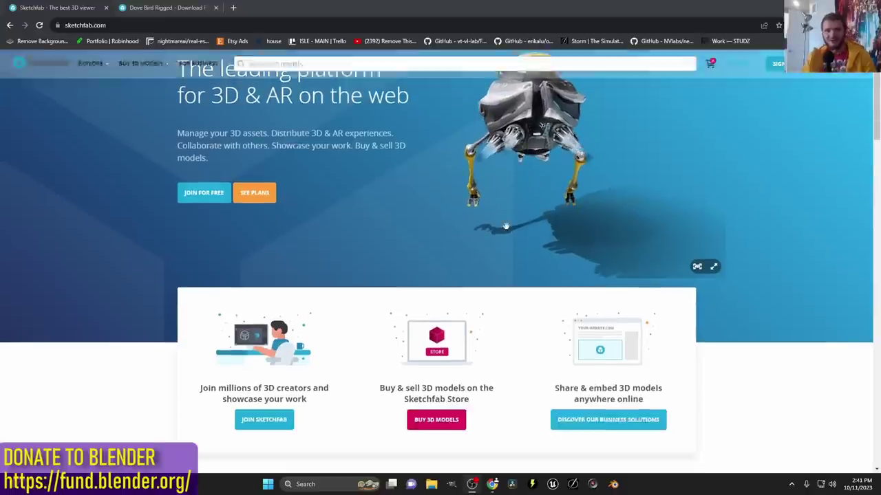
Step: Filter the Sketchfab results to downloadable models and browse to the Dove Bird Rigged model
scroll(481, 203, up, 2)
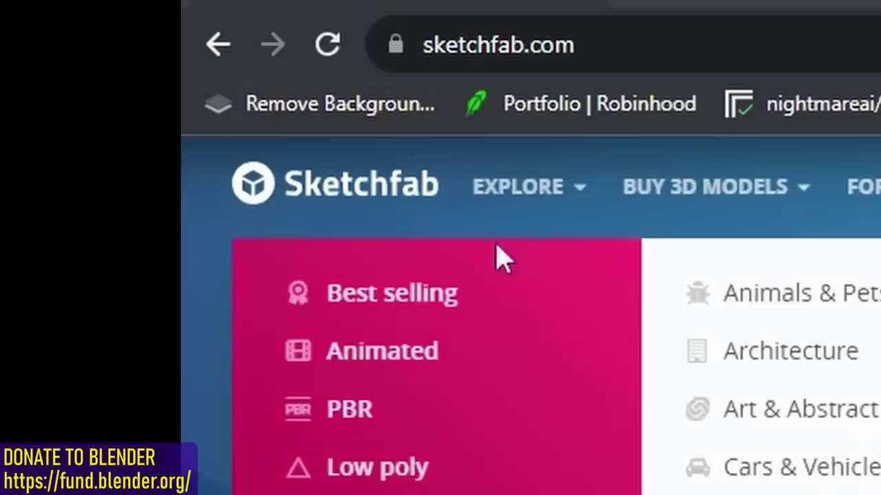
mouse_move(92, 78)
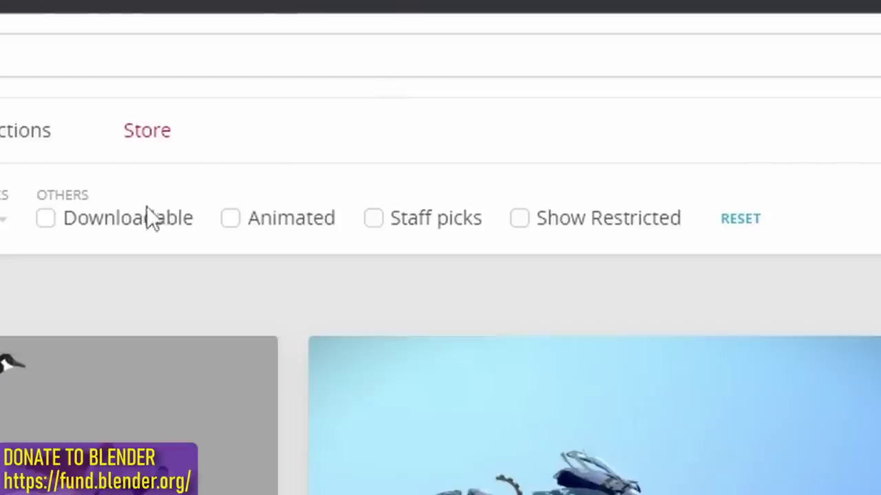
click(45, 218)
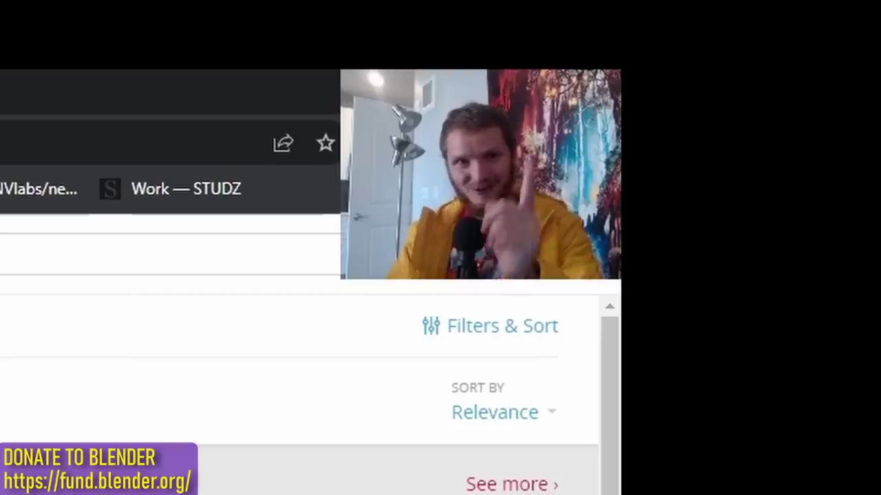
scroll(276, 393, down, 10)
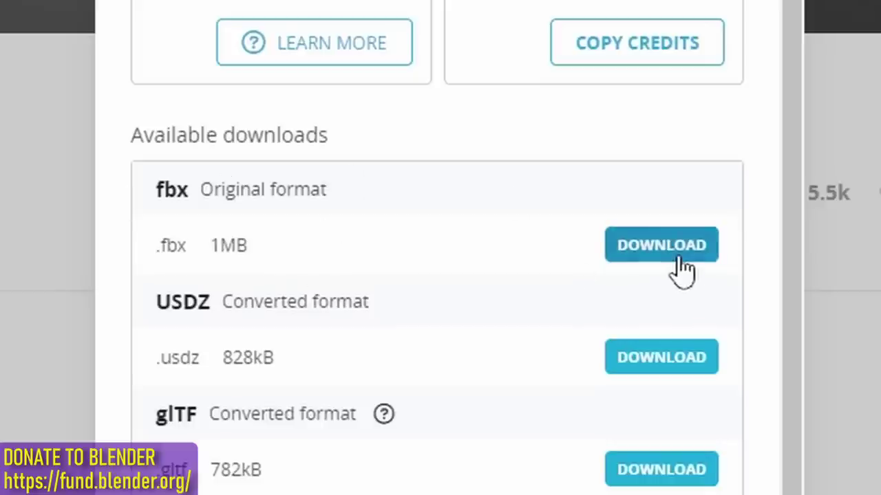
Step: Download the dove in its original FBX format, then delete all default scene objects in Blender
click(671, 272)
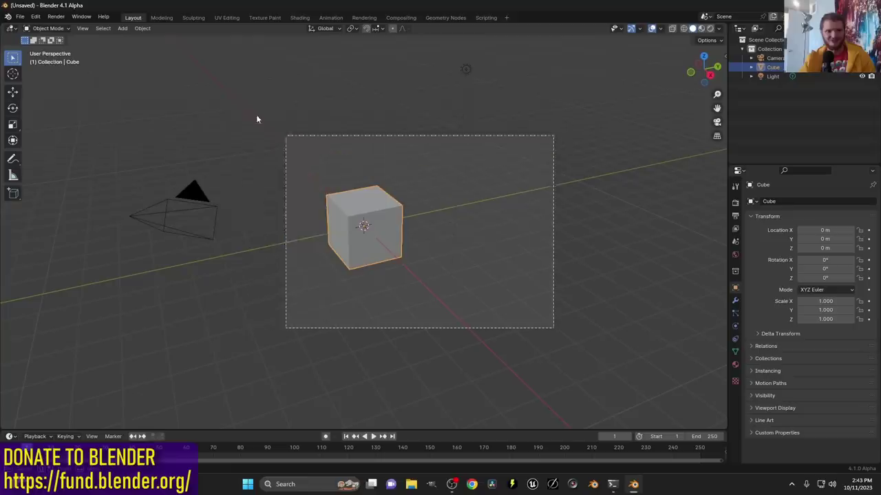
key(a)
key(x)
click(366, 95)
Step: Import Dove.FBX from the Desktop using the FBX importer
key(F3)
text(import f)
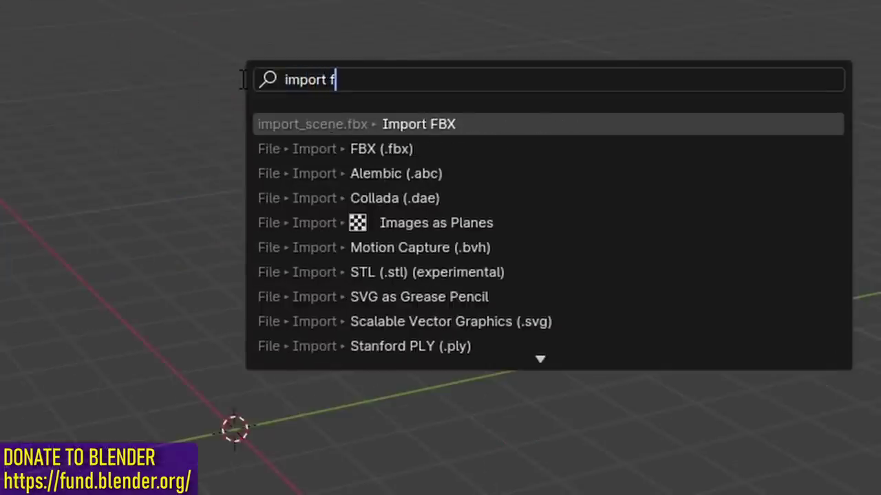
key(Return)
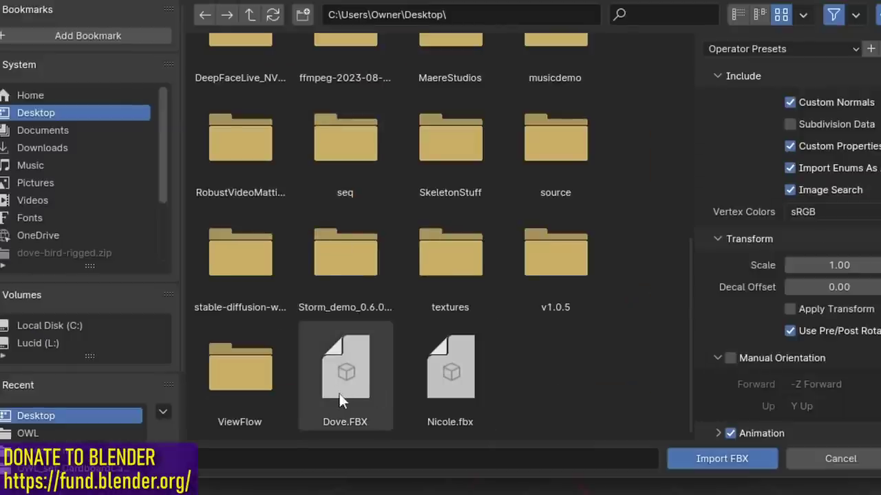
double_click(344, 385)
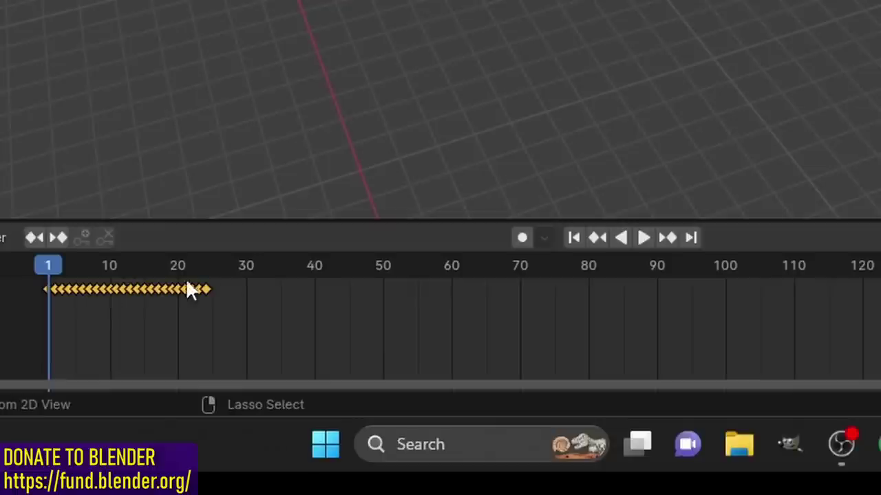
Step: Paste a copy of the flapping keyframes at frame 36, undoing the extra paste
click(232, 410)
key(ctrl+v)
click(501, 264)
key(ctrl+v)
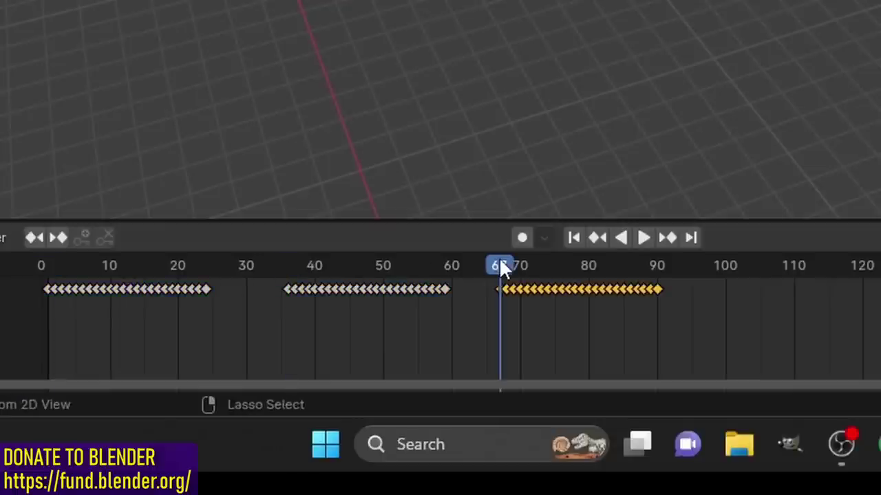
key(ctrl+z)
Step: In the Nonlinear Animation editor, push the dove's action down into a strip and move it later
click(33, 393)
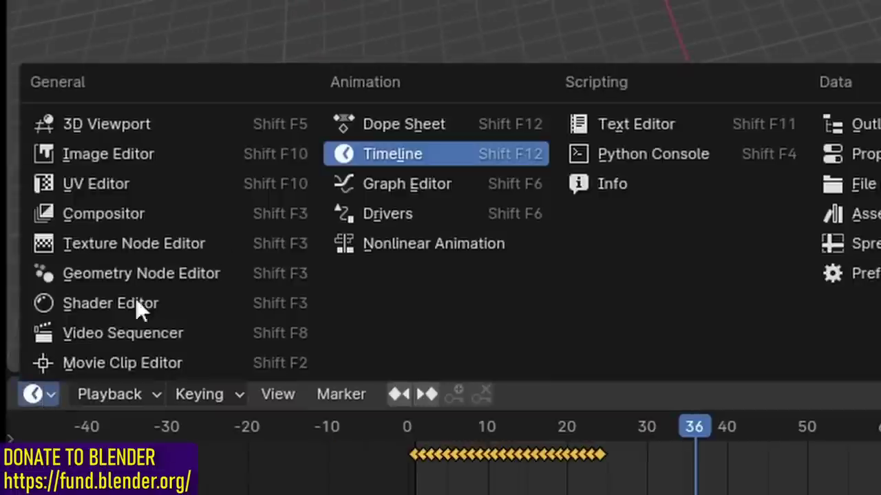
click(423, 244)
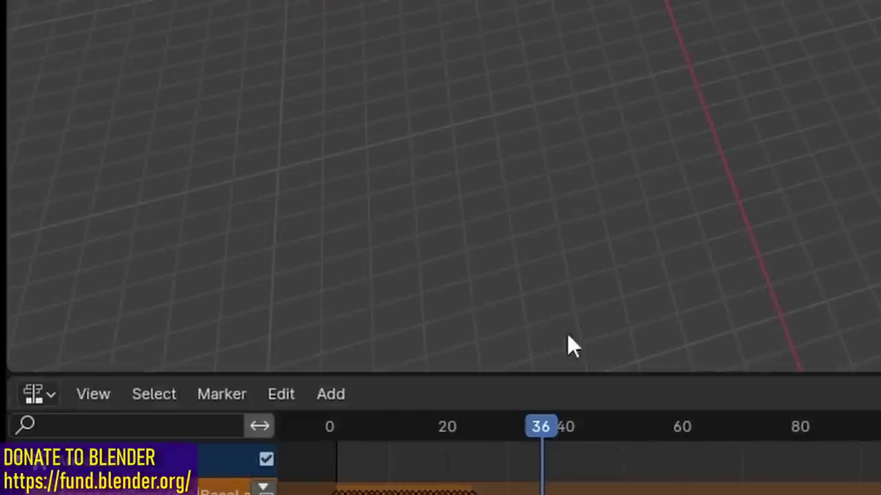
drag(632, 375, 658, 102)
click(264, 223)
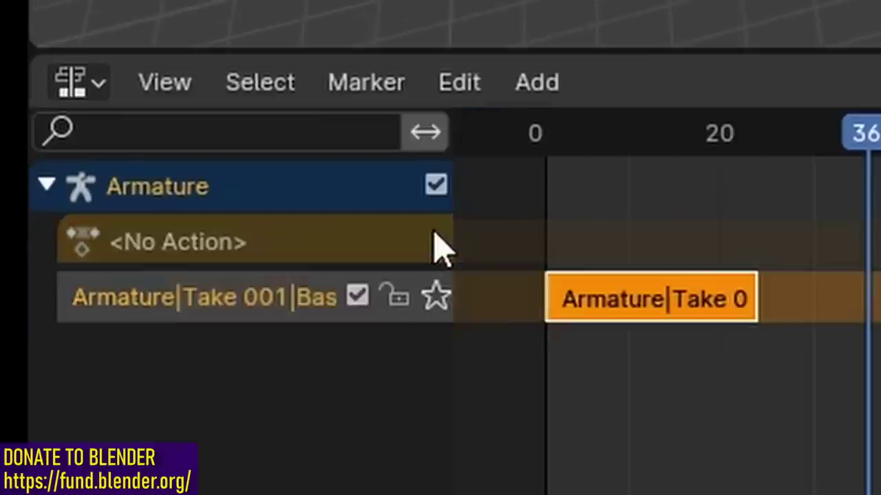
drag(640, 313, 880, 298)
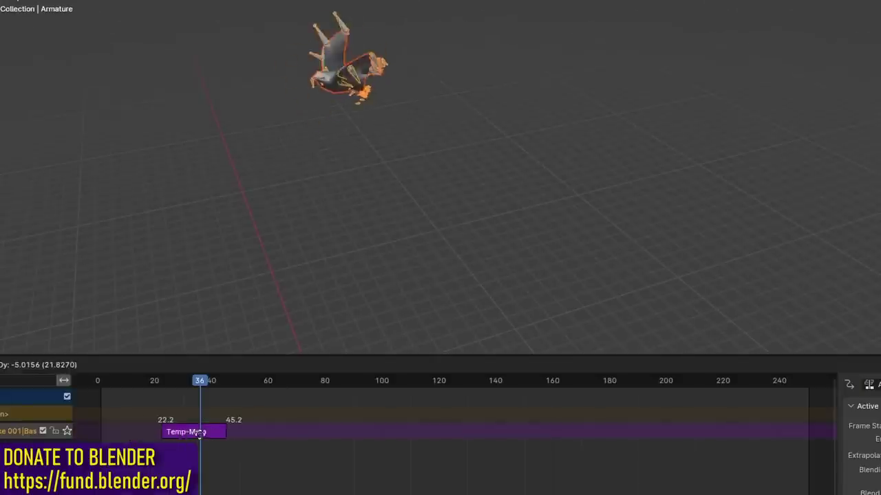
drag(200, 432, 200, 432)
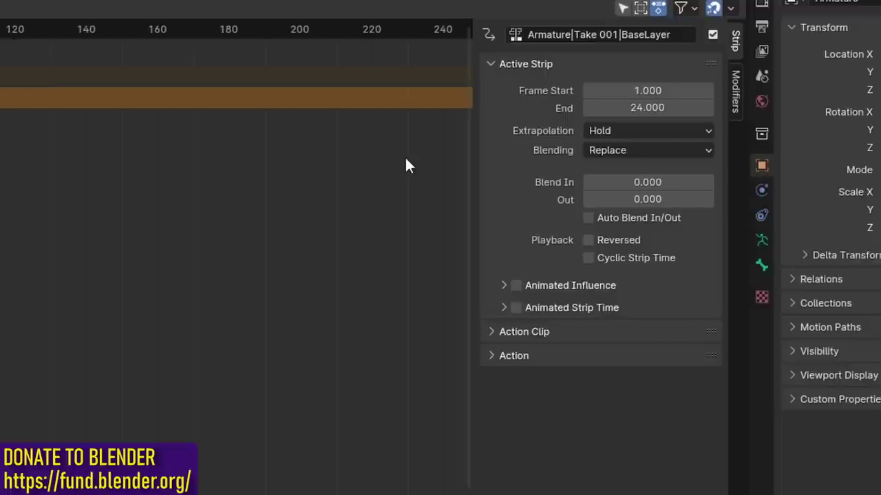
Step: Set the action strip's Repeat to 20
click(537, 332)
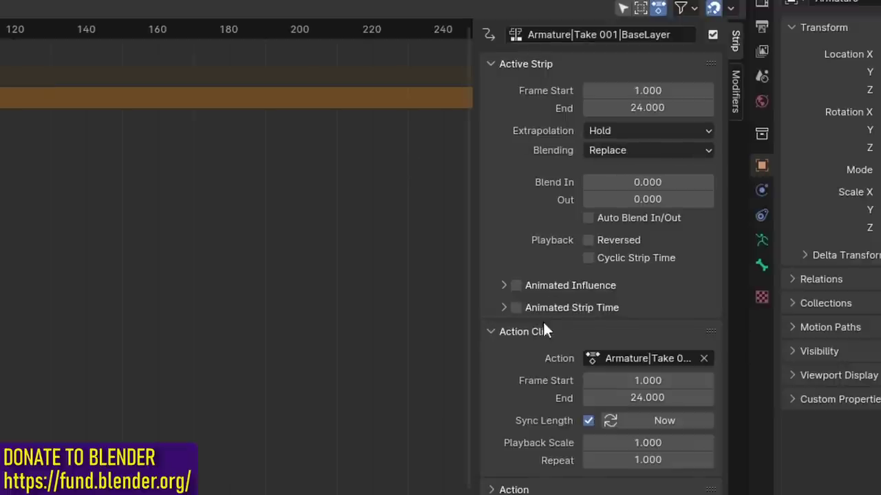
click(641, 460)
text(20)
key(Return)
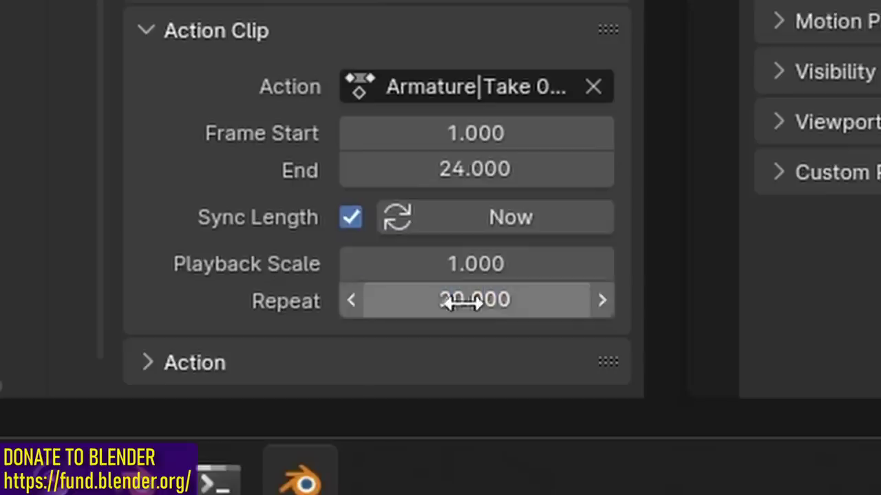
scroll(417, 265, down, 1)
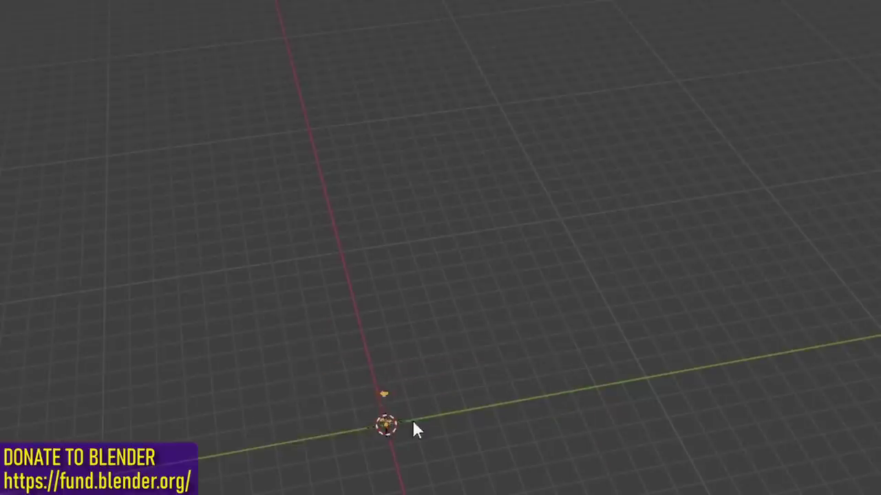
Step: Add a camera to the scene and set its focal length to 15 mm
middle_drag(415, 430, 484, 322)
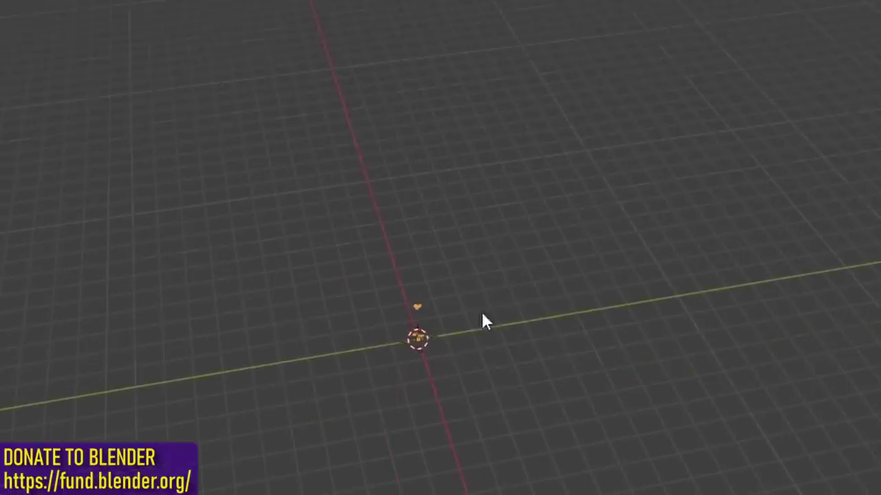
middle_drag(430, 427, 409, 340)
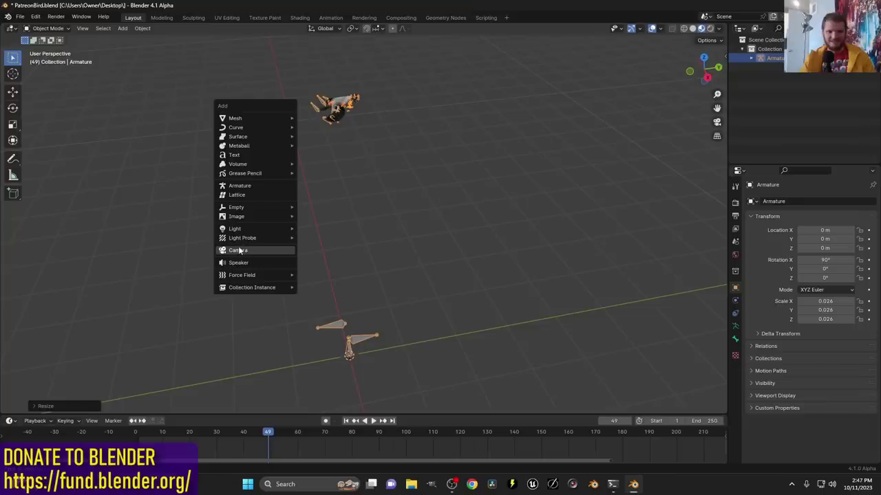
click(240, 251)
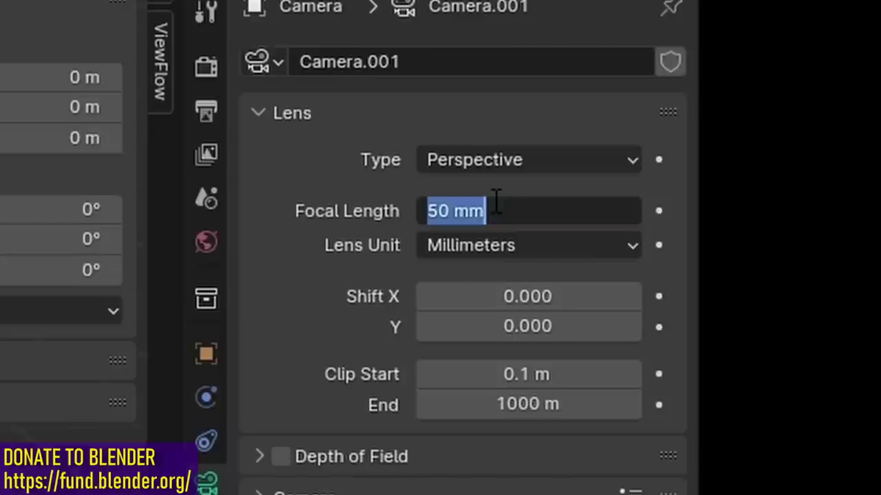
text(15)
key(Return)
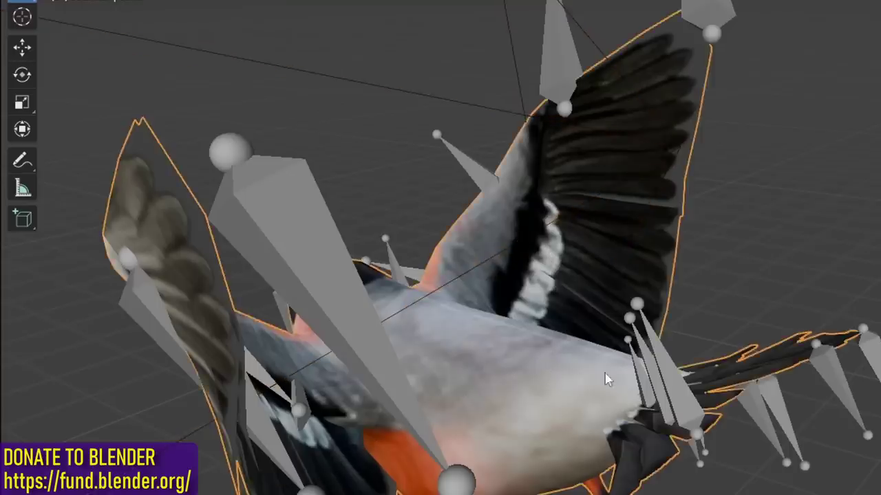
Step: Vertex-parent the camera to the dove mesh, with armature deformation off while editing
key(Tab)
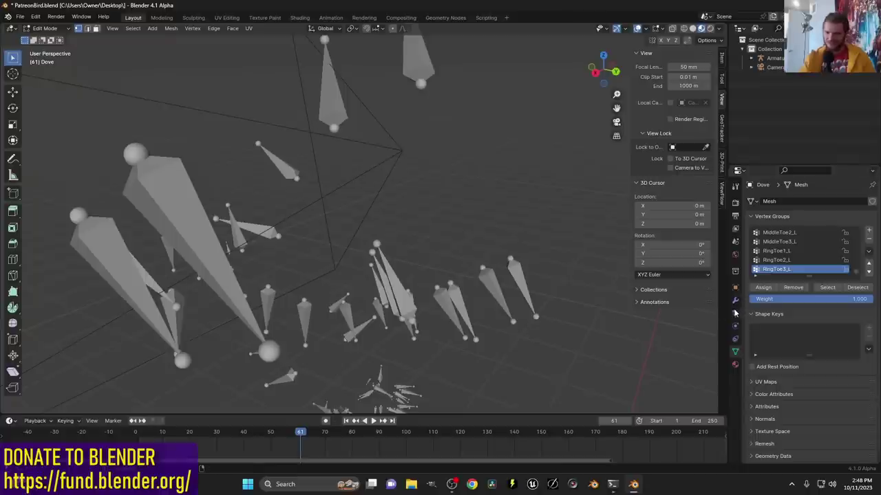
click(735, 301)
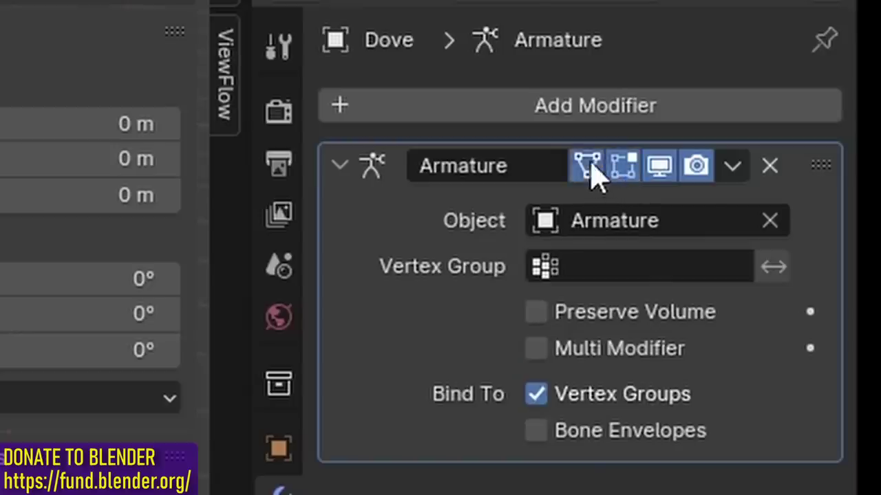
click(587, 166)
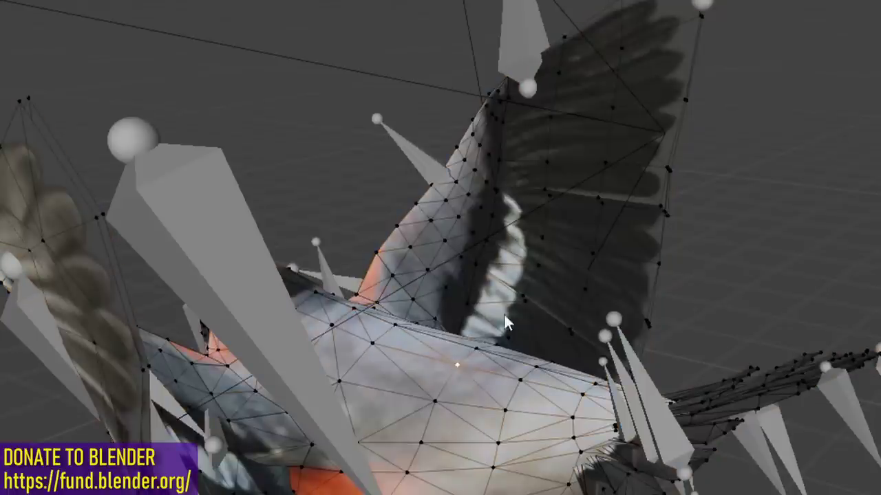
click(285, 55)
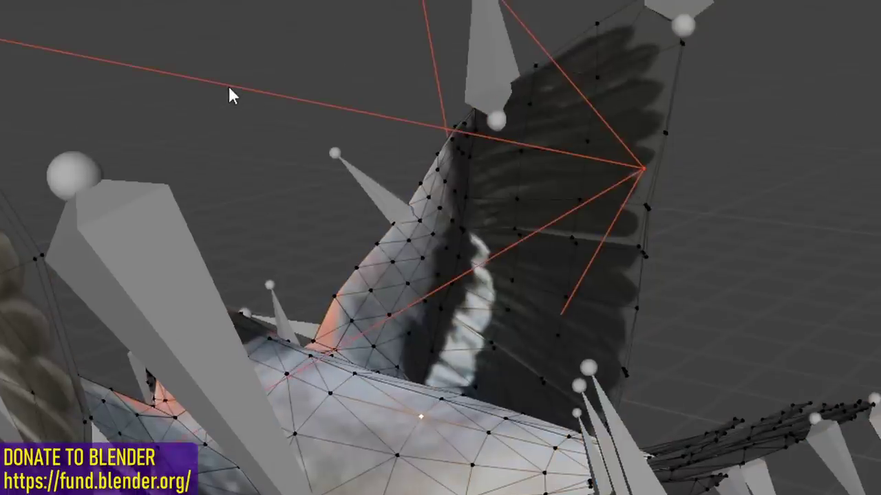
key(ctrl+p)
click(229, 88)
key(Tab)
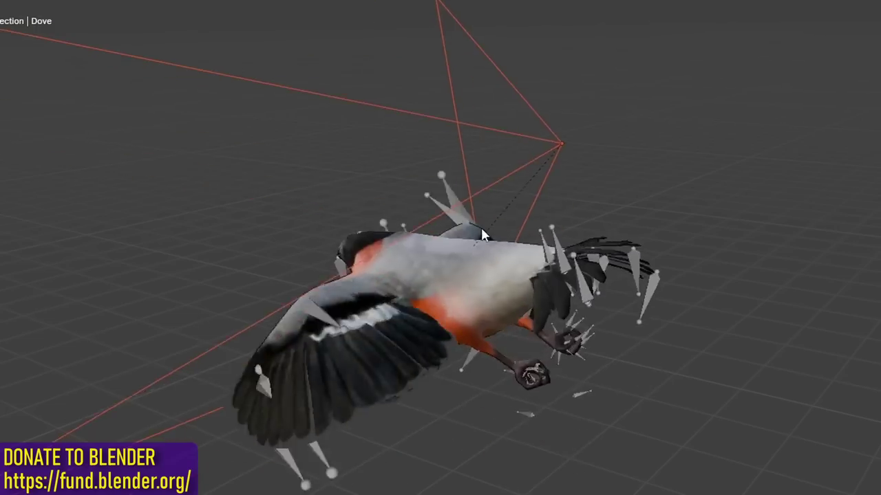
Step: Look through the camera and make the area outside the camera frame fully dark
middle_drag(481, 227, 792, 221)
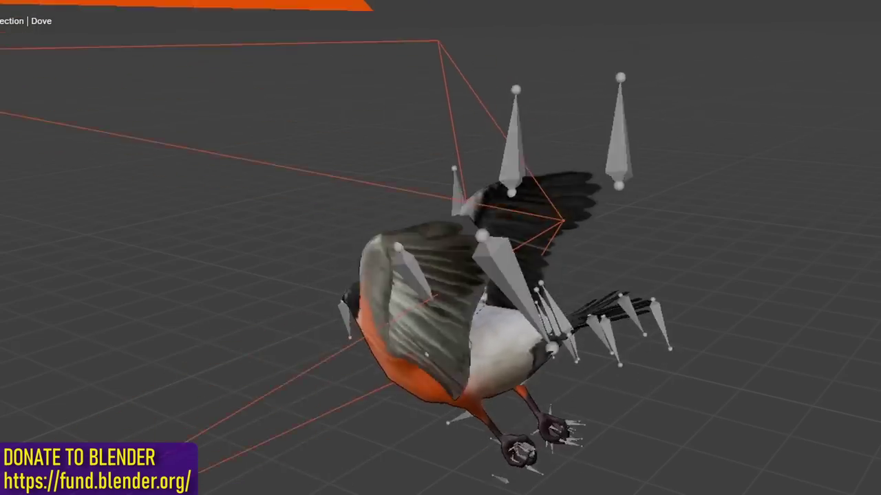
click(615, 124)
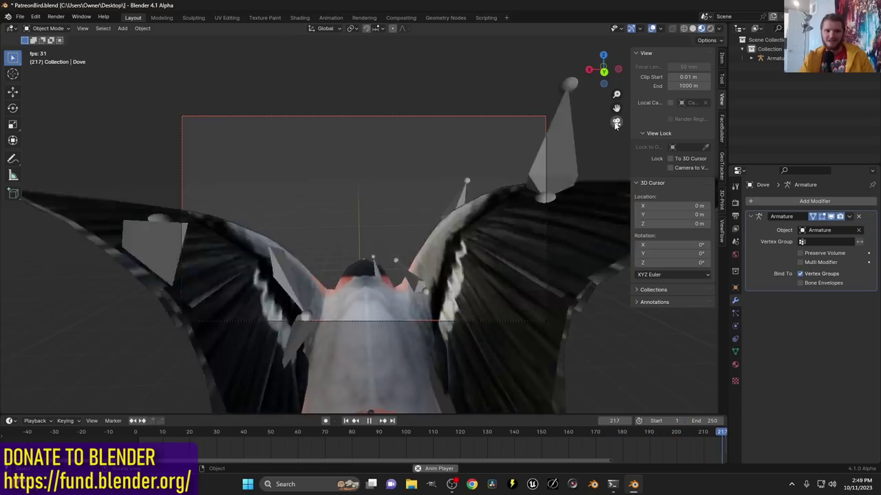
click(546, 275)
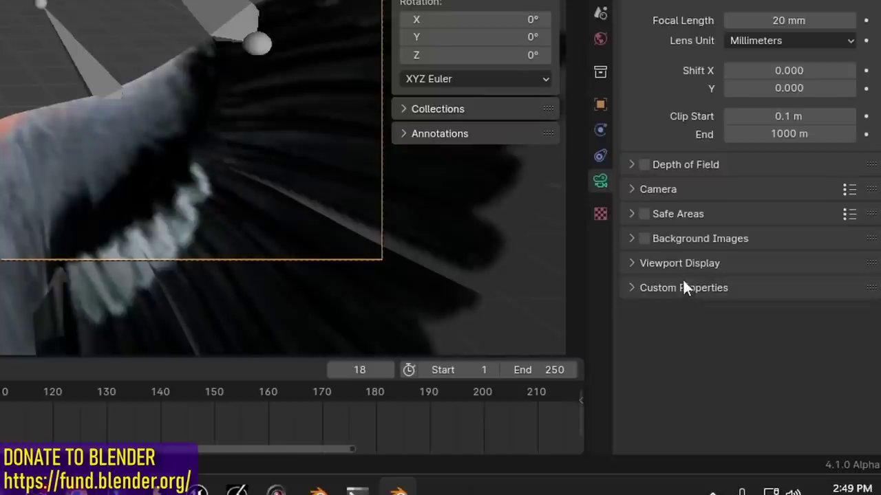
click(681, 269)
drag(816, 397, 857, 398)
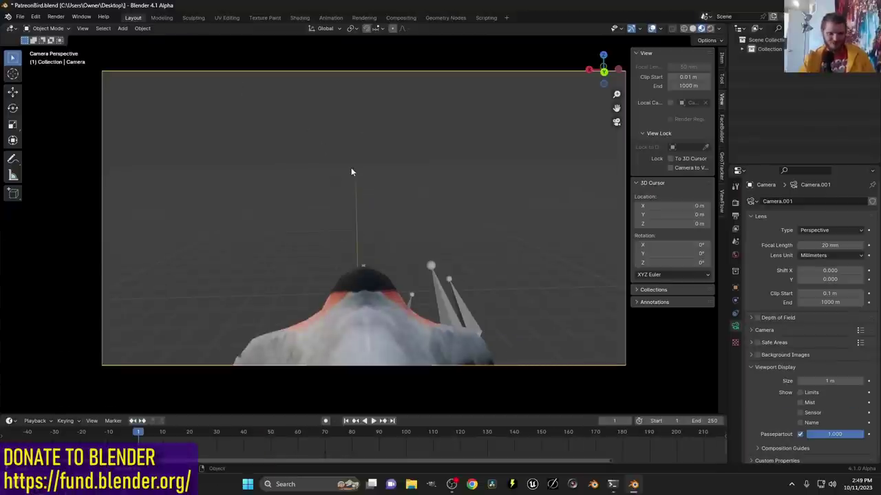
Step: Keyframe the camera's location, rotation and scale, then test its pitch
key(k)
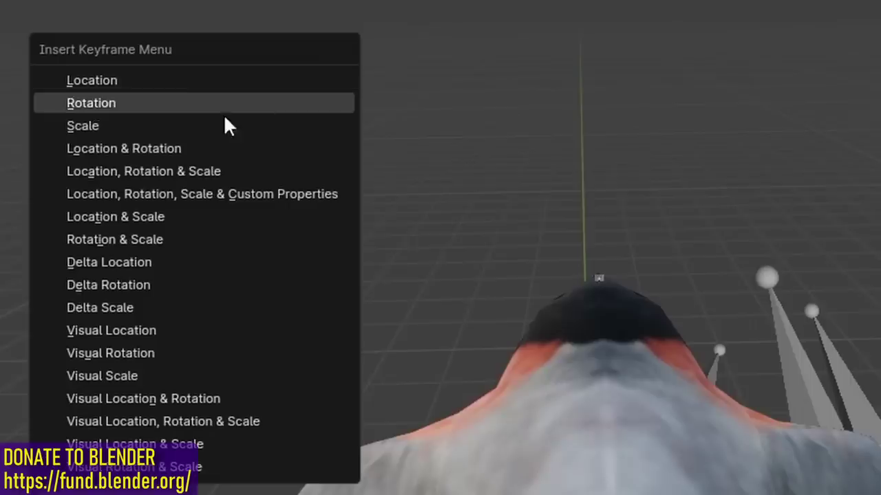
click(204, 221)
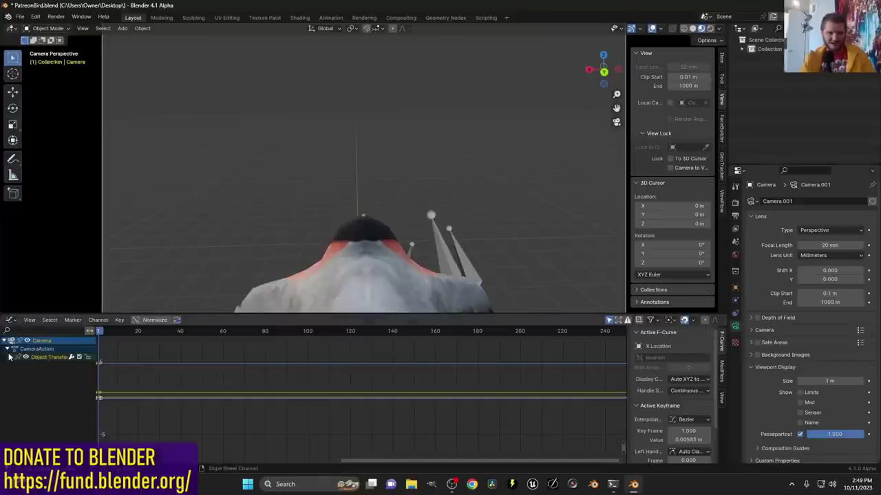
click(10, 357)
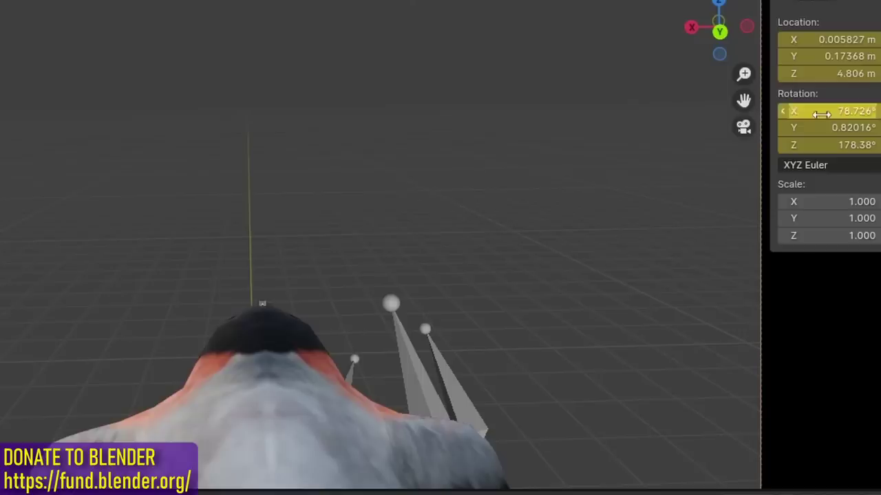
drag(821, 113, 816, 114)
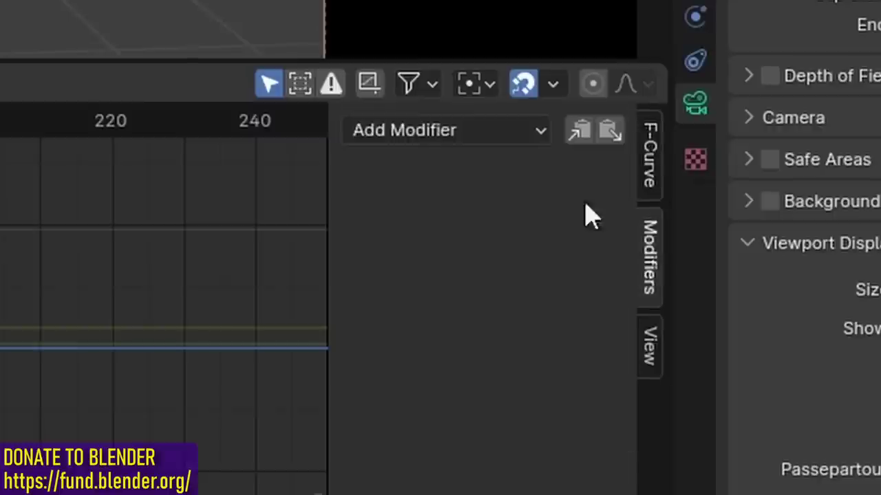
Step: Add a Noise modifier to the camera curves with scale 3, strength 0.2, and an offset
click(482, 134)
click(448, 310)
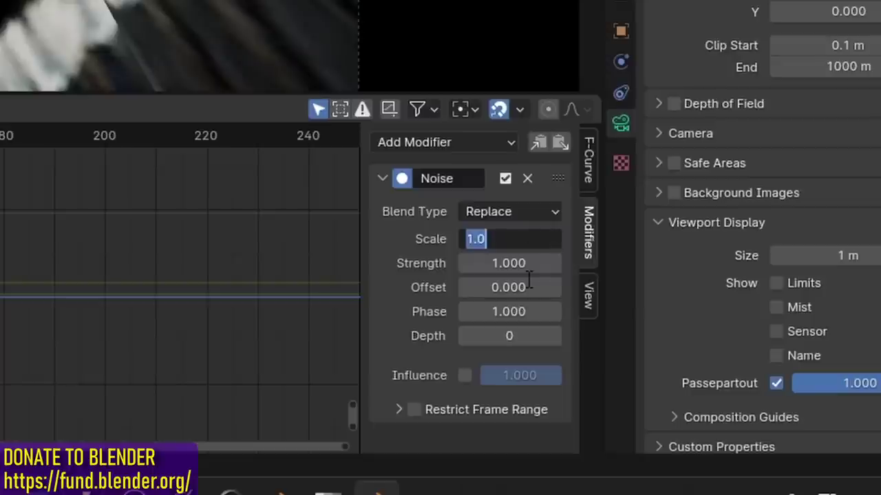
text(3)
key(Return)
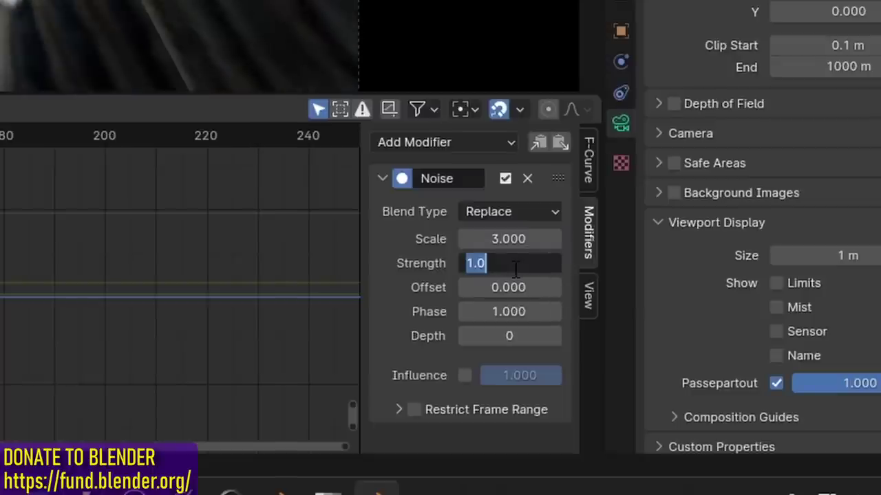
text(0.2)
key(Return)
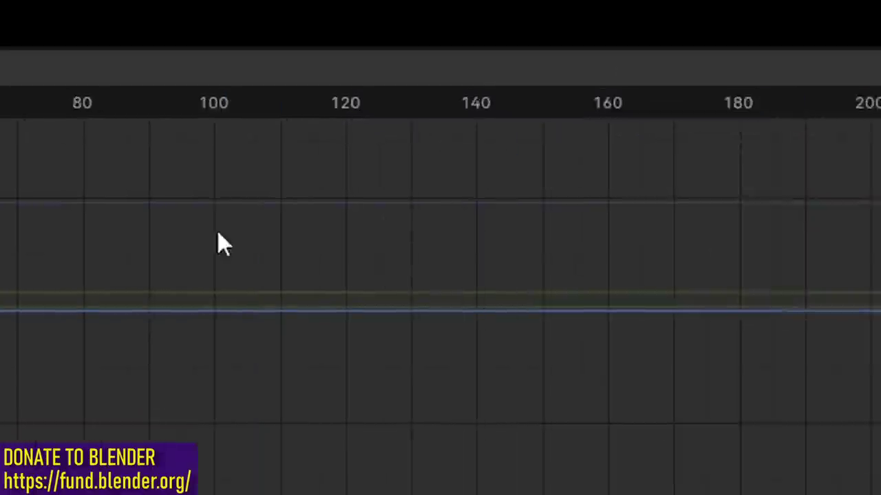
mouse_move(819, 192)
mouse_down()
mouse_move(829, 192)
mouse_move(791, 192)
mouse_move(836, 192)
mouse_move(827, 192)
mouse_up()
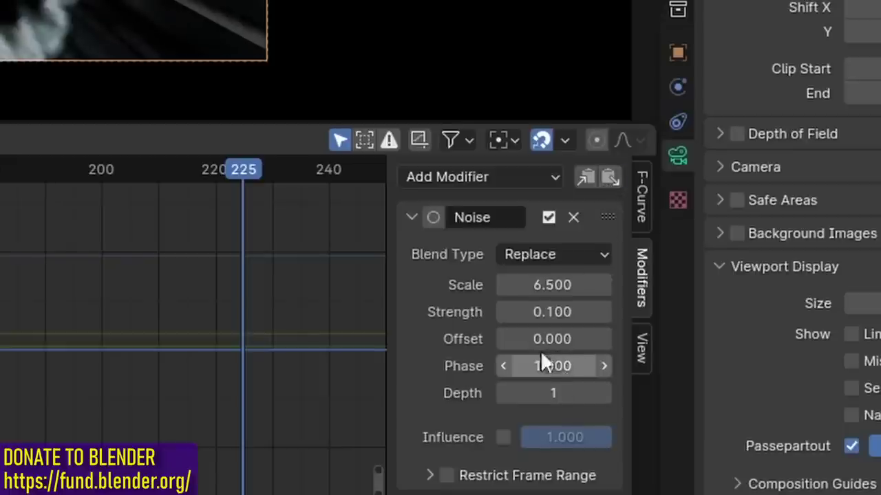
drag(553, 339, 585, 339)
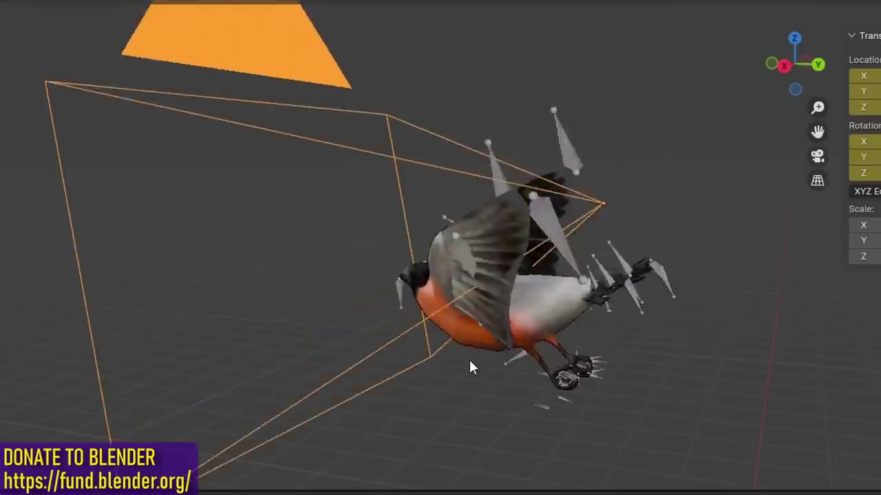
scroll(469, 358, down, 5)
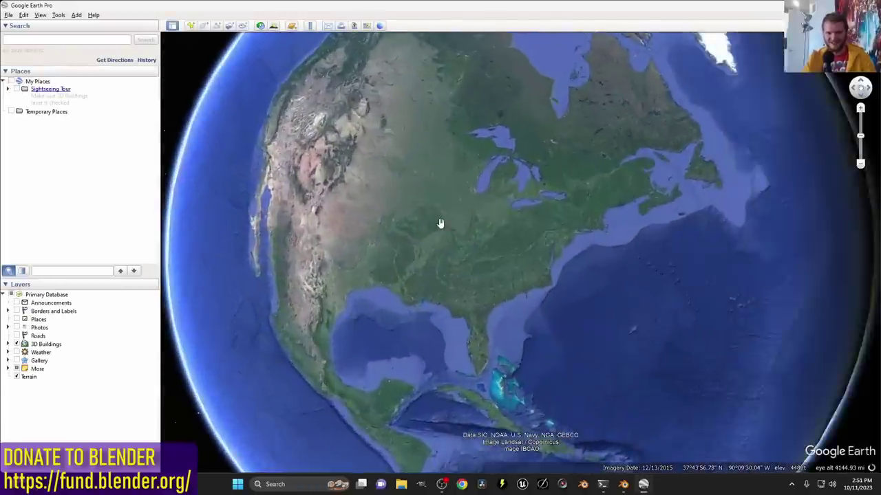
Step: Save the Google Earth farmland view as an 8192x4320 image without the map scale
scroll(454, 186, down, 10)
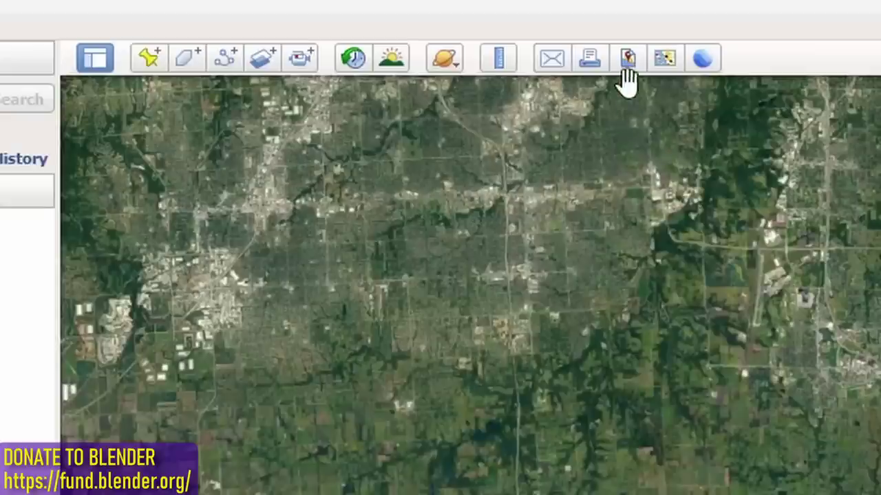
click(626, 64)
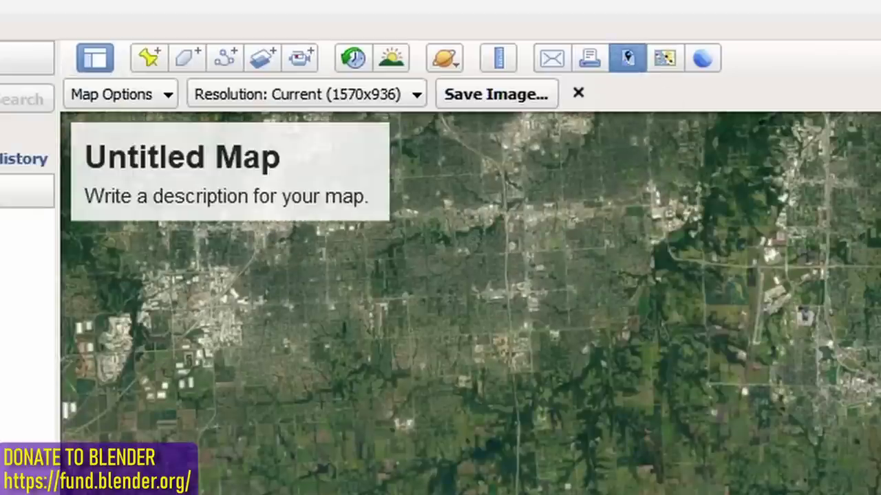
click(131, 96)
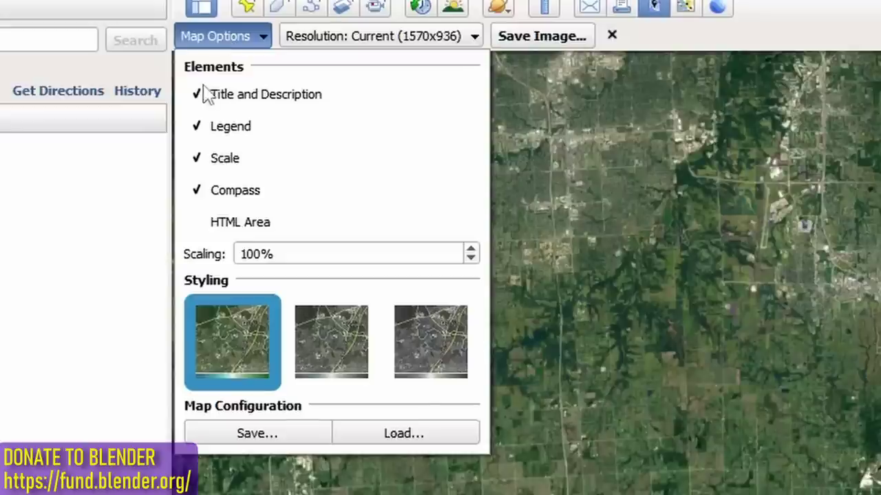
click(206, 158)
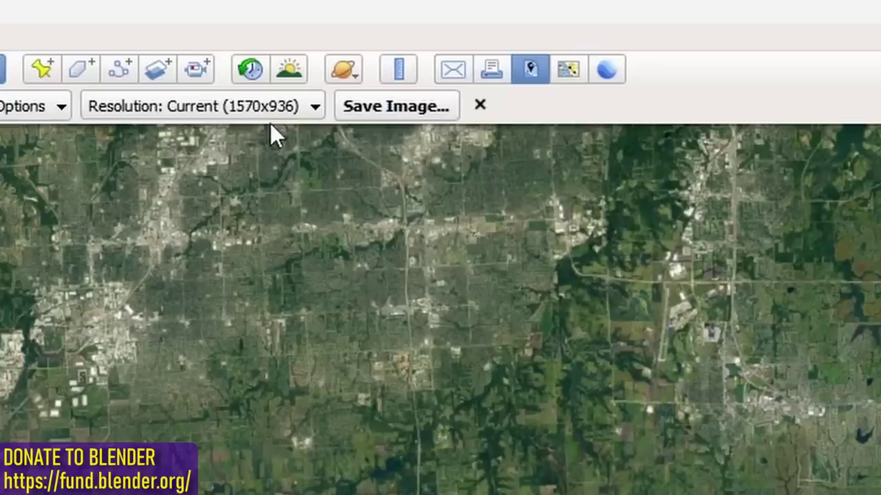
click(272, 111)
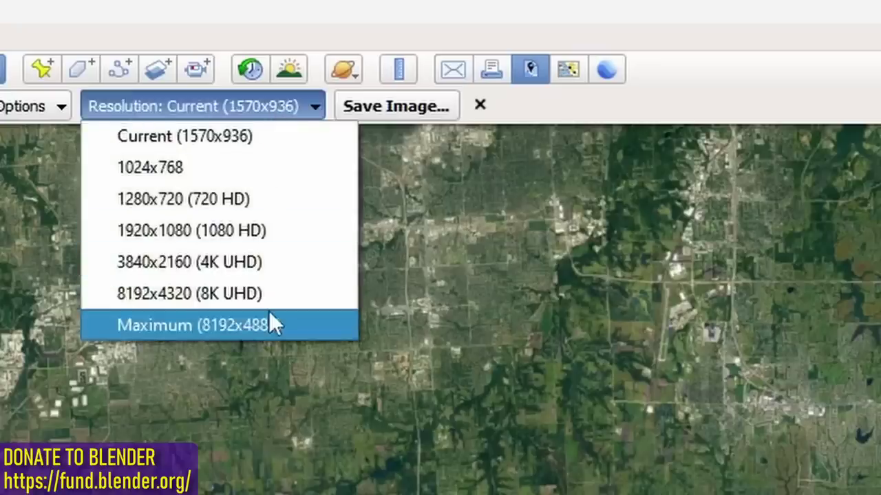
click(189, 293)
click(406, 108)
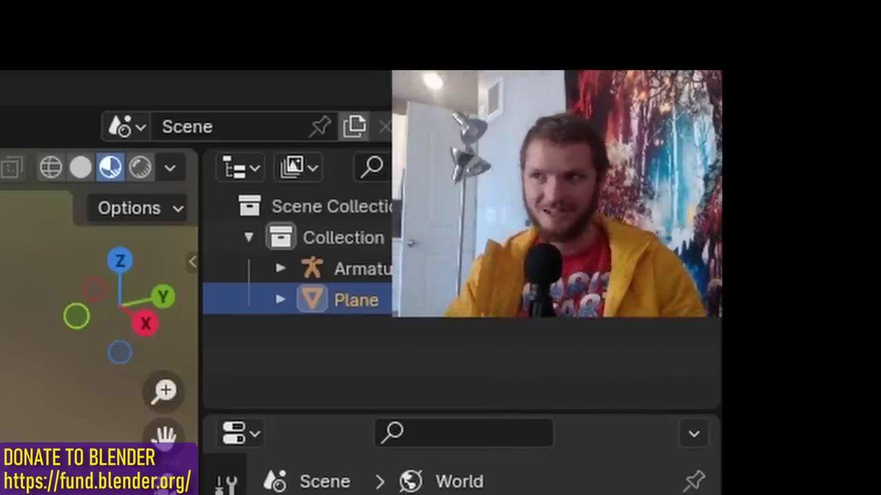
Step: Replace the plane's Principled BSDF with a Diffuse BSDF linked to the Surface output
drag(190, 274, 418, 203)
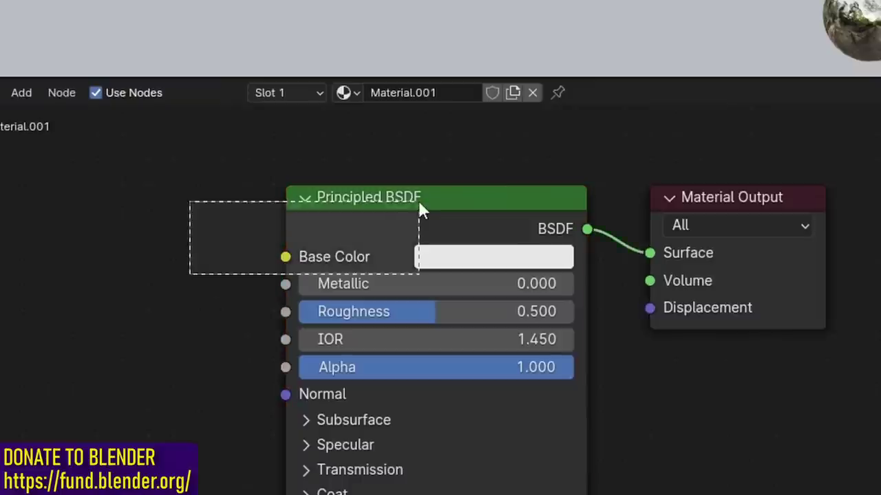
key(x)
key(shift+a)
text(diff)
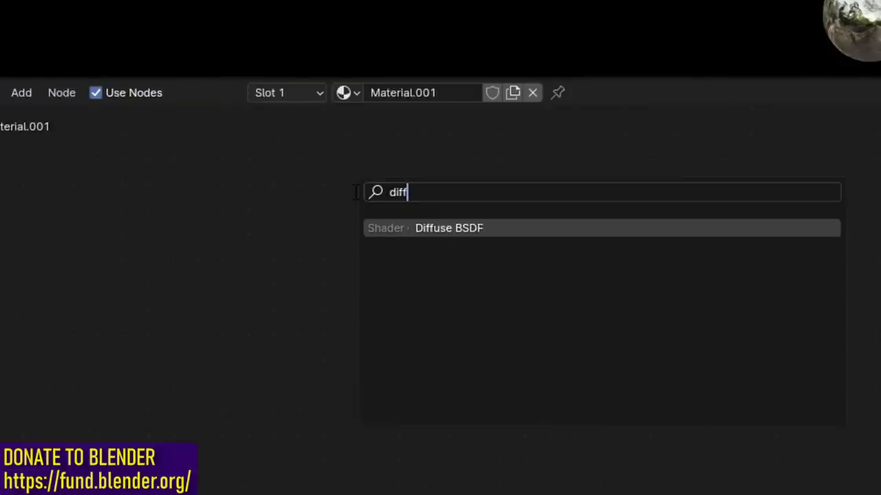
key(Return)
click(197, 200)
key(f)
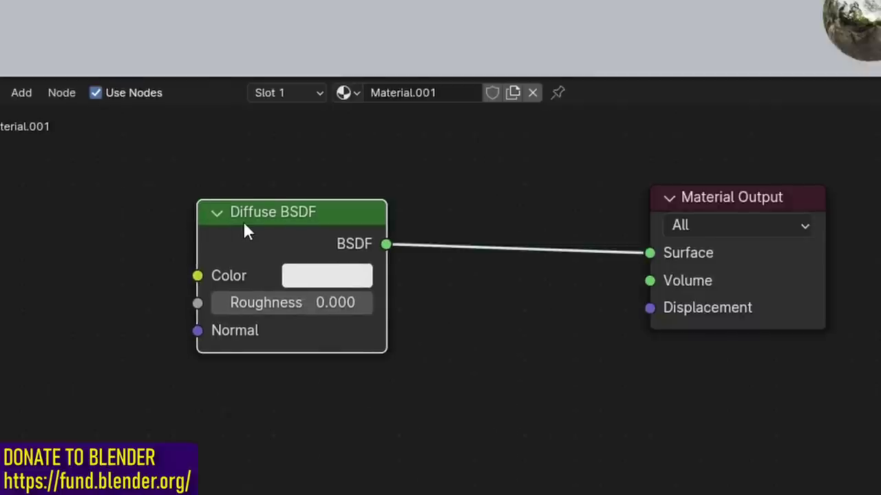
Step: Feed the Diffuse Color from an Image Texture node loaded with terrain.jpg
middle_drag(245, 232, 481, 234)
drag(446, 270, 271, 227)
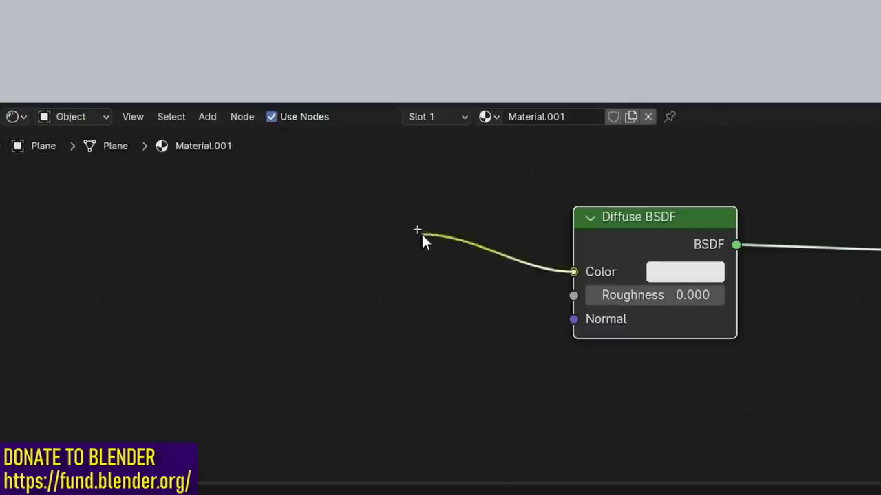
drag(422, 234, 422, 234)
text(imag)
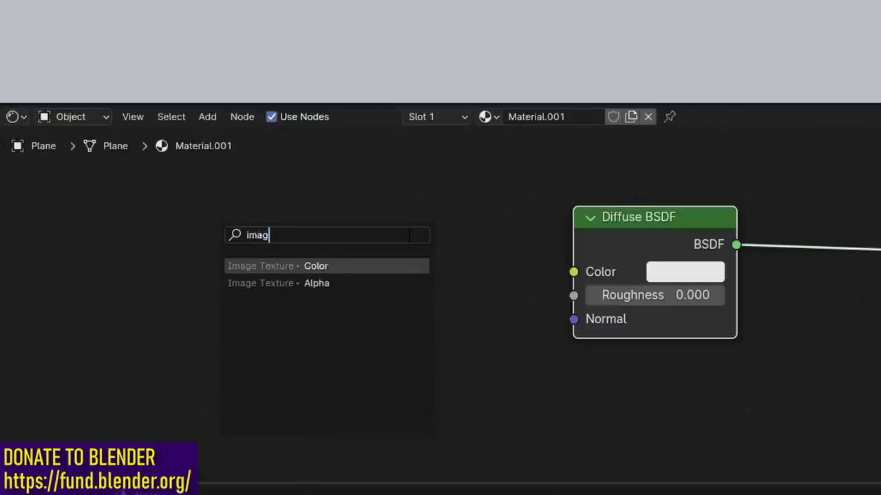
key(Return)
click(408, 243)
click(369, 303)
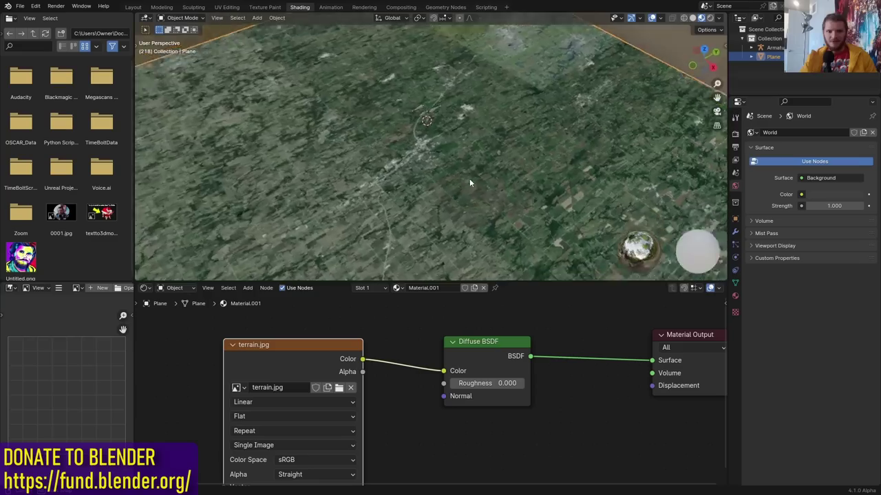
scroll(469, 181, up, 3)
scroll(434, 154, up, 4)
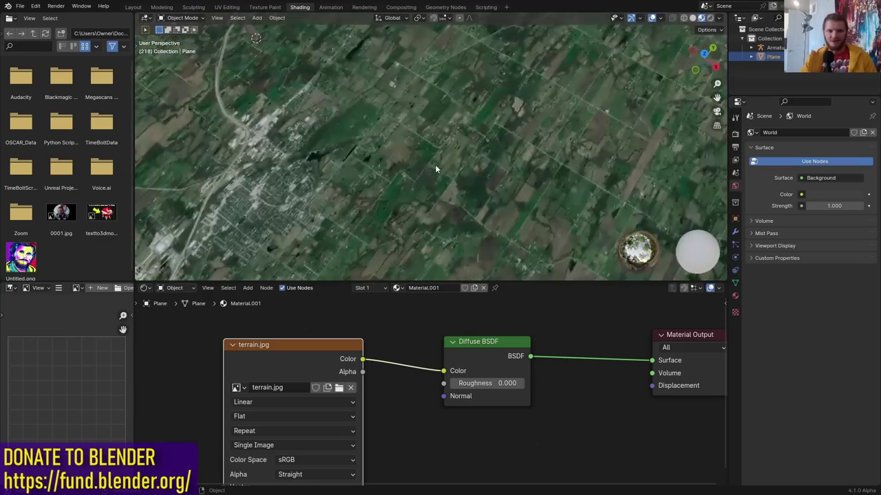
scroll(409, 160, down, 4)
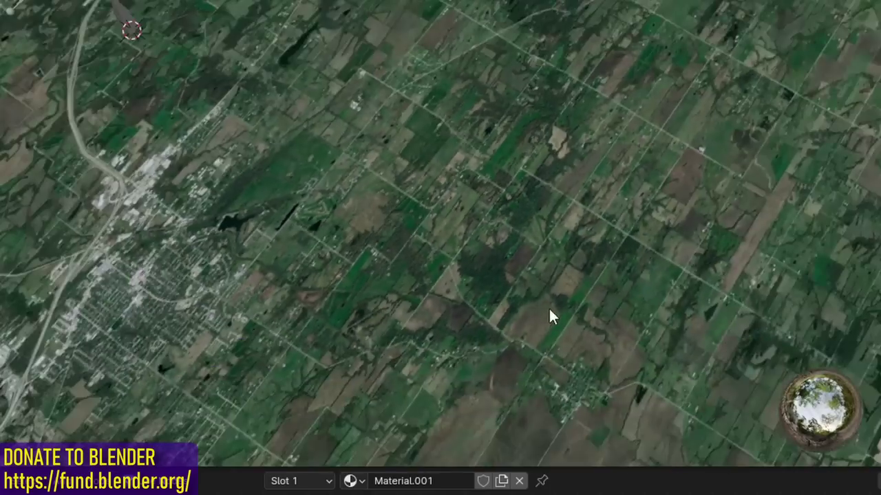
Step: Stretch the ground plane along X and view it from the side
key(s)
key(x)
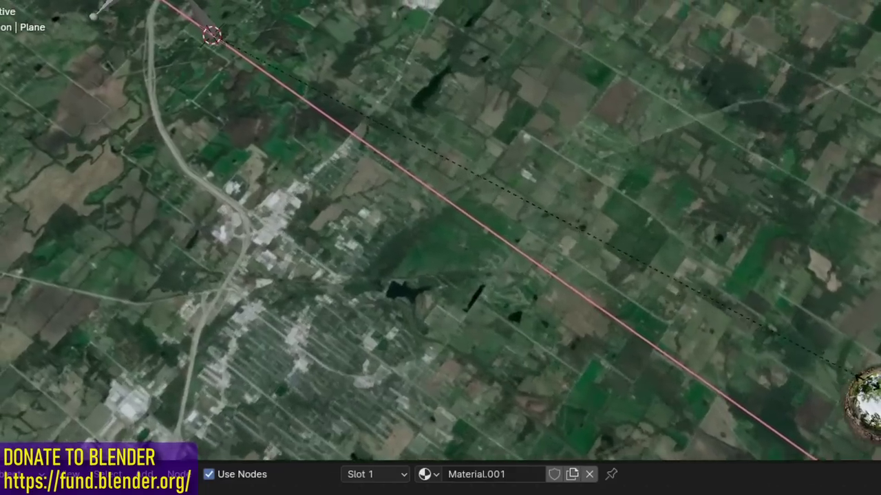
click(825, 329)
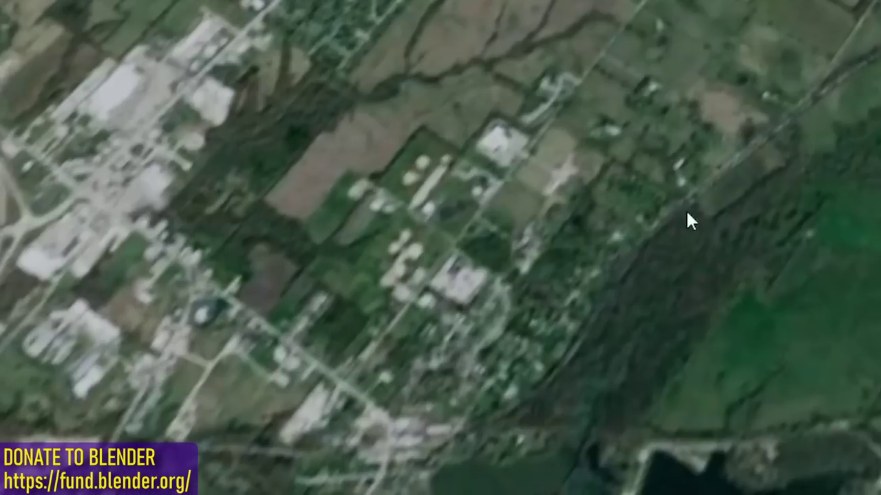
scroll(423, 312, down, 6)
scroll(505, 206, down, 2)
key(KP_1)
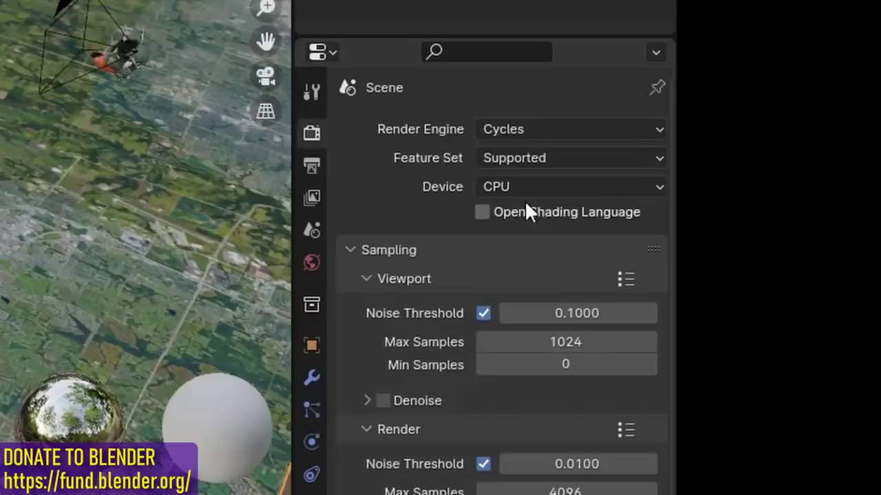
Step: Set Cycles to render with GPU Compute and the Experimental feature set
click(531, 188)
click(526, 238)
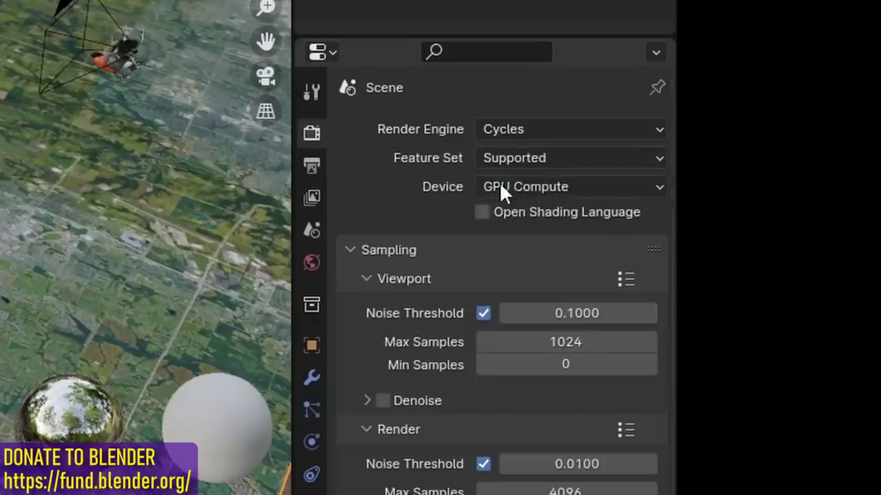
click(500, 157)
click(536, 213)
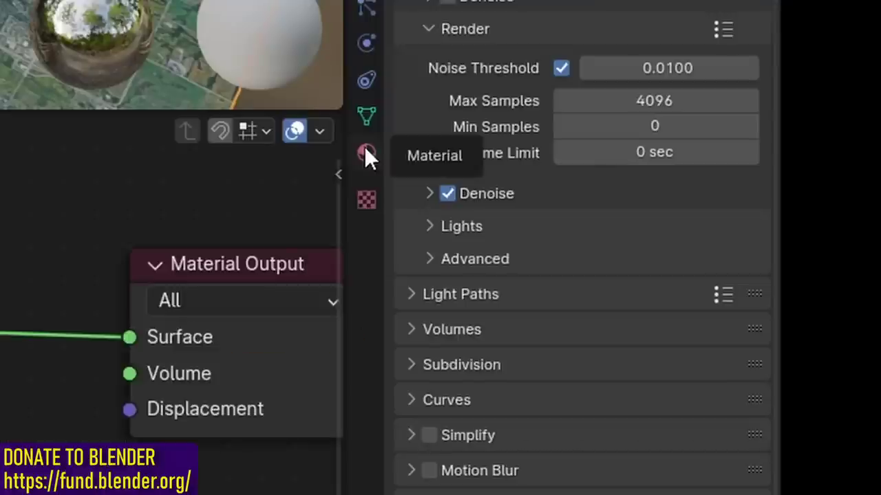
Step: Set the plane material's displacement method to Displacement Only
click(735, 296)
click(464, 193)
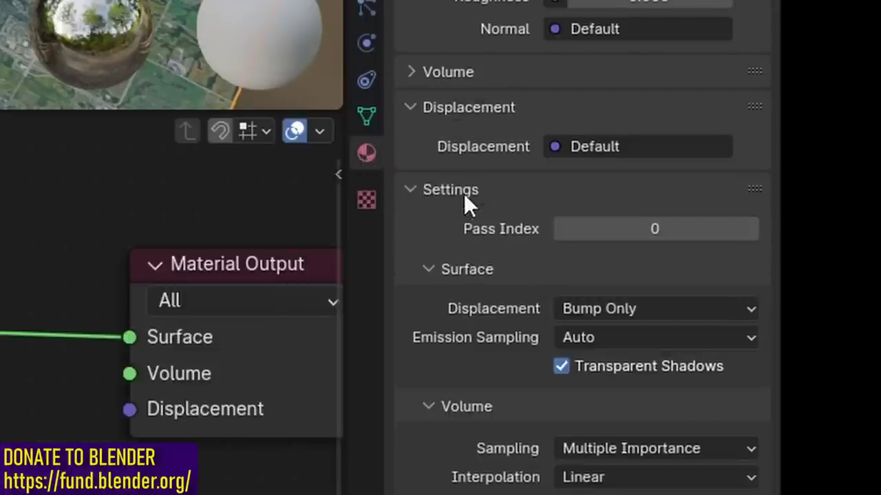
click(603, 306)
click(626, 367)
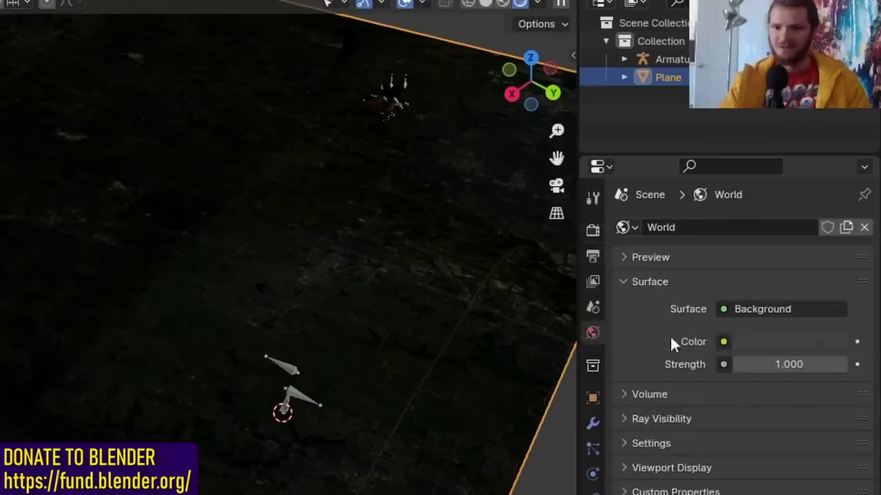
Step: Brighten the world background colour to a value of 0.676
click(793, 342)
drag(831, 176, 831, 130)
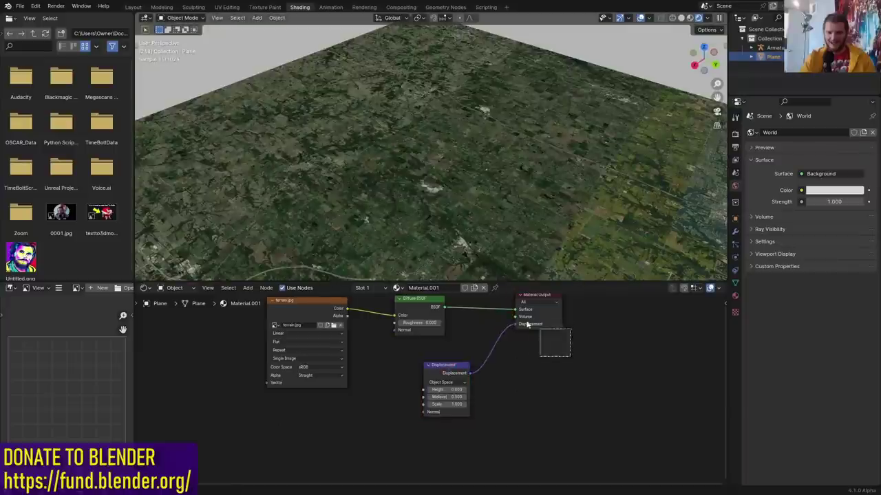
drag(532, 337, 601, 339)
Step: Add an RGB to BW node fed by the terrain image's Color and preview it
middle_drag(391, 408, 549, 408)
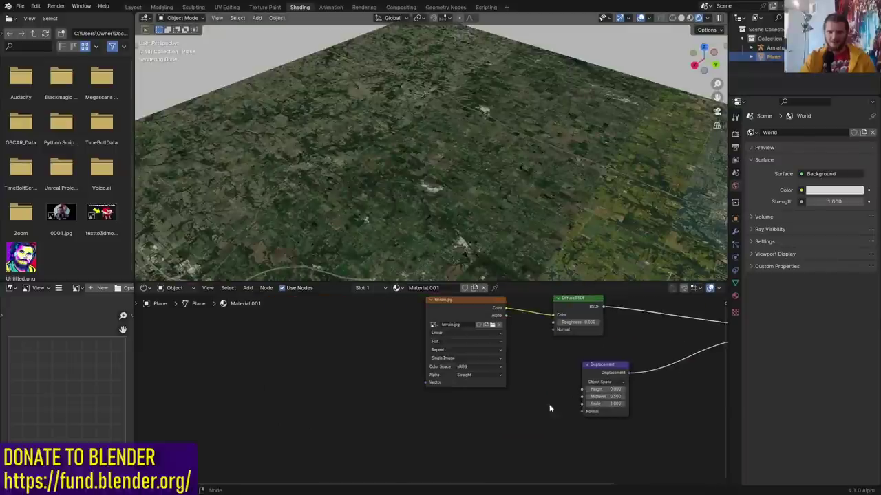
drag(464, 337, 304, 350)
key(shift+a)
text(rgb)
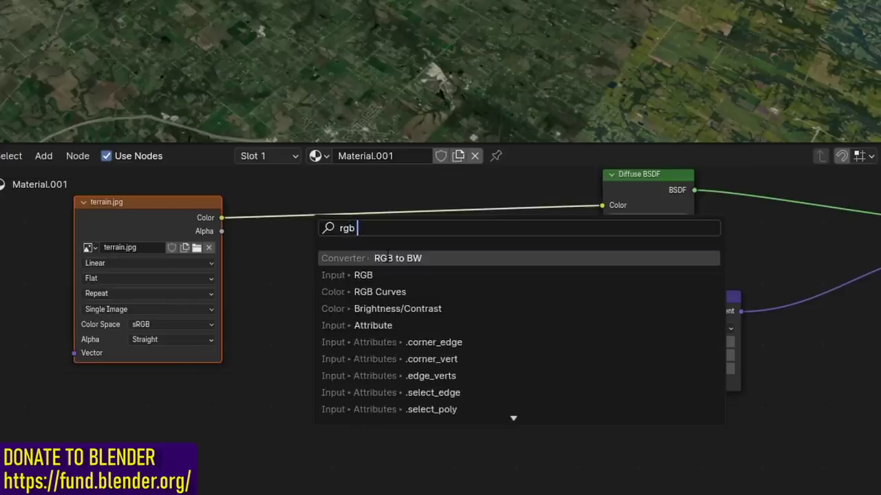
click(389, 258)
click(309, 278)
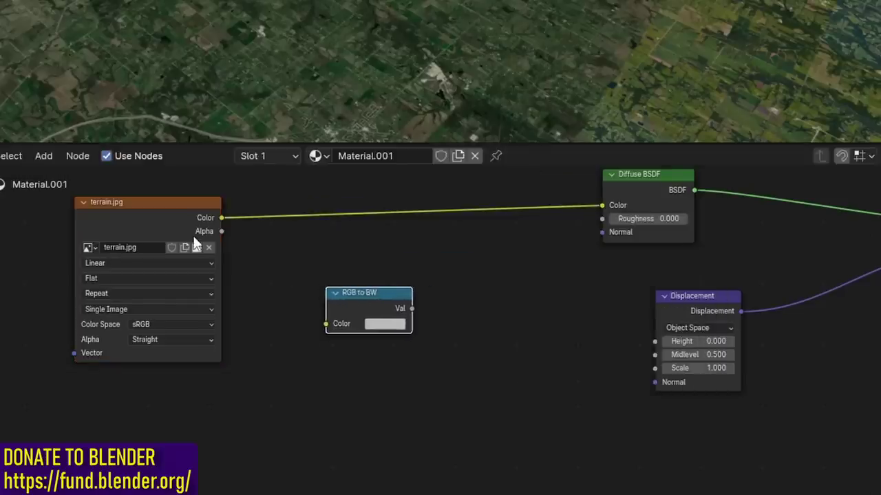
alt+right_drag(196, 241, 288, 238)
ctrl+shift+click(368, 306)
Step: Drive the Displacement Height with the grayscale value and adjust the Midlevel
scroll(344, 69, up, 5)
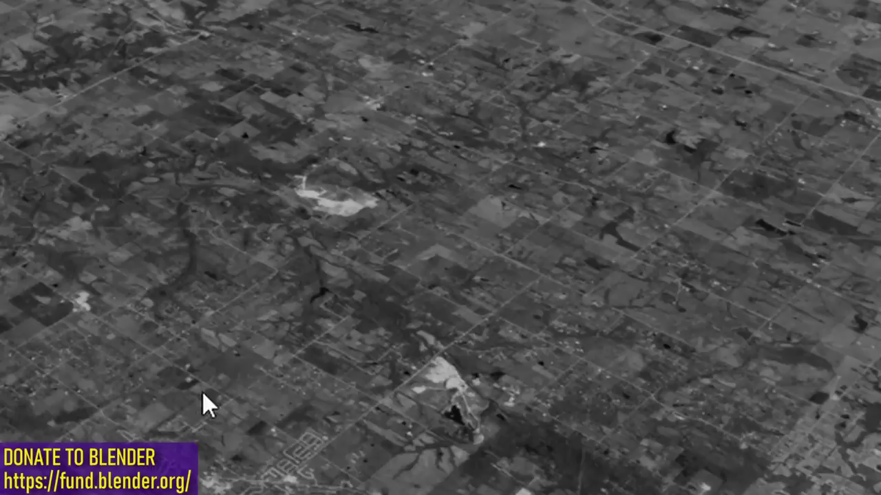
drag(258, 279, 585, 321)
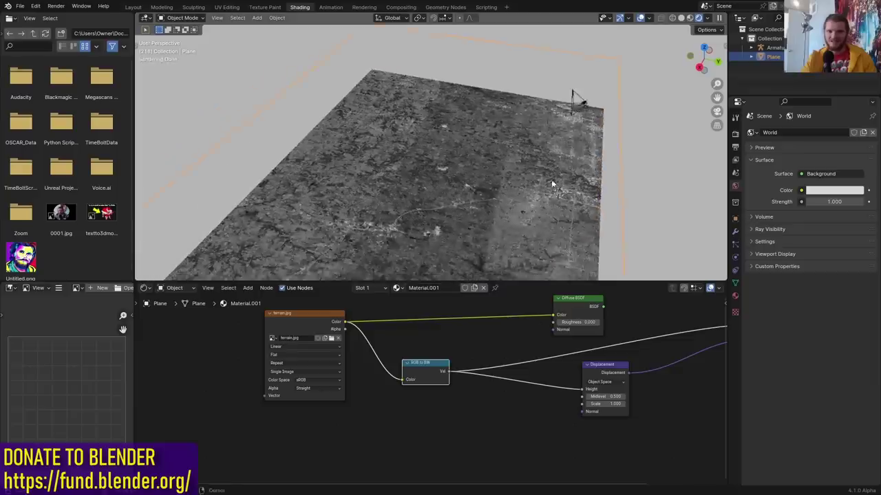
middle_drag(482, 172, 531, 162)
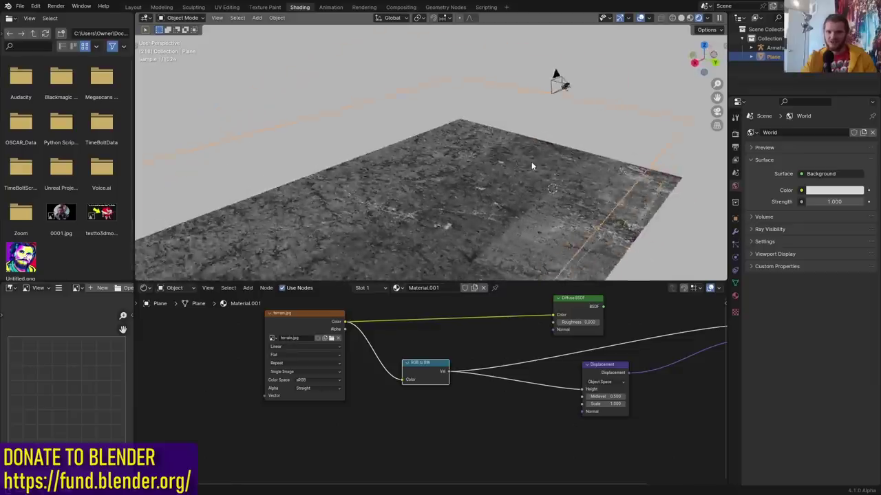
drag(606, 396, 633, 396)
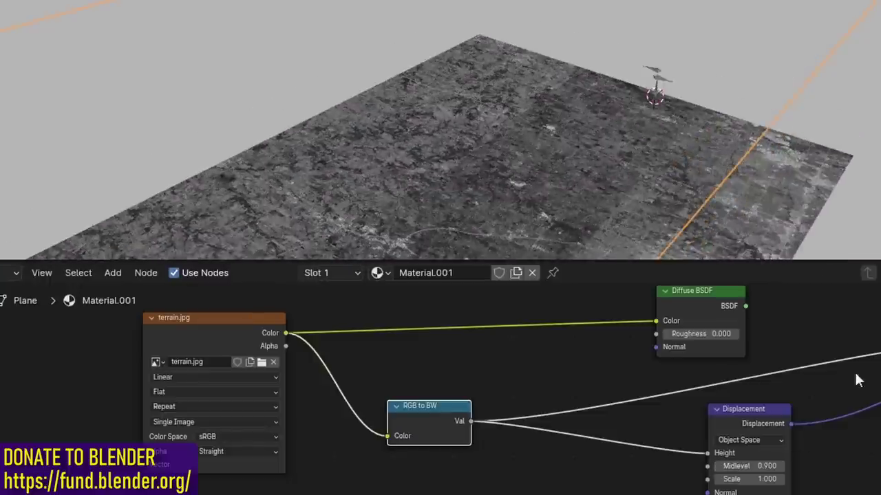
Step: Add a Simple Subdivision Surface modifier to the plane, with a higher viewport level, Adaptive Subdivision and dicing scale 0.1
click(735, 233)
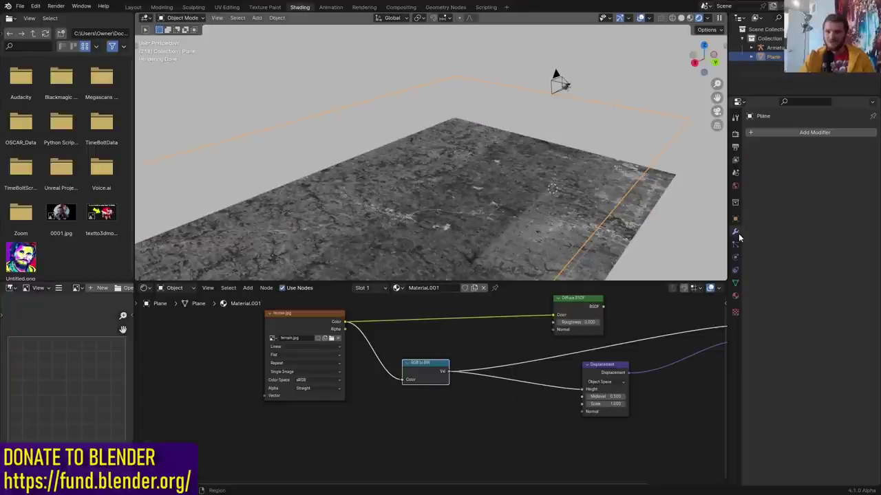
click(797, 132)
text(sub)
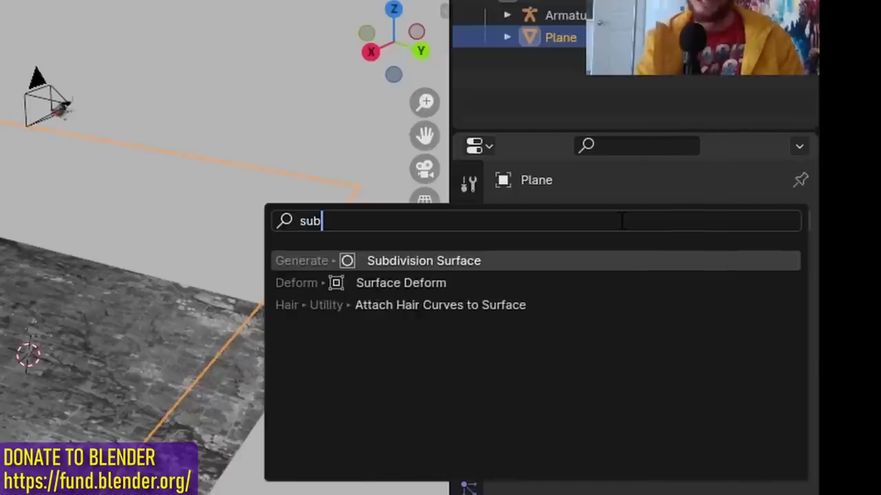
key(Return)
click(701, 289)
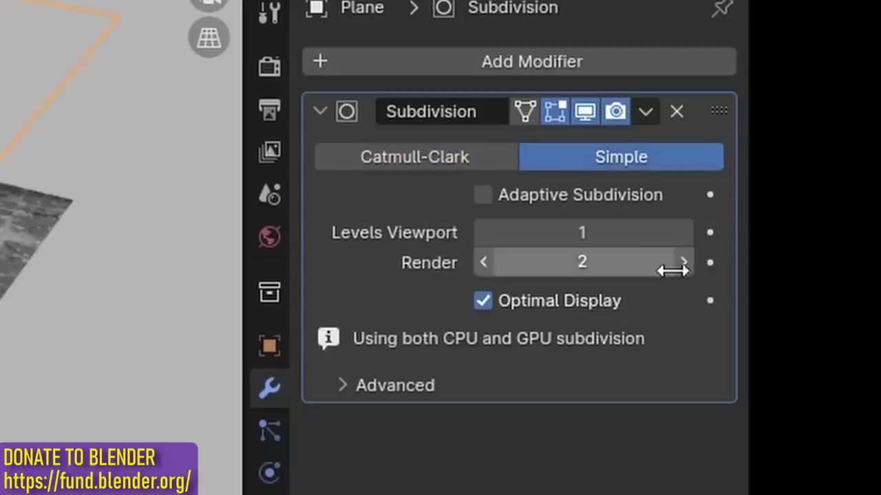
click(685, 234)
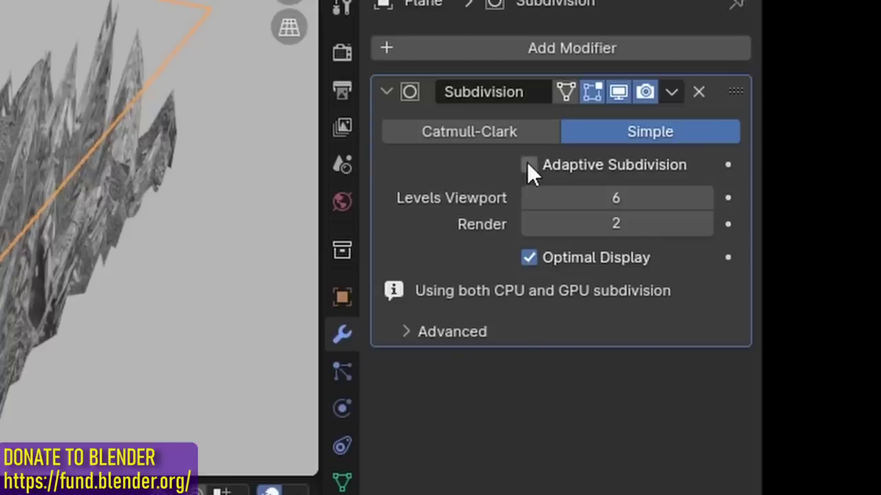
click(528, 165)
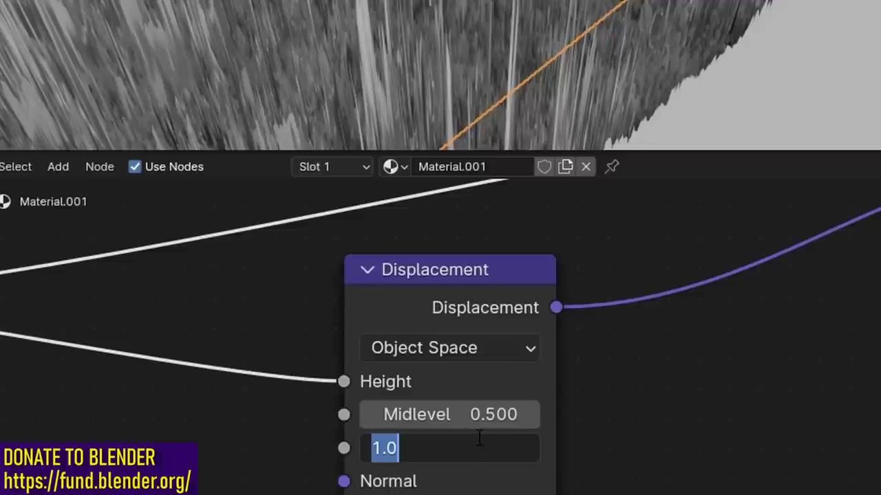
text(0.1)
key(Return)
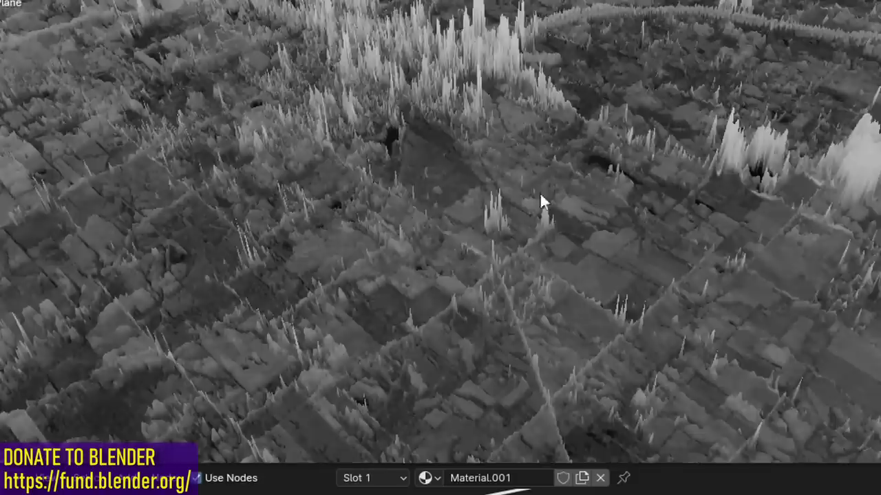
middle_drag(484, 132, 493, 137)
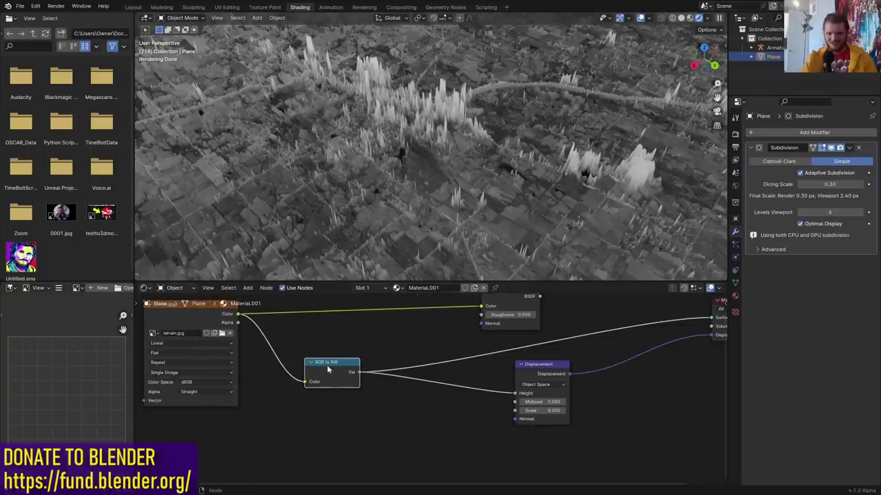
Step: Insert an Ease-interpolated Color Ramp after RGB to BW, with its stop moved to position 0.366
key(g)
click(388, 329)
key(shift+a)
mouse_move(388, 329)
click(426, 379)
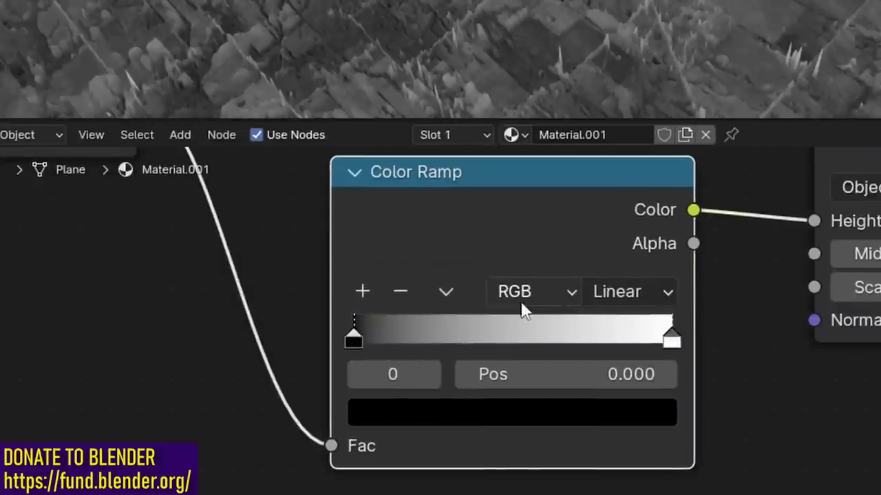
click(626, 301)
click(624, 361)
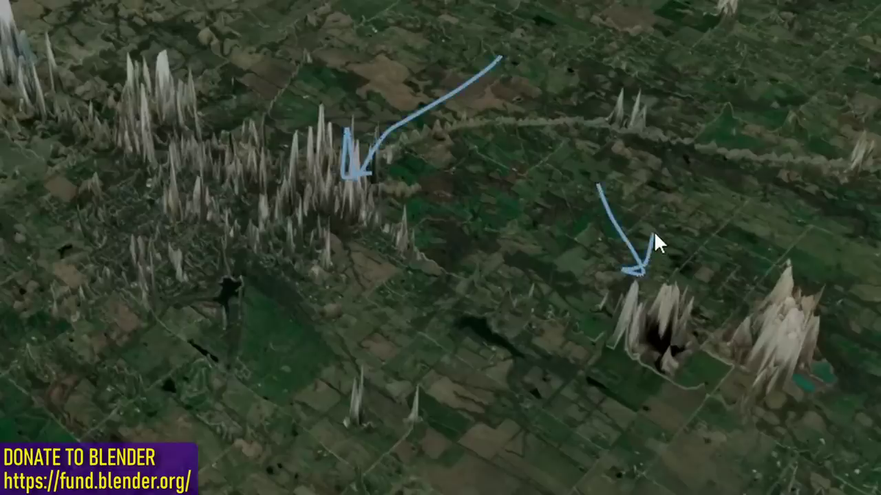
key(ctrl+z)
key(ctrl+z)
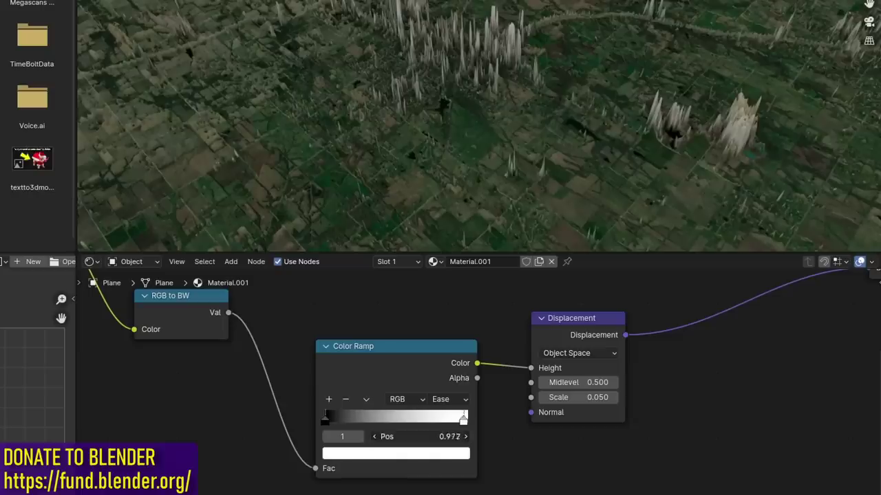
drag(462, 417, 377, 420)
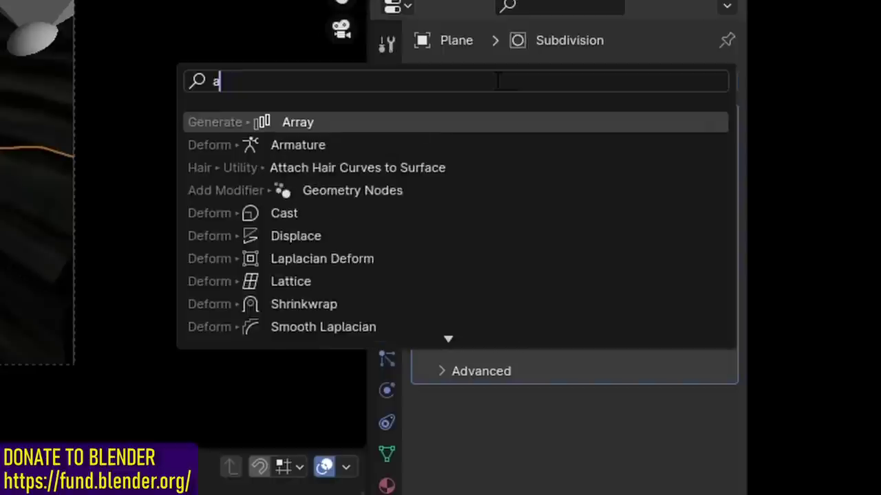
Step: Add an Array modifier with offset factor X 0, Y -1 and more copies
text(rr)
click(336, 122)
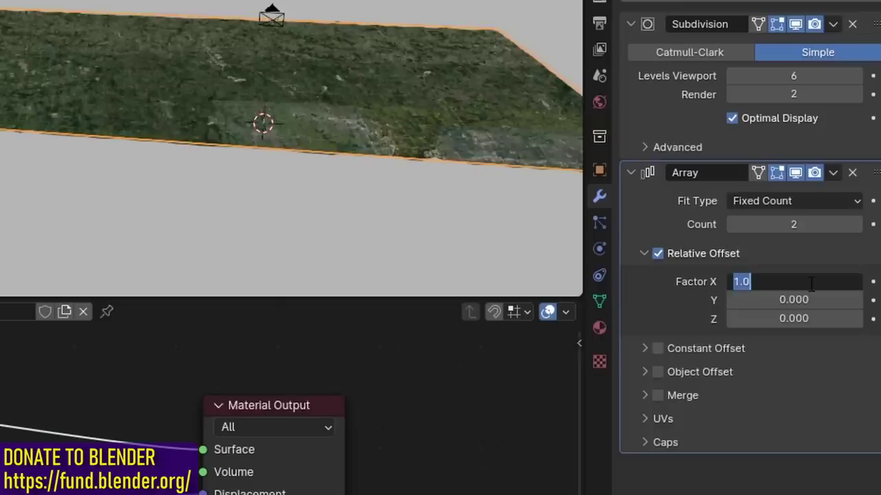
text(0)
key(Return)
click(753, 297)
text(1)
key(Return)
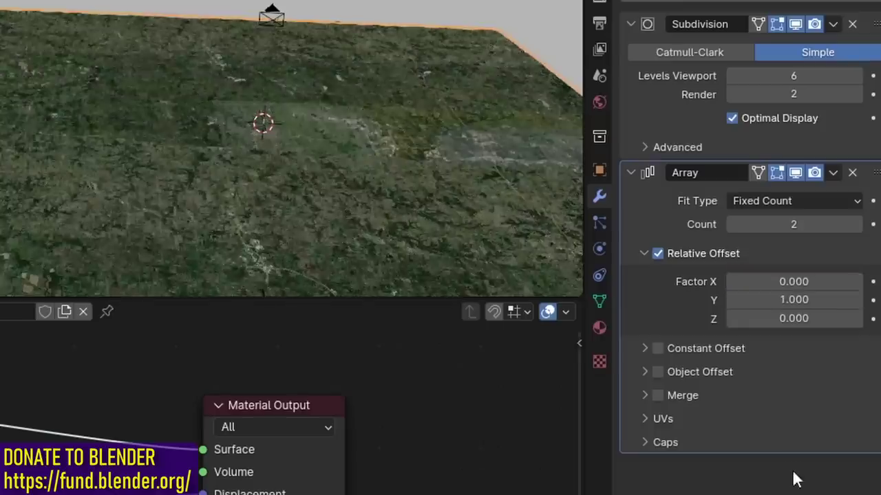
key(minus)
click(856, 227)
click(856, 227)
click(660, 252)
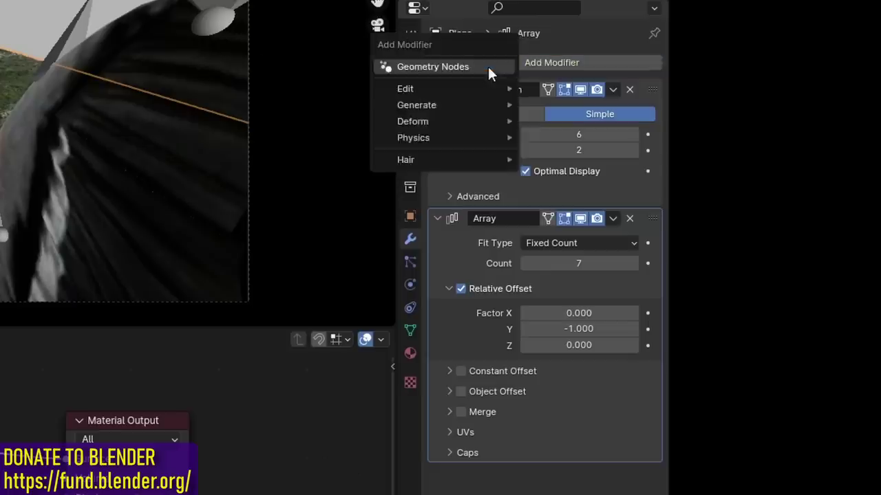
Step: Add a second Array modifier along X, raising its copy count and adjusting its offset factor
text(arr)
key(Return)
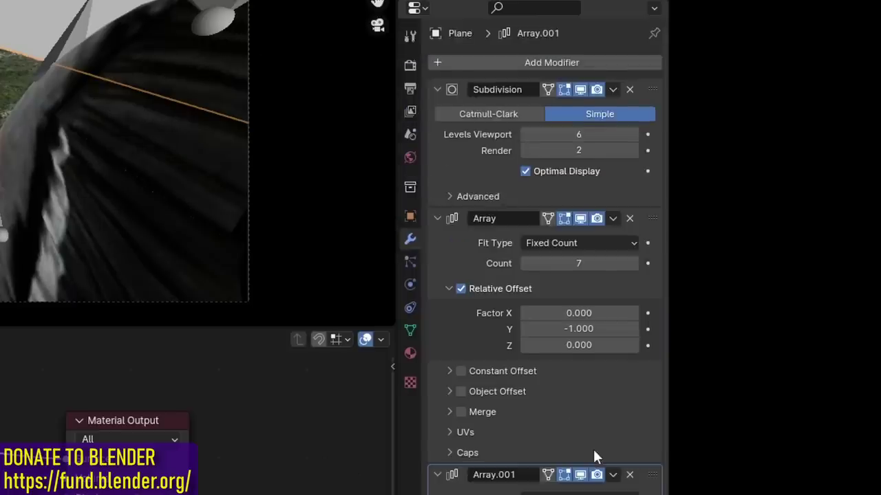
scroll(595, 458, down, 2)
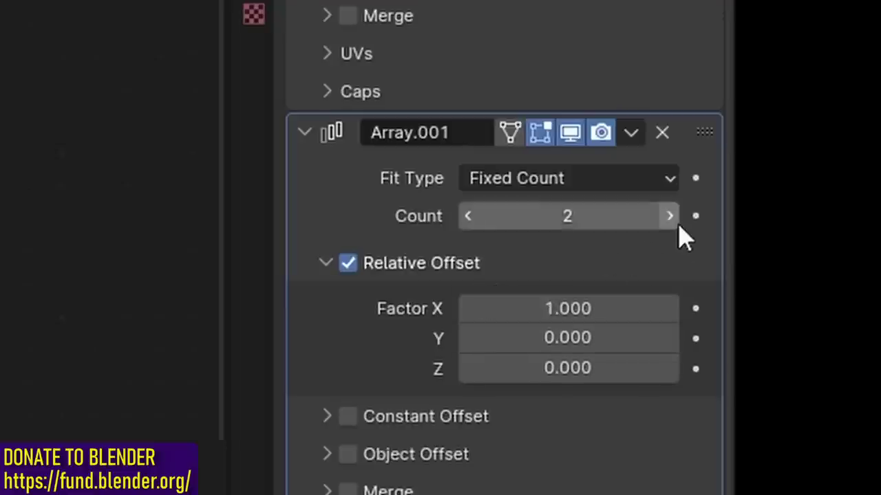
click(669, 217)
click(670, 216)
click(669, 216)
click(670, 216)
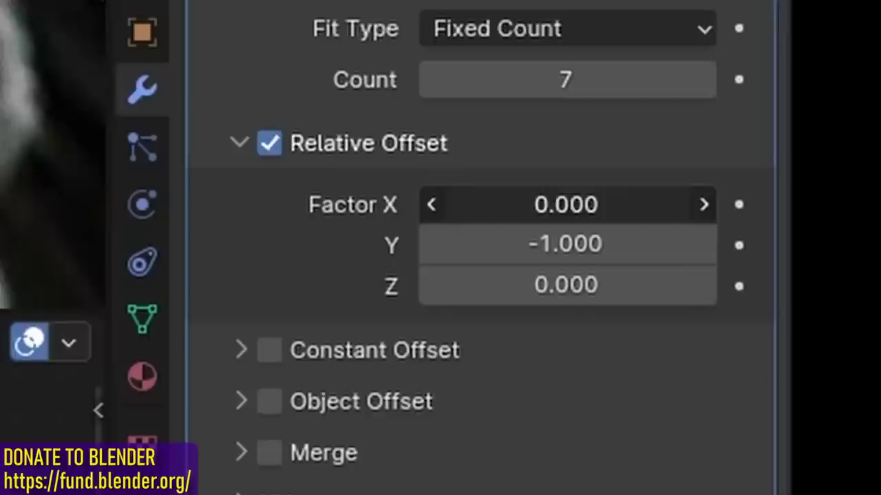
drag(690, 351, 715, 350)
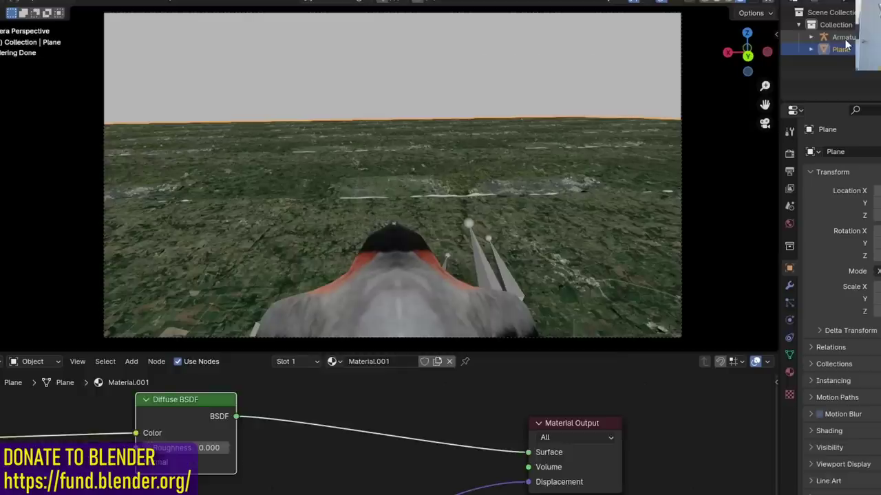
Step: Select the dove Armature, reposition it, and show the transform sidebar
click(836, 37)
key(g)
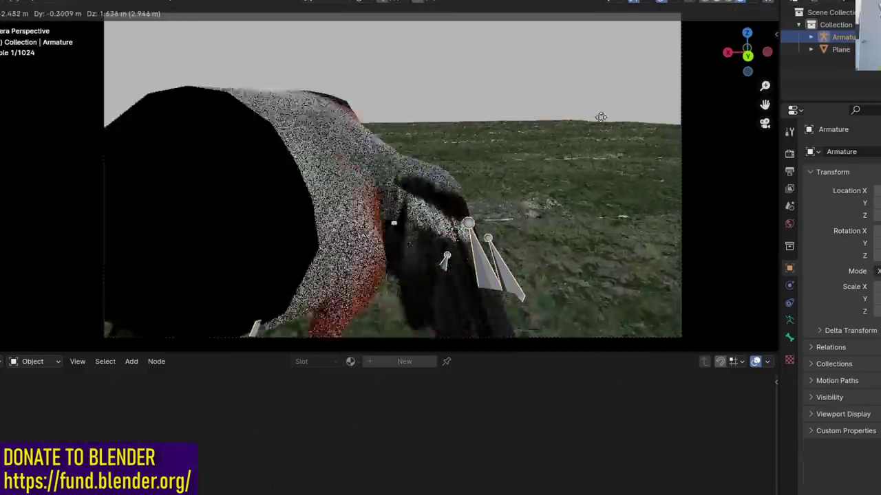
click(505, 191)
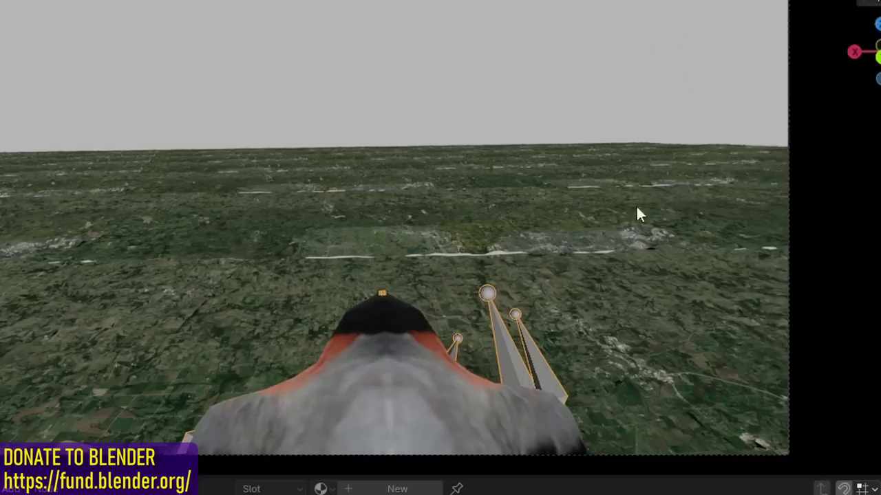
key(n)
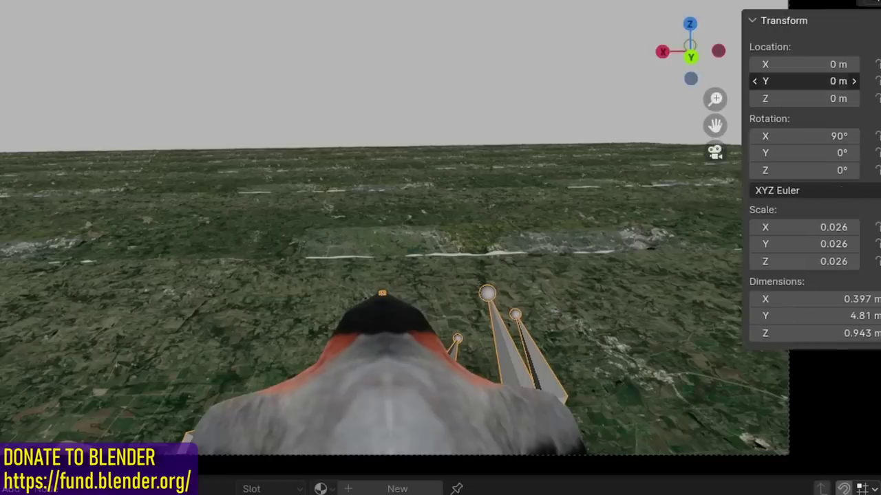
mouse_move(805, 81)
mouse_down()
mouse_move(729, 81)
mouse_move(806, 80)
mouse_up()
key(Escape)
Step: Drive the armature's Location Y with the expression -#frame/12
click(806, 81)
text(#frame/10)
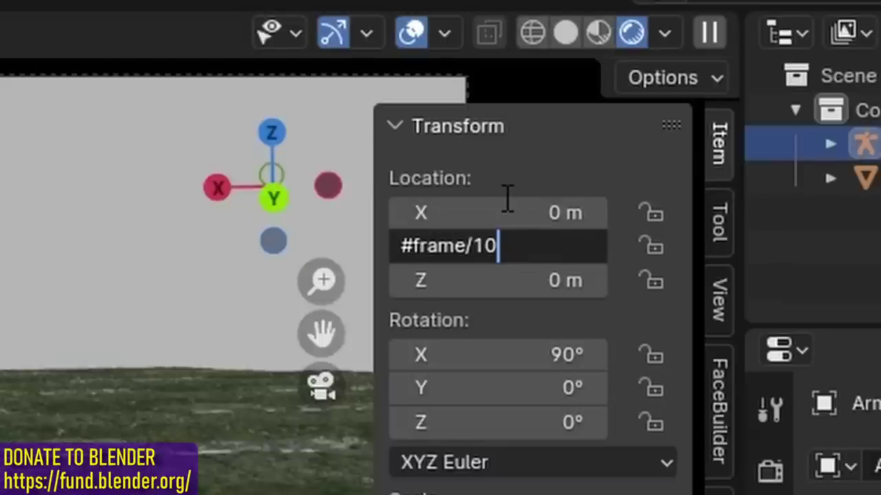
key(Return)
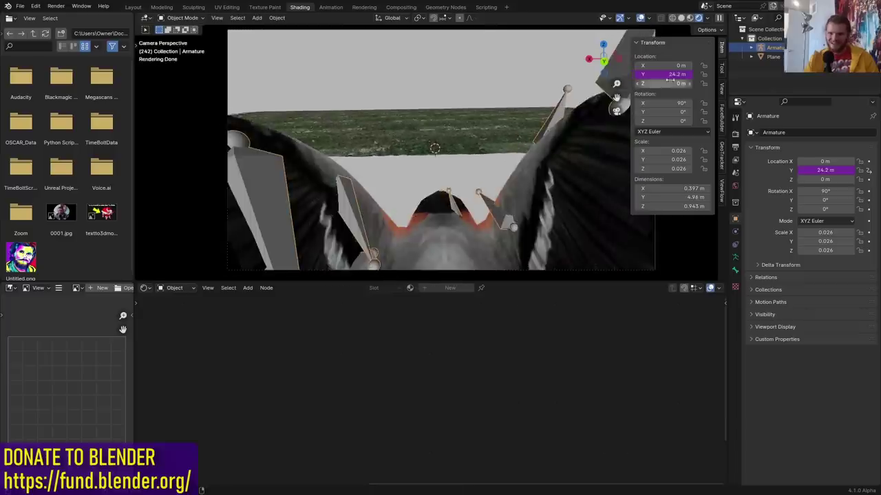
key(Home)
text(-)
key(Return)
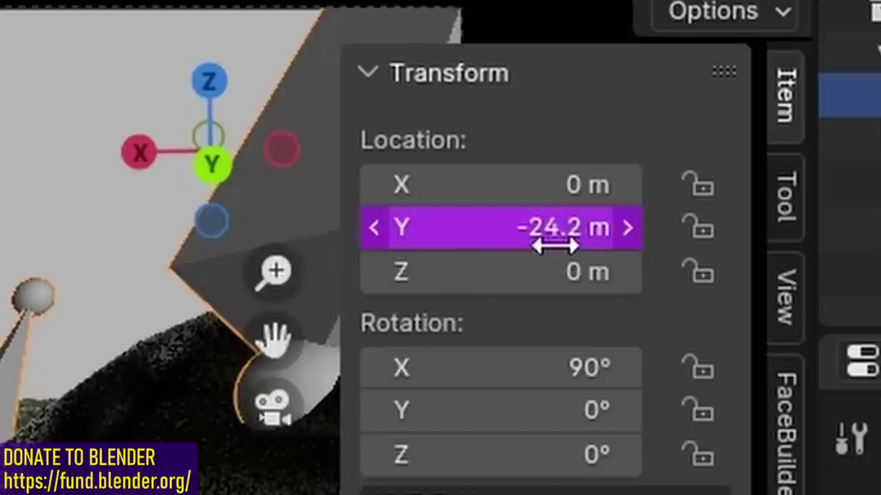
click(676, 74)
key(End)
key(BackSpace)
key(BackSpace)
text(12)
key(Return)
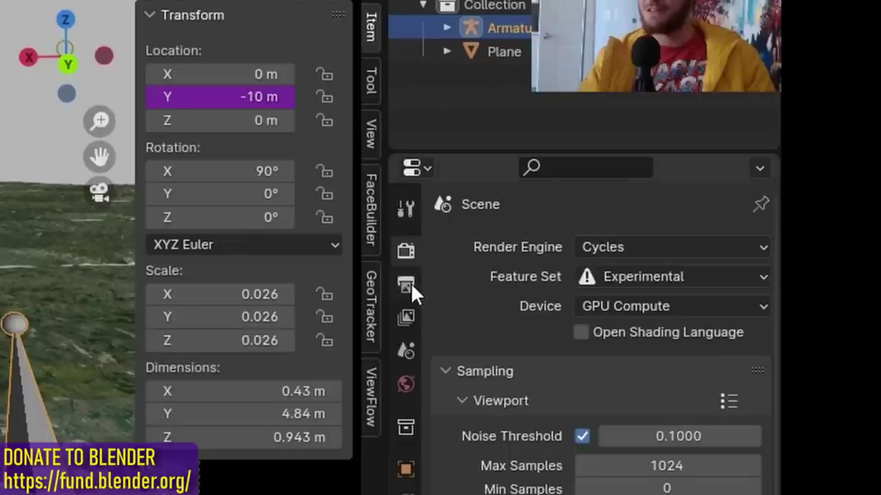
Step: Set the render resolution to 1400 by 1400/2.35 px for a 2.35 widescreen ratio
click(413, 284)
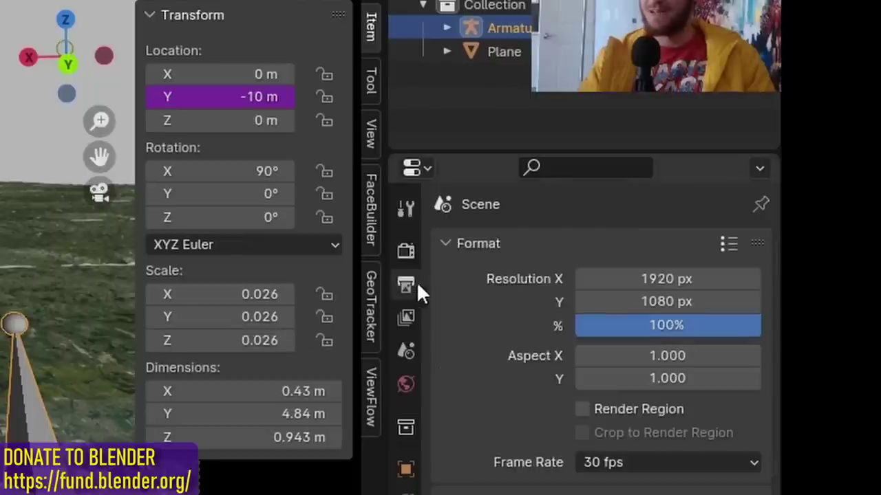
click(679, 278)
text(1400)
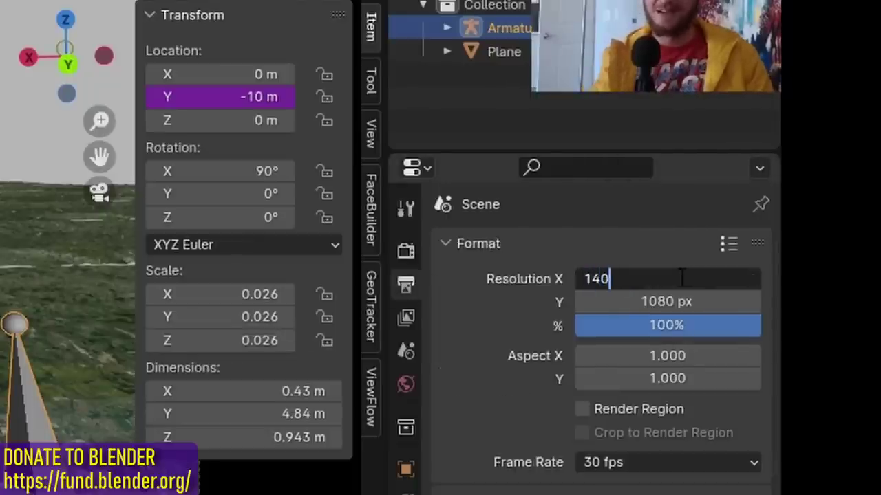
key(Return)
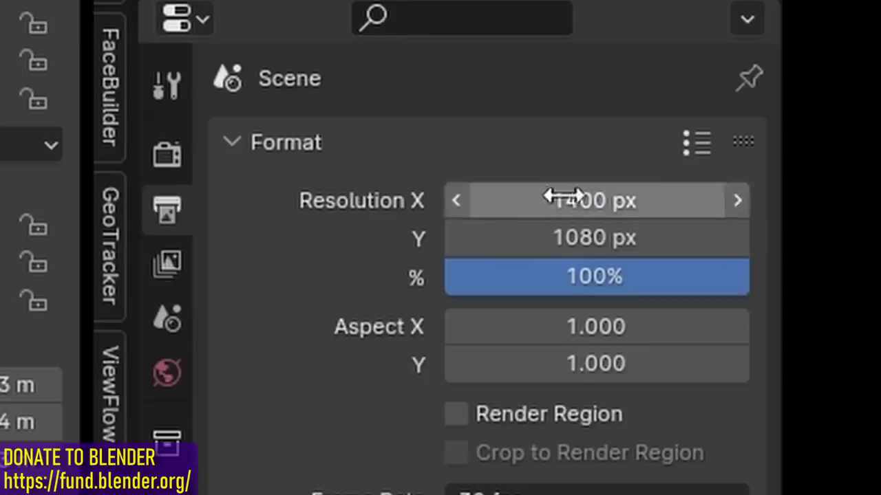
click(642, 239)
text(1400/2.3)
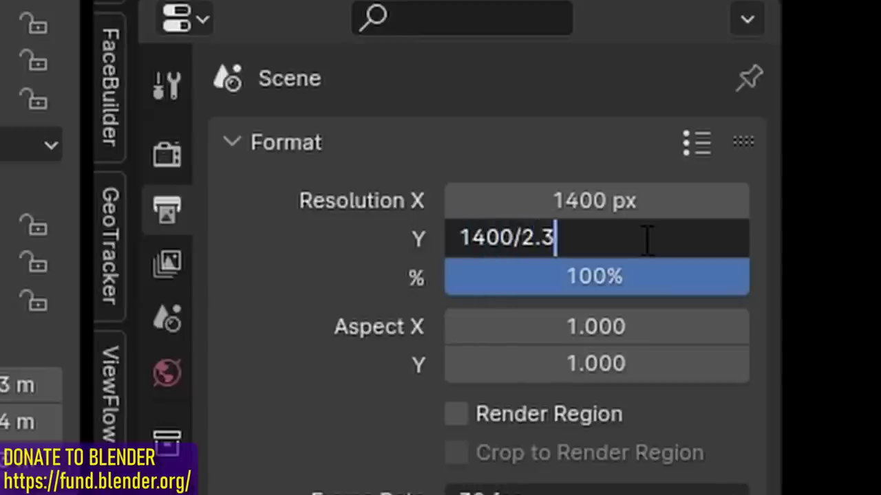
text(5)
key(Return)
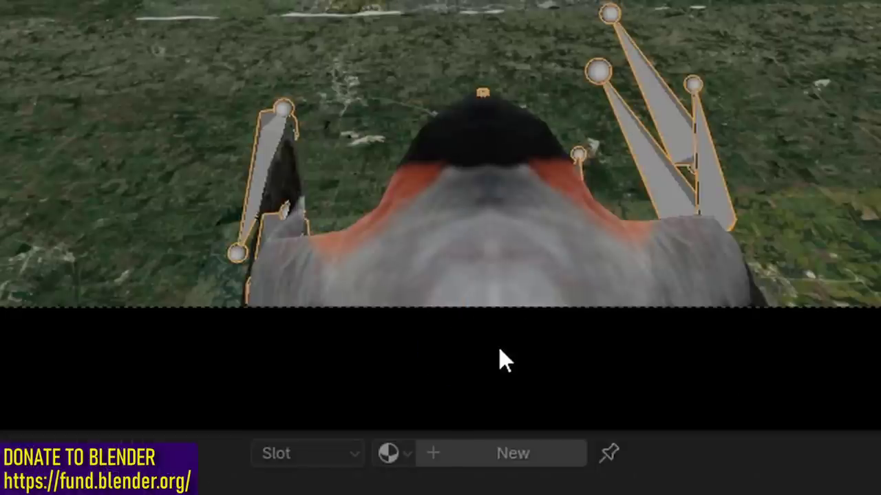
Step: Nudge the camera along the global Y axis
key(g)
key(y)
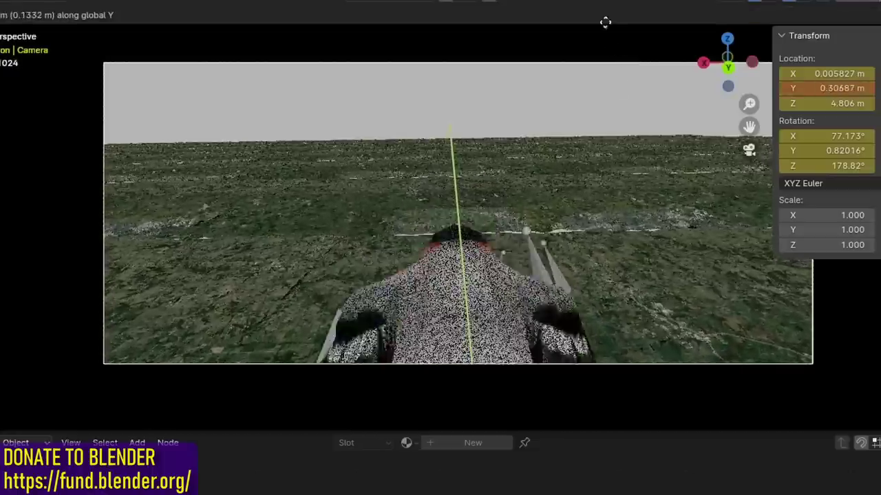
click(660, 23)
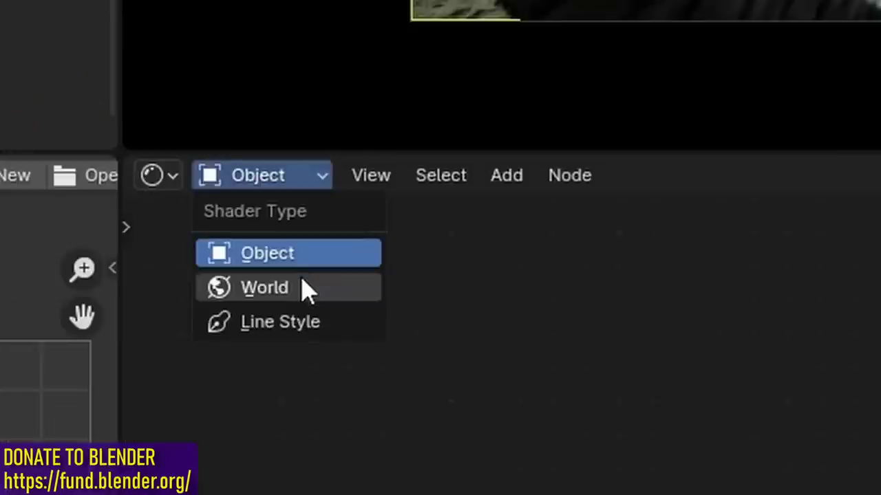
Step: In the World node tree, connect a Sky Texture to the Background Color
click(189, 321)
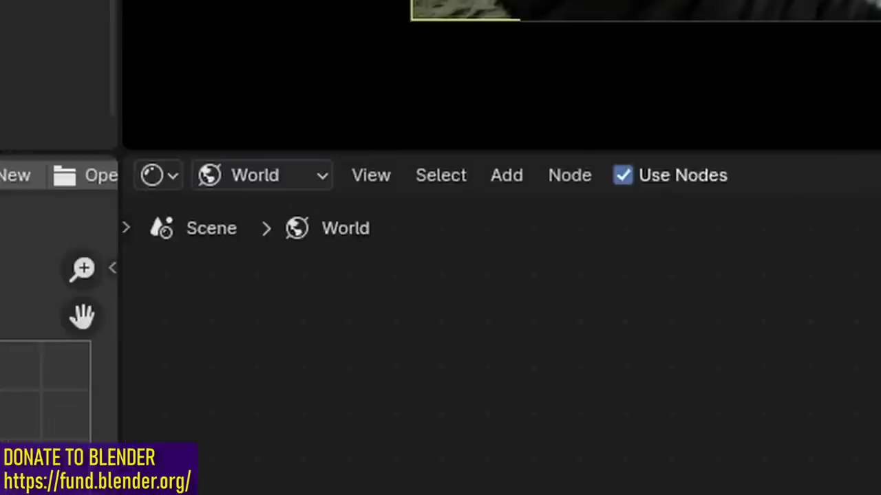
click(547, 404)
click(612, 251)
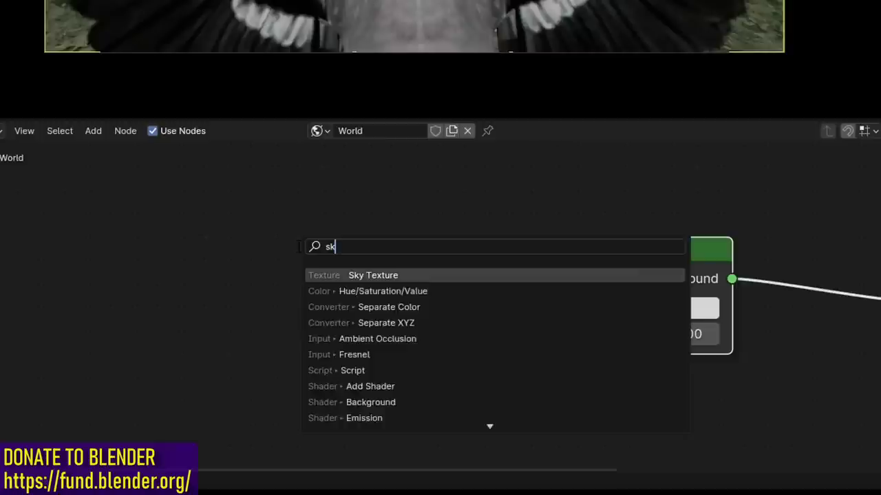
key(Return)
click(262, 227)
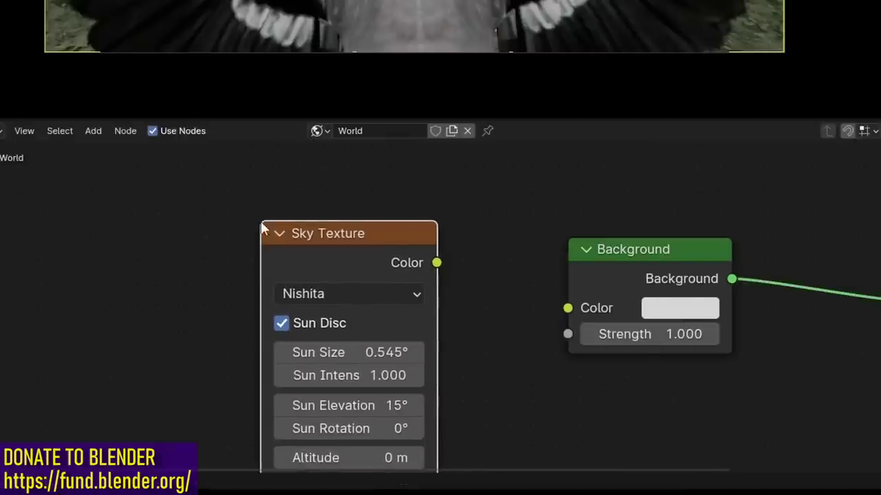
drag(437, 262, 568, 308)
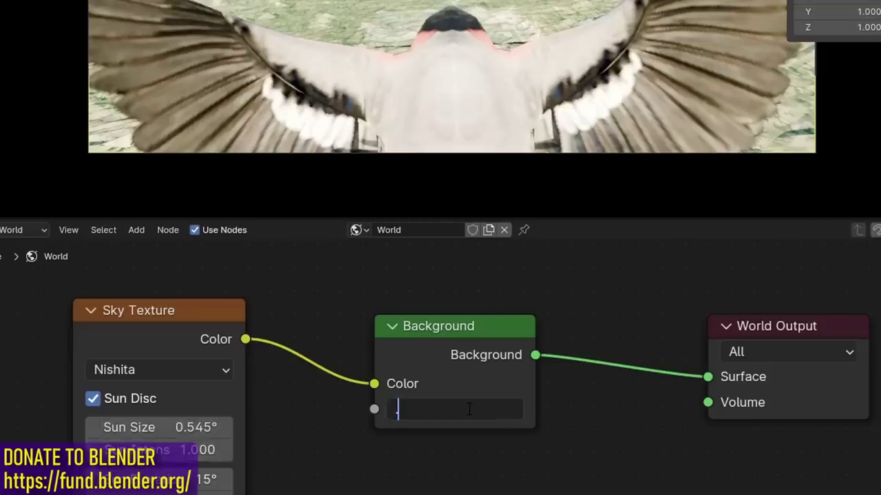
Step: Adjust the Background strength and set sun rotation 45°, elevation 31.5° and altitude 1000
text(8.5)
key(Return)
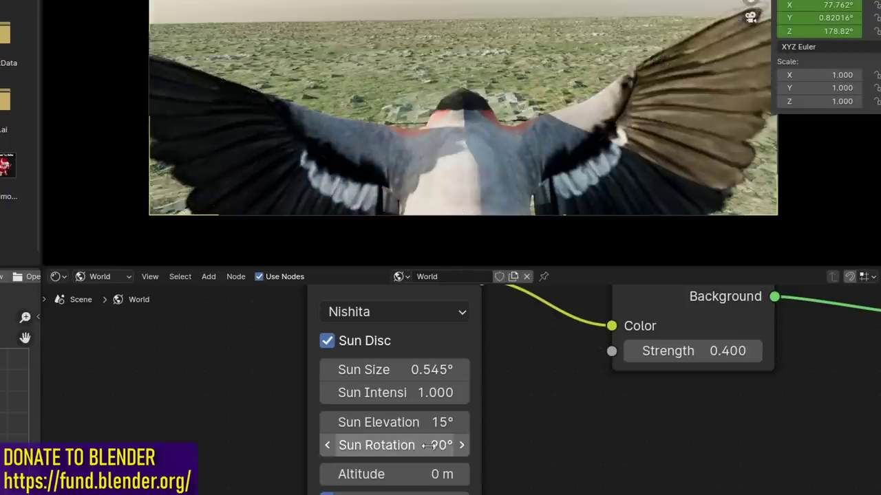
click(430, 447)
text(45)
key(Return)
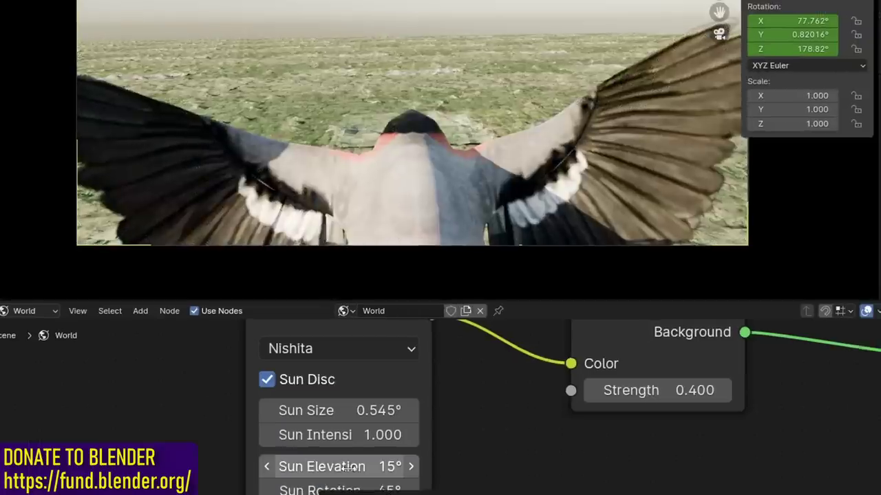
drag(349, 467, 394, 468)
click(352, 494)
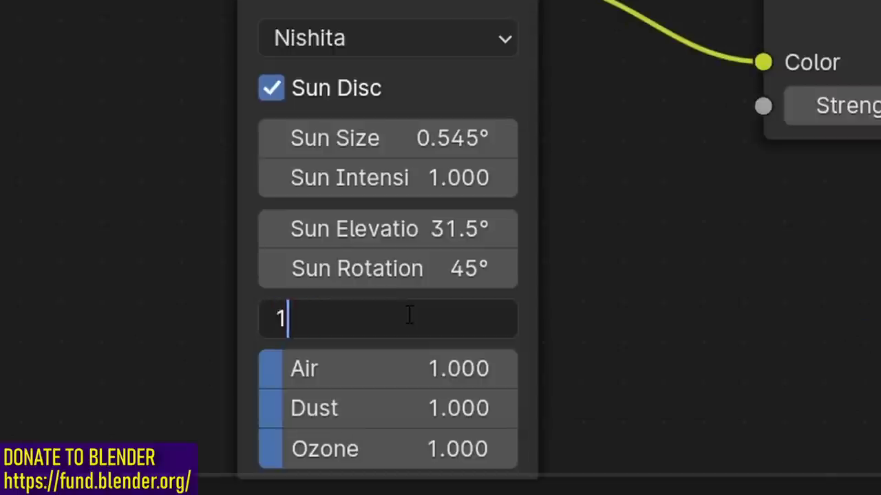
text(1000)
key(Return)
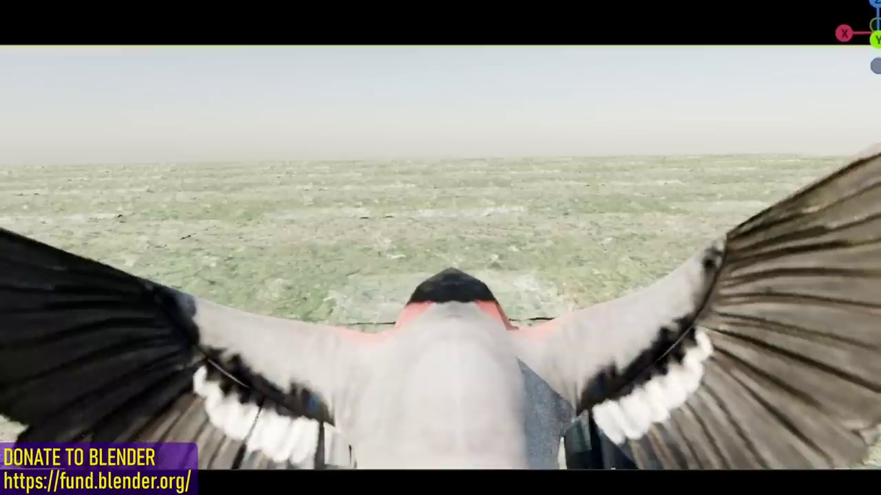
click(273, 318)
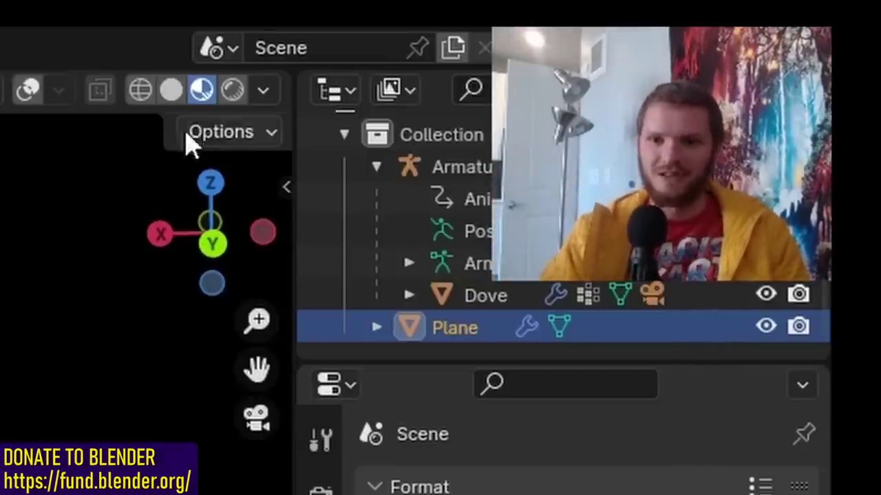
Step: In rendered preview, enable the camera's Depth of Field with an F-Stop of 3.5
click(234, 91)
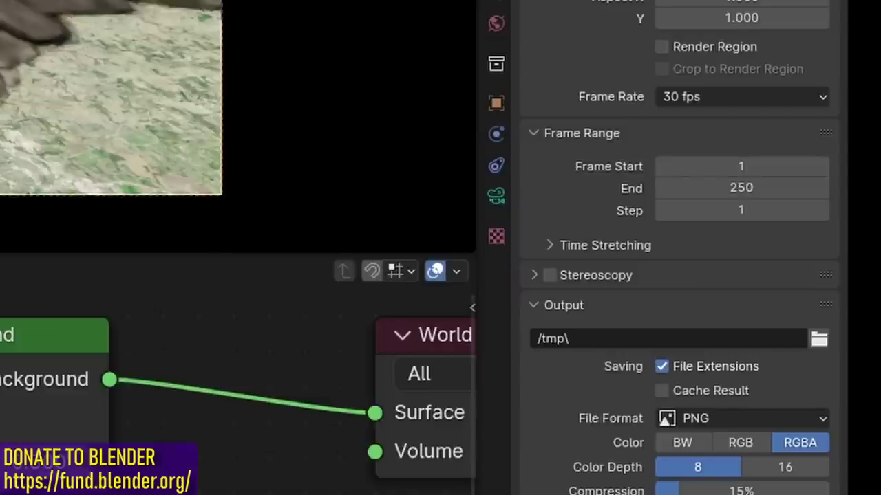
click(495, 197)
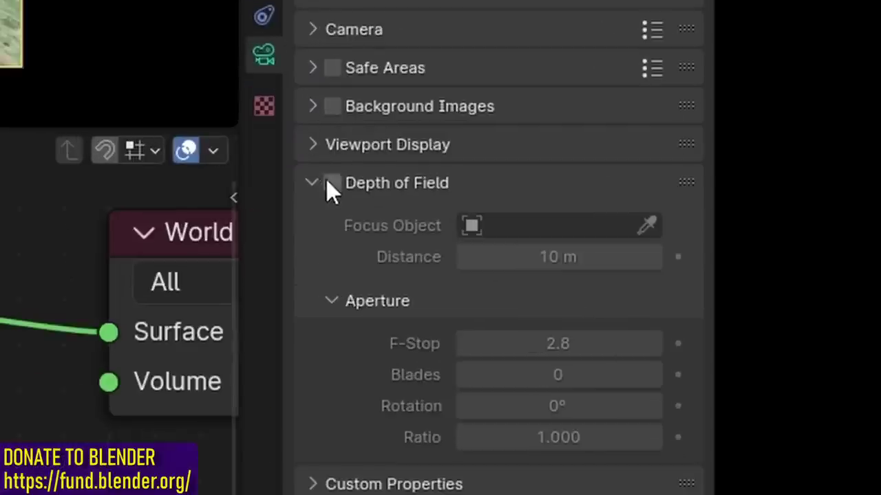
click(549, 296)
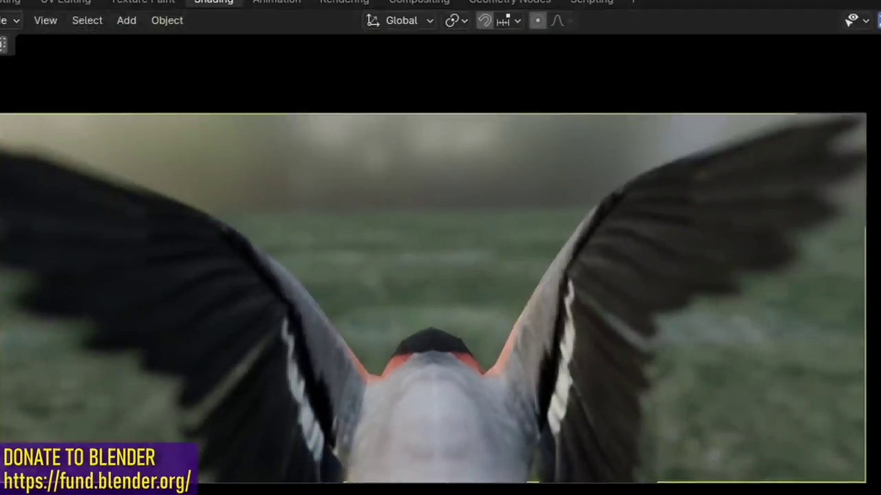
double_click(577, 307)
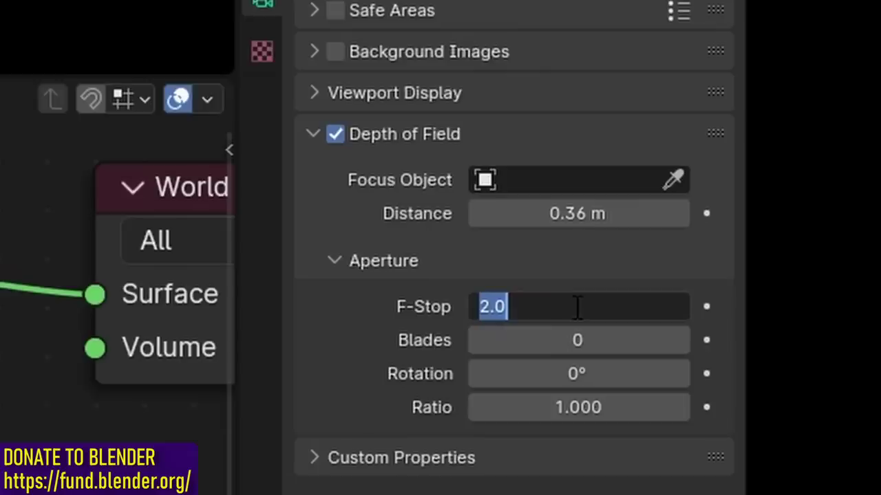
text(3.)
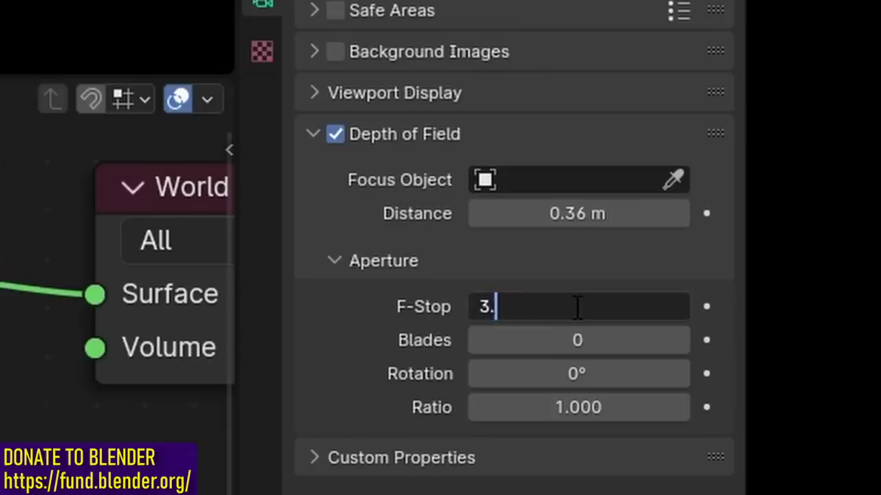
text(5)
key(Return)
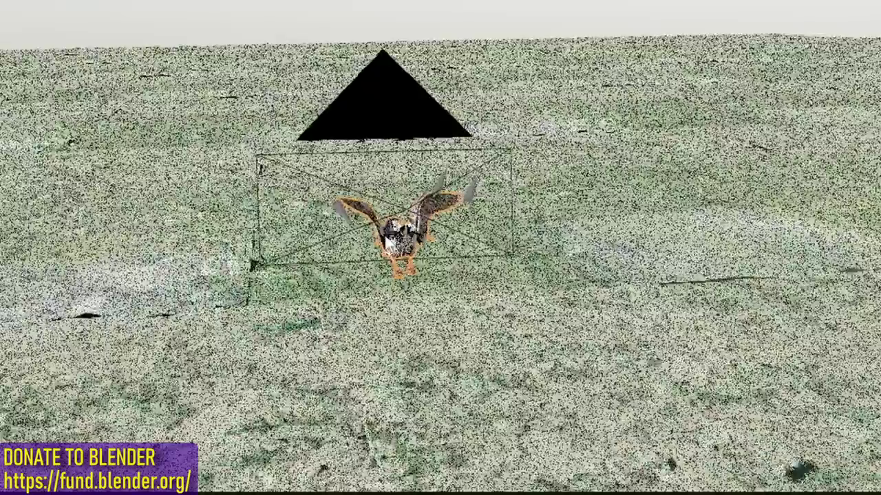
middle_drag(303, 234, 435, 248)
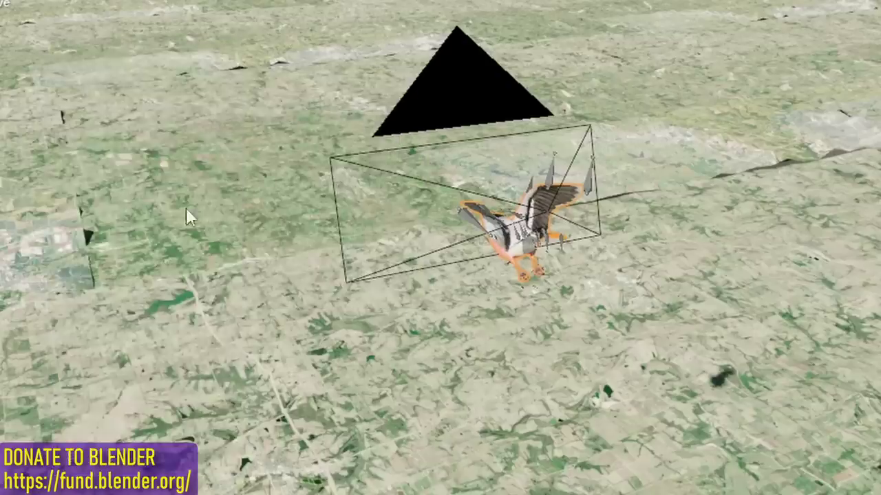
key(shift+a)
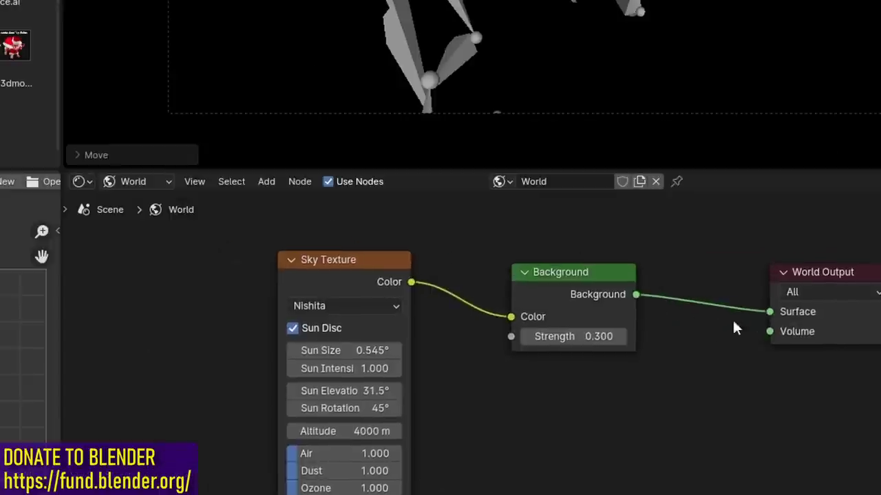
Step: Create a new material for the Cube and delete its default Principled BSDF node
click(148, 181)
click(141, 224)
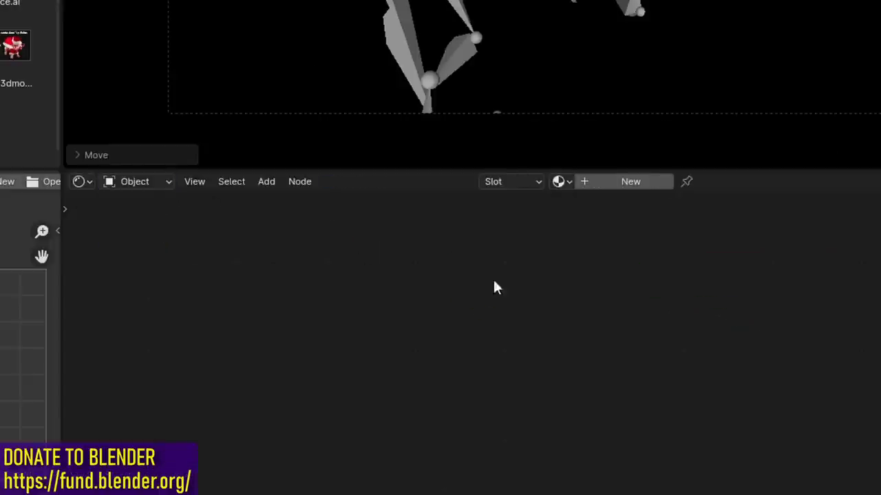
click(623, 182)
middle_drag(645, 279, 541, 300)
key(x)
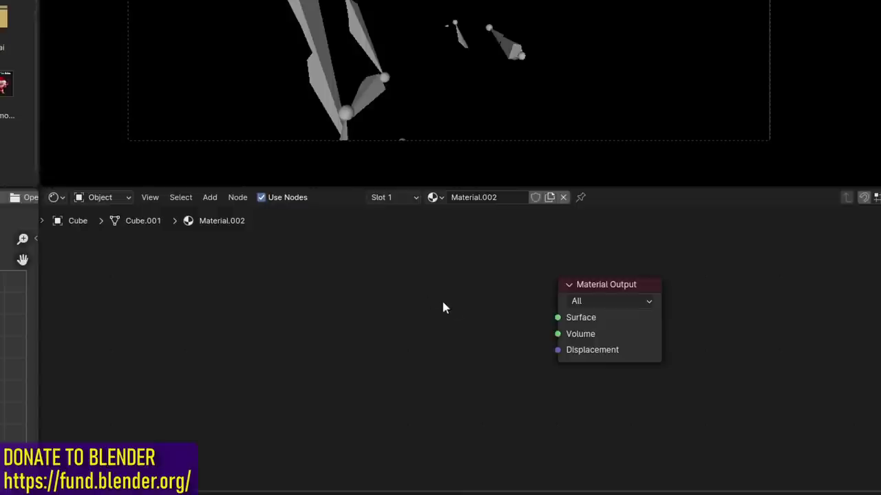
Step: Connect a Principled Volume node to the material's Volume output and check it in rendered view
key(shift+a)
text(prin)
key(Return)
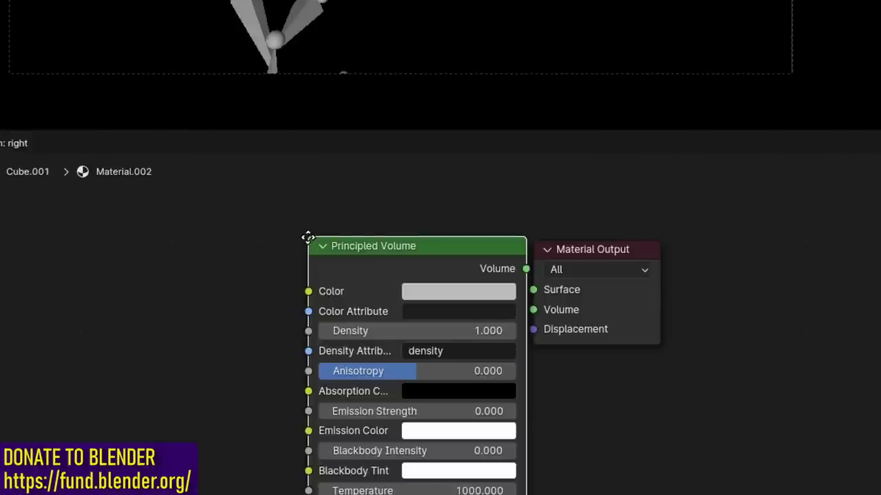
click(210, 238)
drag(428, 267, 561, 307)
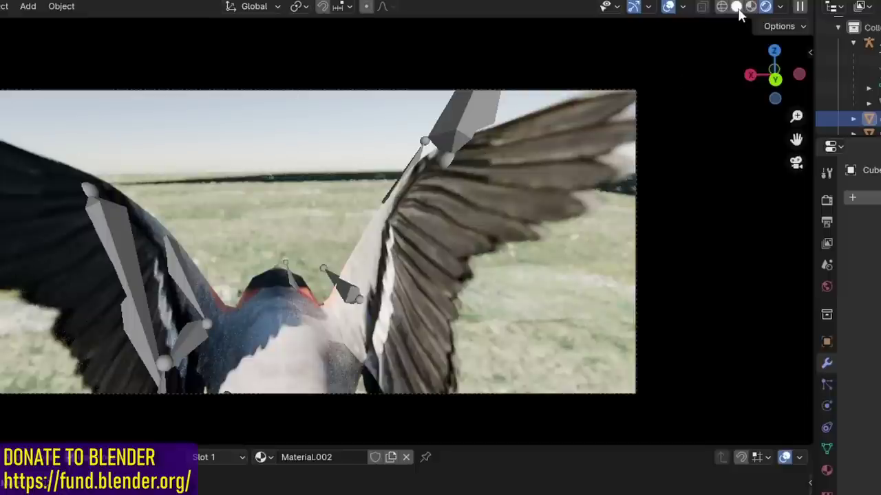
click(738, 10)
click(785, 7)
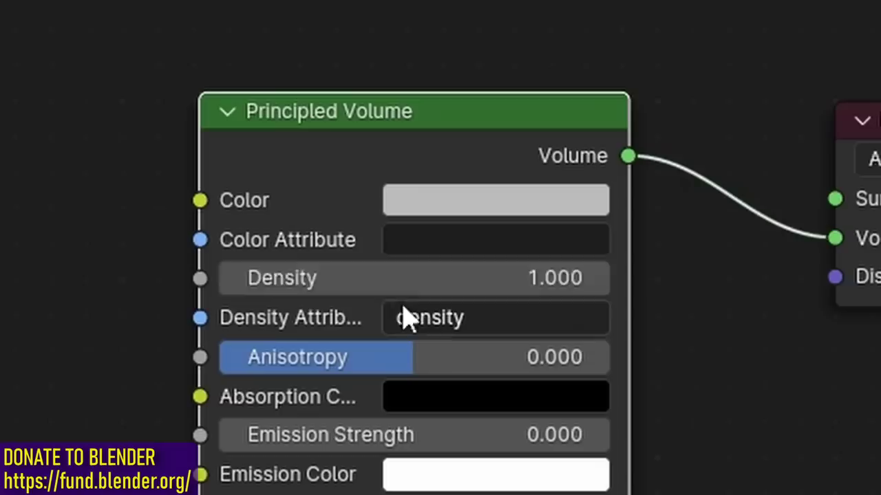
click(402, 283)
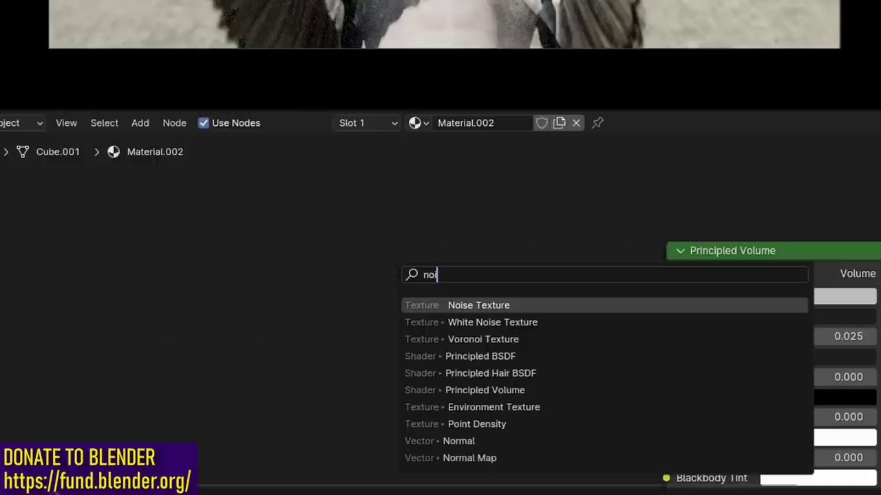
Step: Feed a Noise Texture through an Ease Color Ramp into density, with noise roughness about 0.8
key(Return)
click(53, 212)
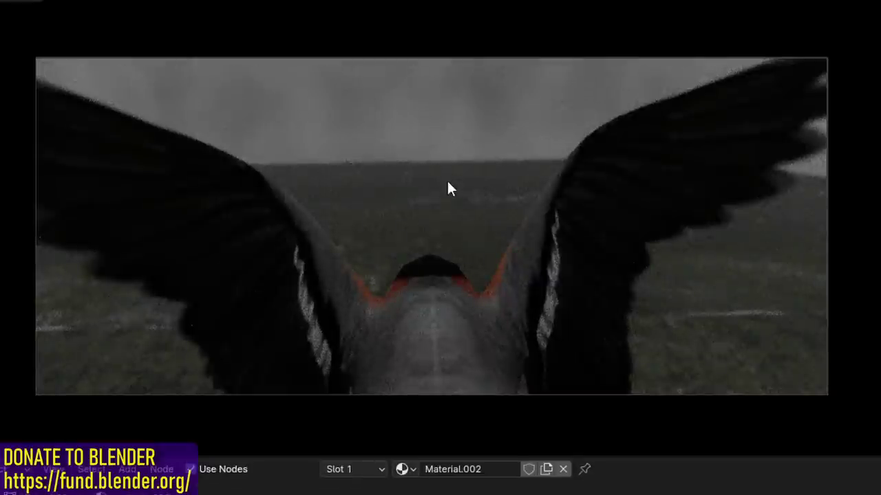
key(shift+a)
text(col)
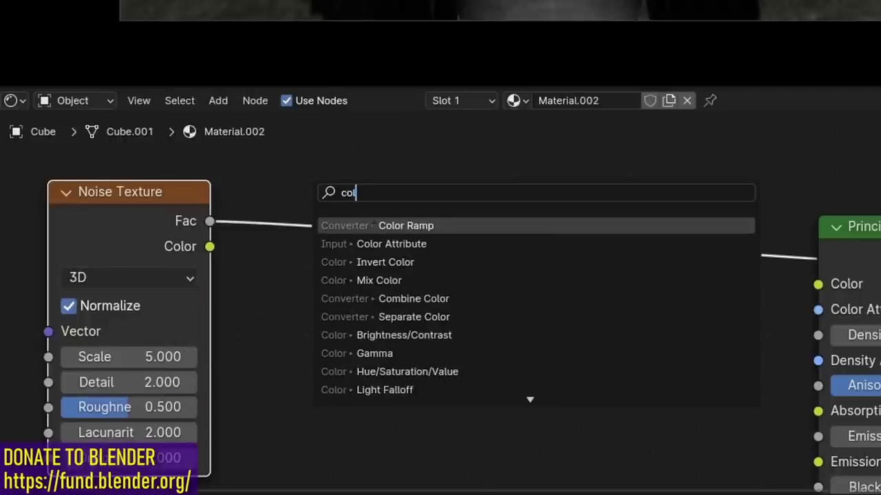
key(Return)
click(365, 172)
scroll(515, 275, up, 1)
drag(539, 356, 612, 356)
click(582, 285)
click(584, 347)
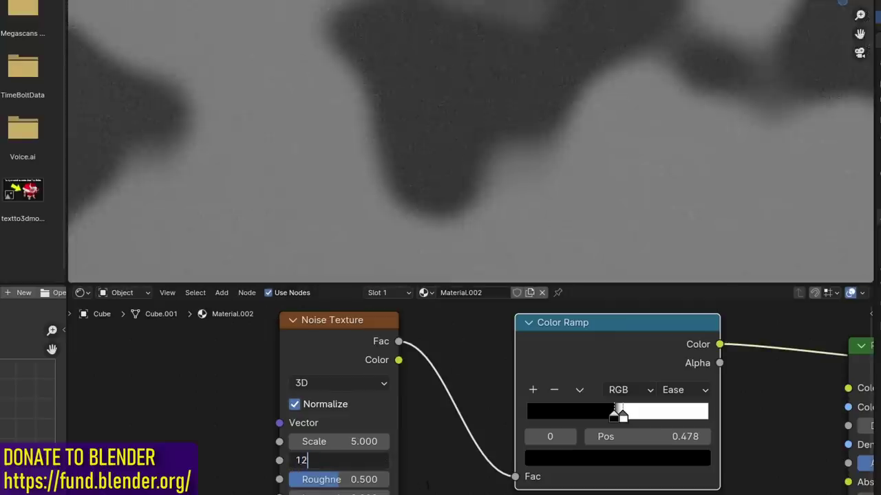
key(Return)
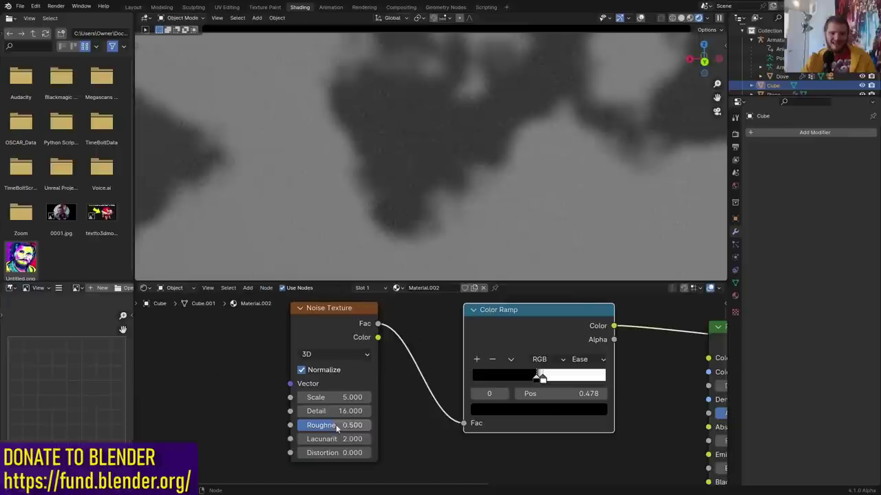
drag(338, 424, 352, 425)
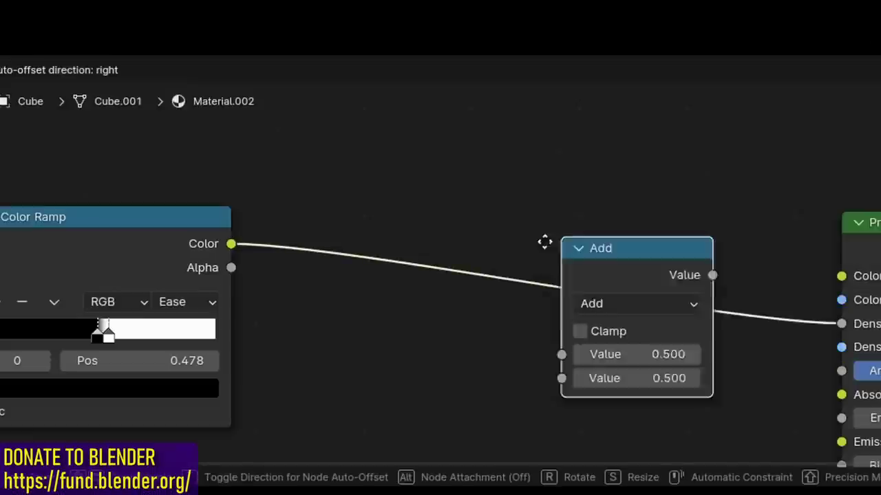
Step: Insert a Multiply Math node set to 0.2 on the density link
click(480, 260)
click(497, 275)
click(497, 303)
click(482, 349)
text(0.2)
key(Return)
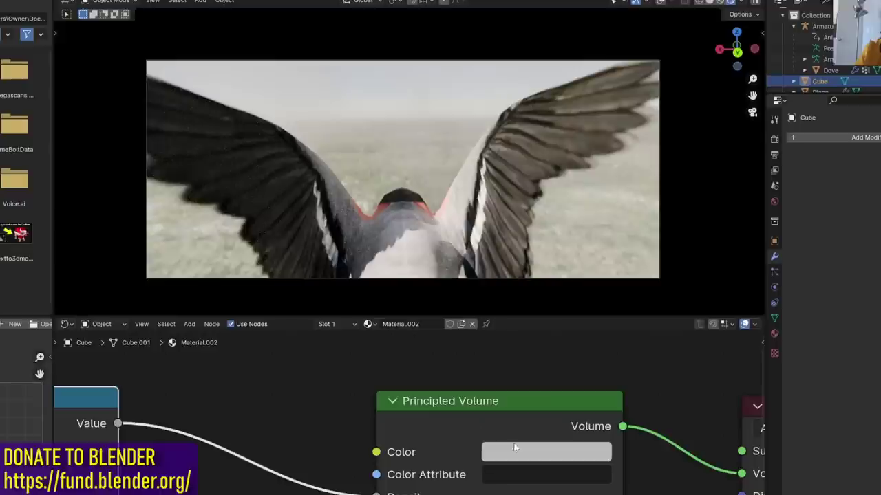
Step: Tint the volume colour pale blue at full brightness
click(516, 450)
drag(688, 157, 688, 131)
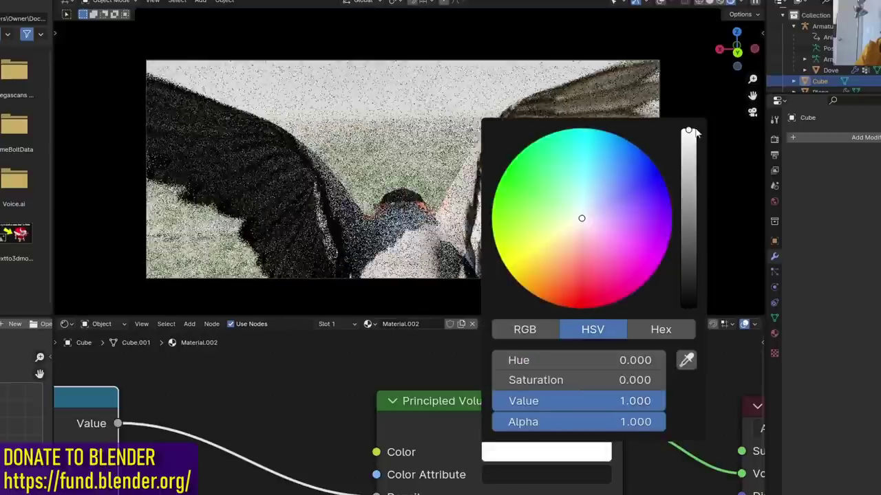
click(545, 452)
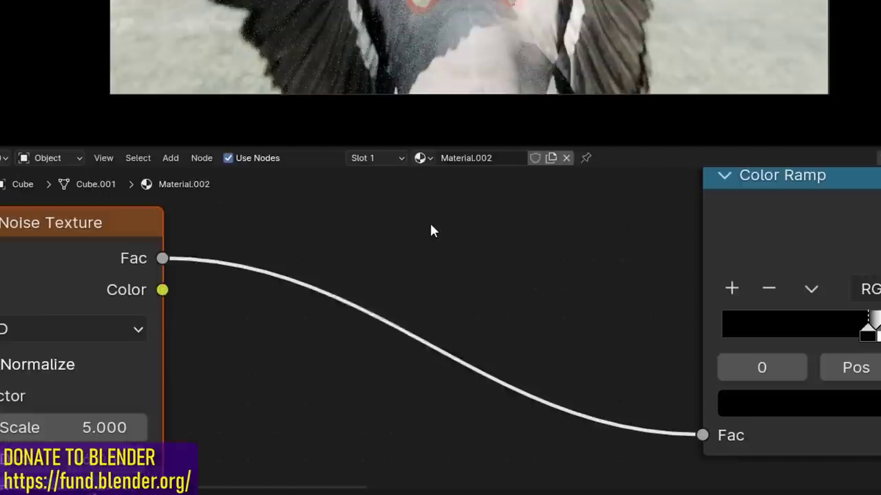
Step: Insert an Add Math node after the noise texture with offset -0.8
key(shift+a)
text(mat)
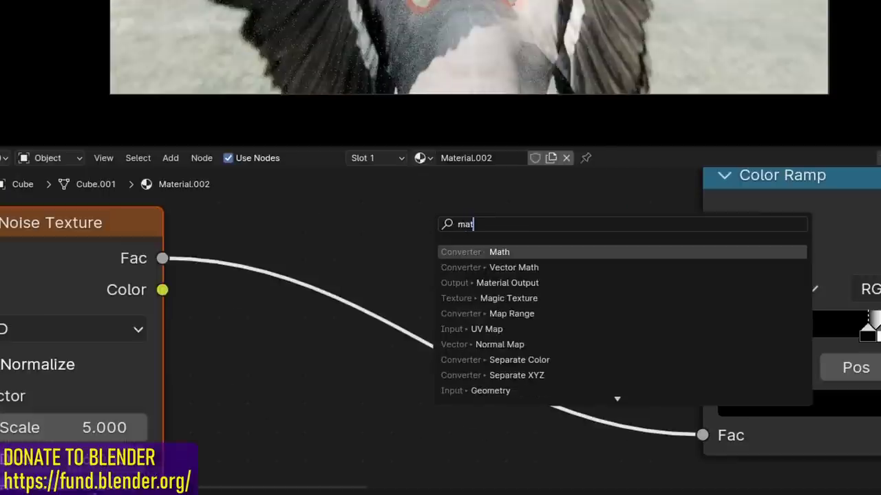
key(Return)
click(352, 229)
scroll(468, 364, down, 2)
drag(475, 388, 385, 387)
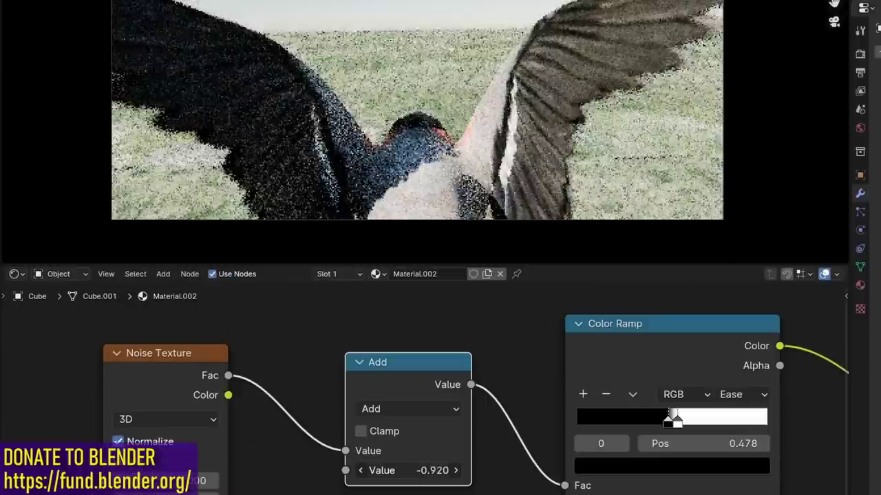
drag(408, 470, 452, 470)
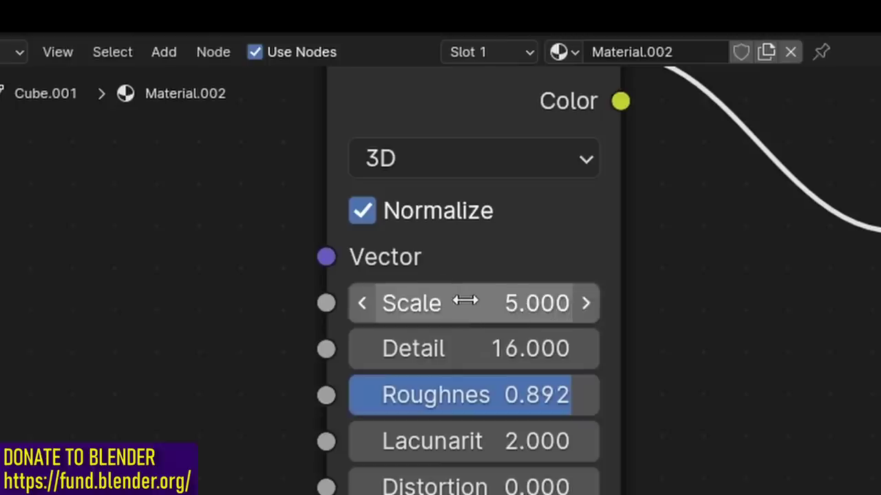
Step: Set the noise Scale to 15 and switch a Math node to Maximum
click(465, 301)
text(15)
key(Return)
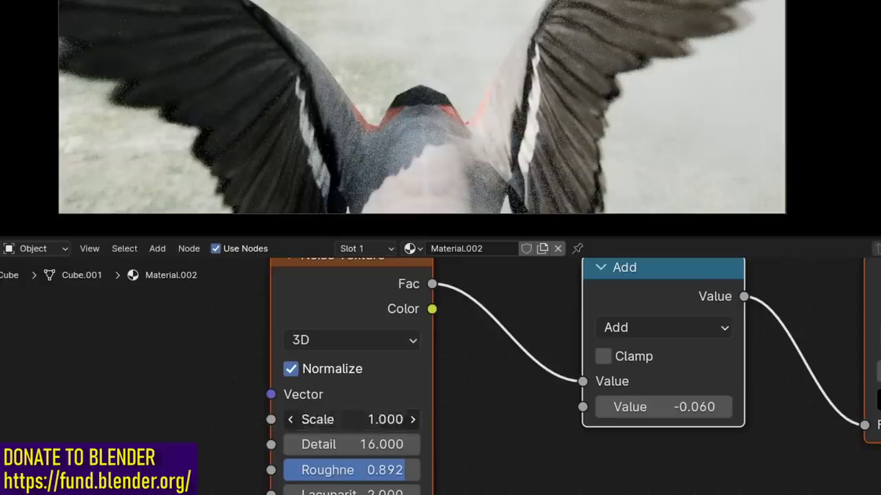
key(Return)
scroll(599, 433, down, 3)
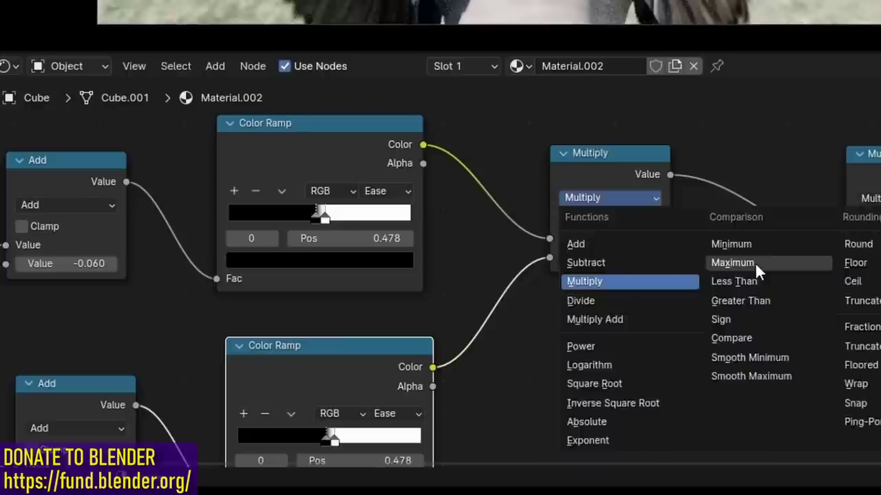
click(750, 262)
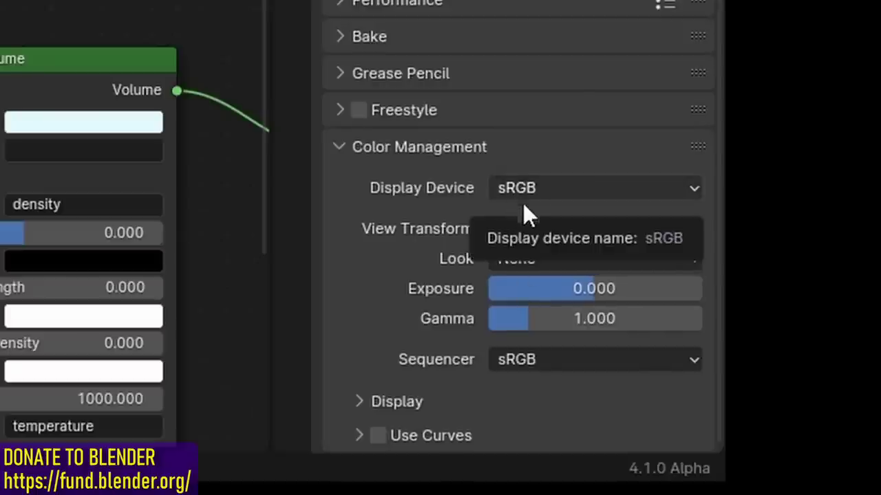
Step: Set the colour-management Look to Punchy and review the Motion Blur panel
click(582, 259)
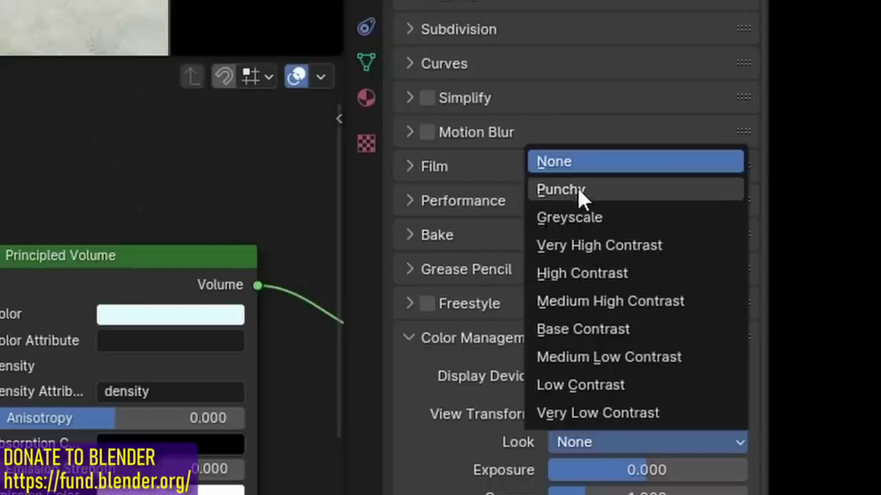
click(577, 188)
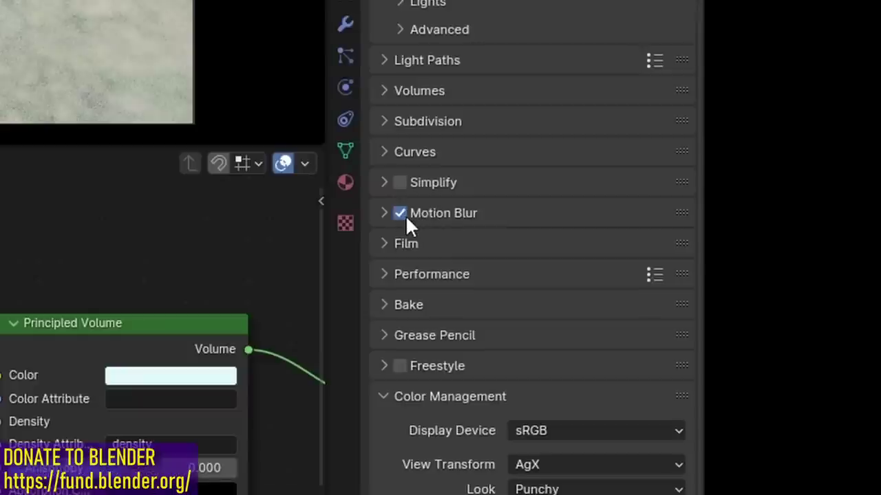
click(455, 215)
click(442, 212)
scroll(544, 52, up, 5)
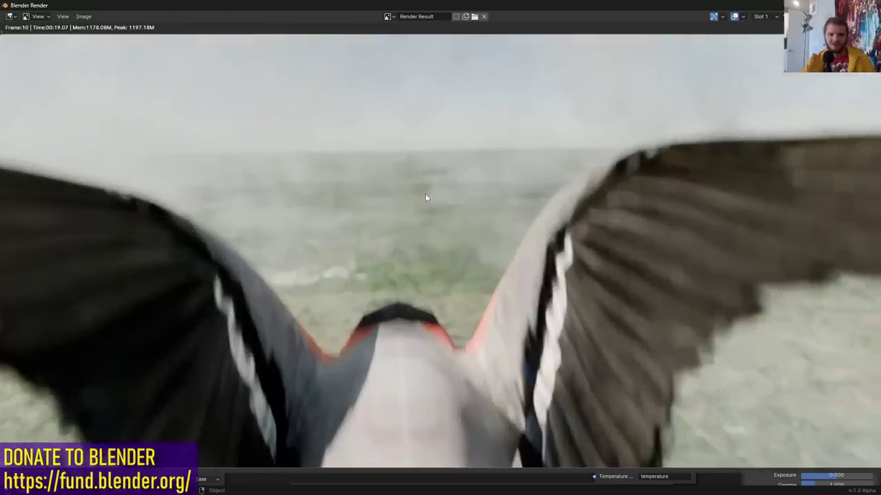
scroll(425, 199, down, 2)
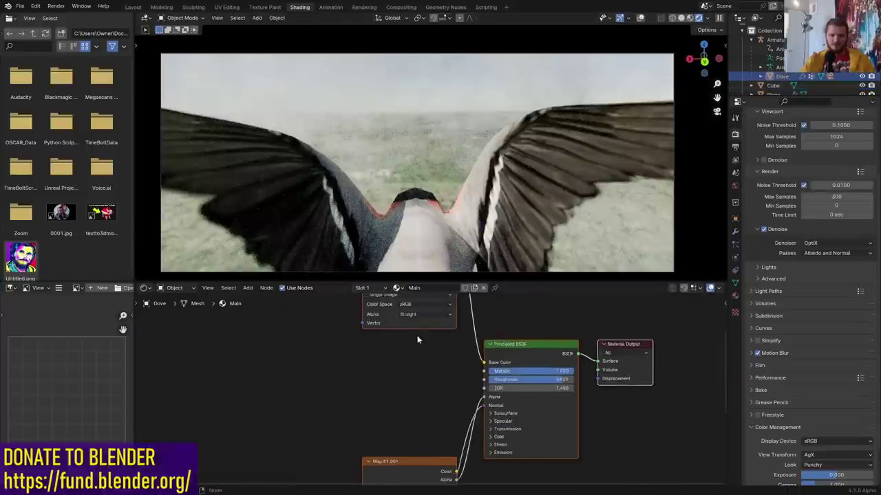
Step: Rearrange the Map #1 image node and set the Dove's Metallic to 0
drag(447, 324, 341, 369)
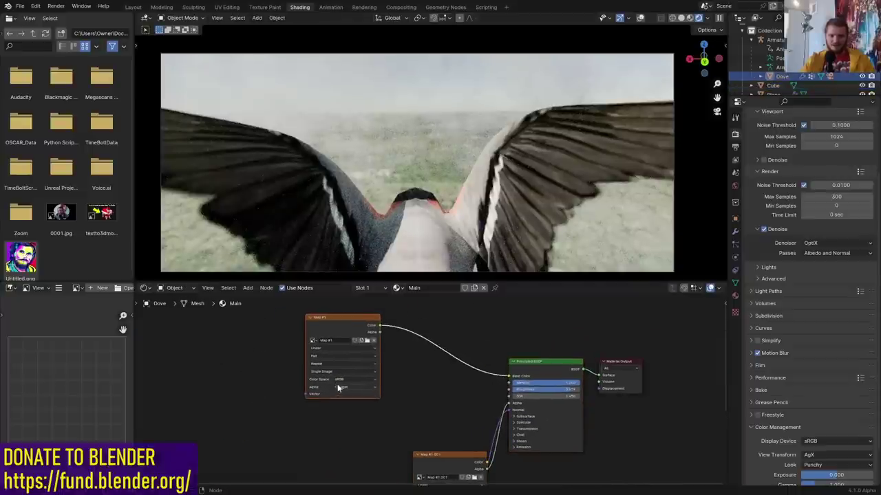
scroll(496, 347, up, 2)
middle_drag(496, 347, 387, 374)
middle_drag(386, 320, 534, 337)
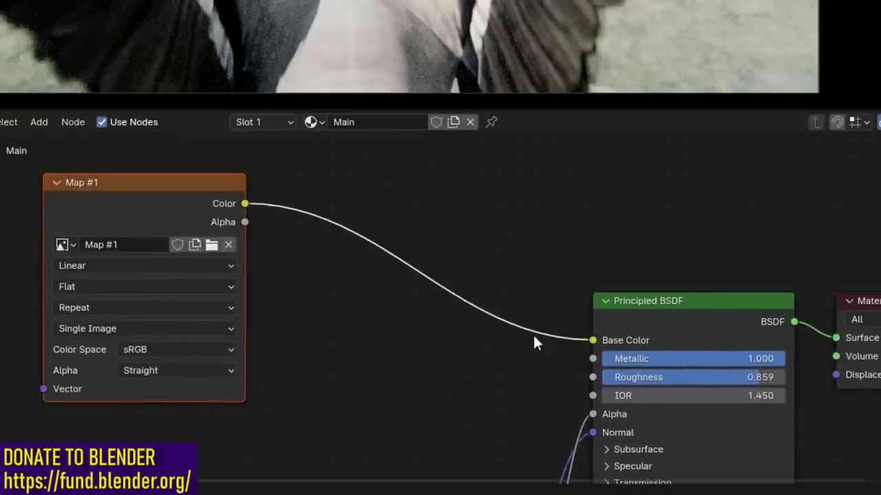
drag(702, 351, 425, 353)
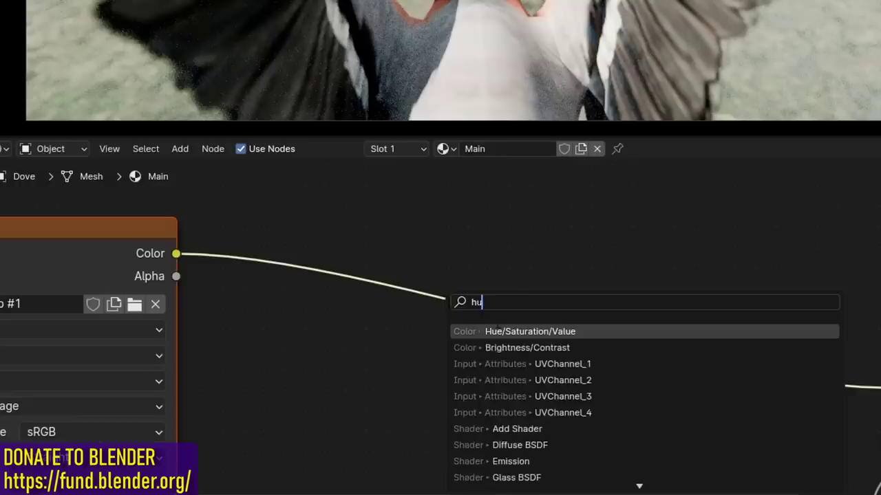
Step: Insert a Hue/Saturation/Value node on the colour link with Hue 1.0, Saturation 0.2, Value 2
click(497, 331)
click(440, 254)
scroll(440, 254, up, 3)
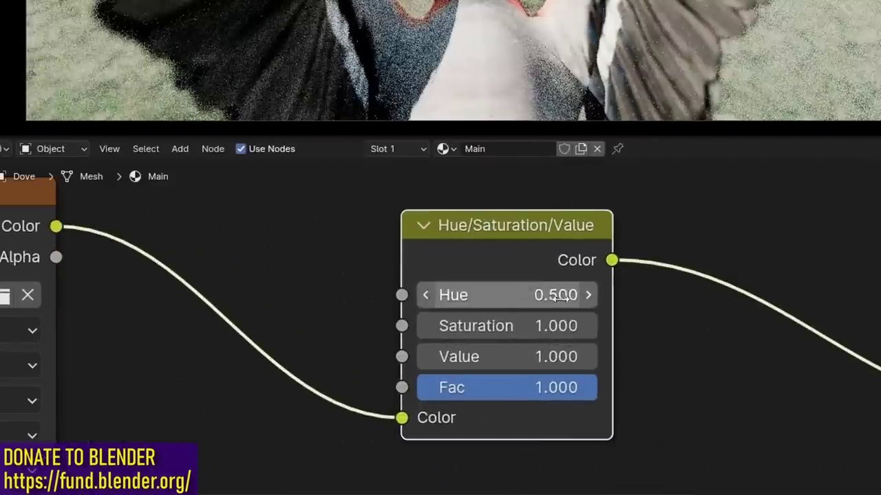
click(545, 336)
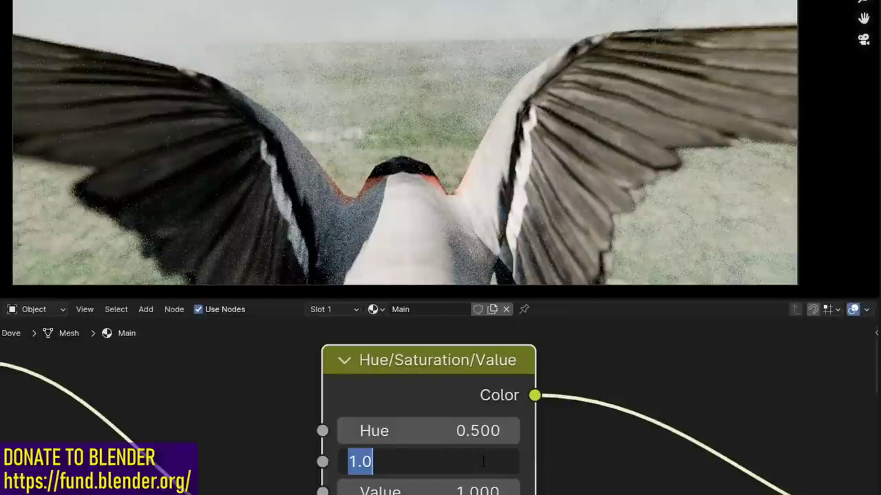
text(.5)
key(Return)
scroll(427, 190, up, 4)
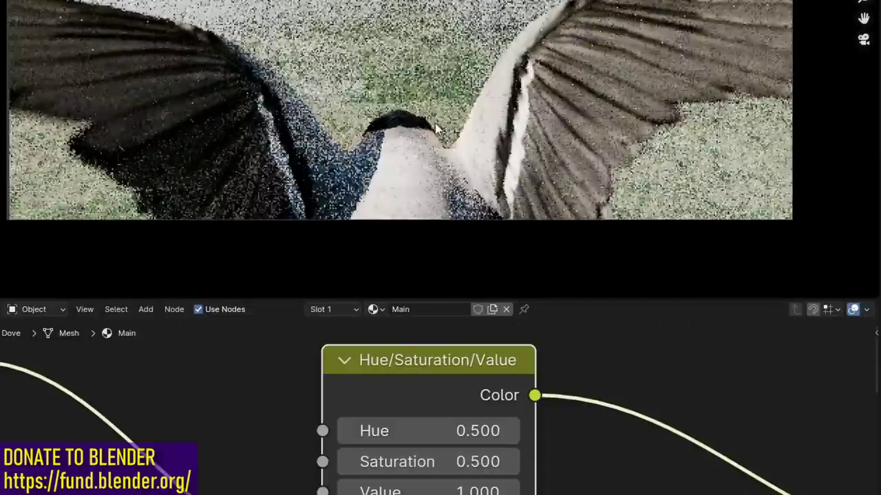
scroll(434, 145, down, 1)
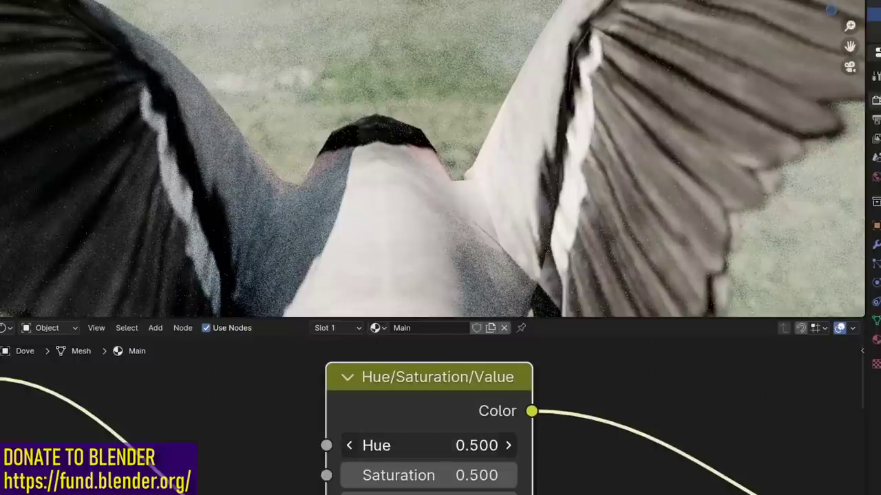
drag(427, 446, 482, 446)
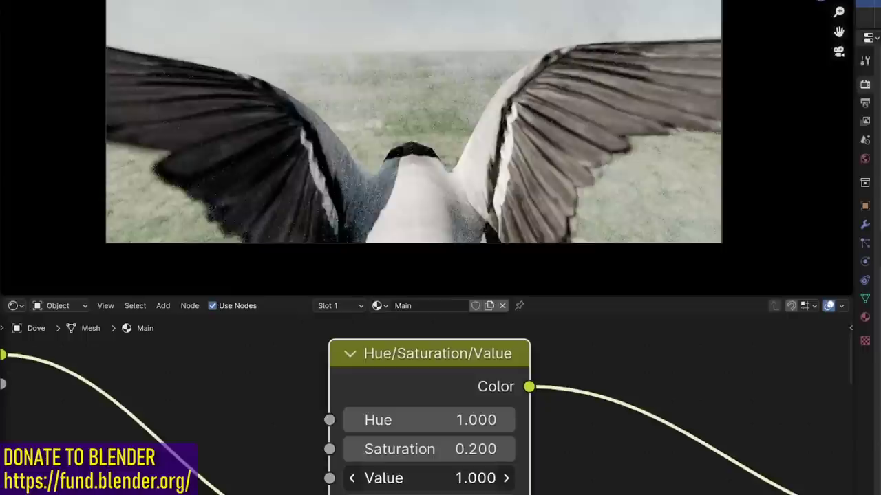
drag(406, 479, 509, 478)
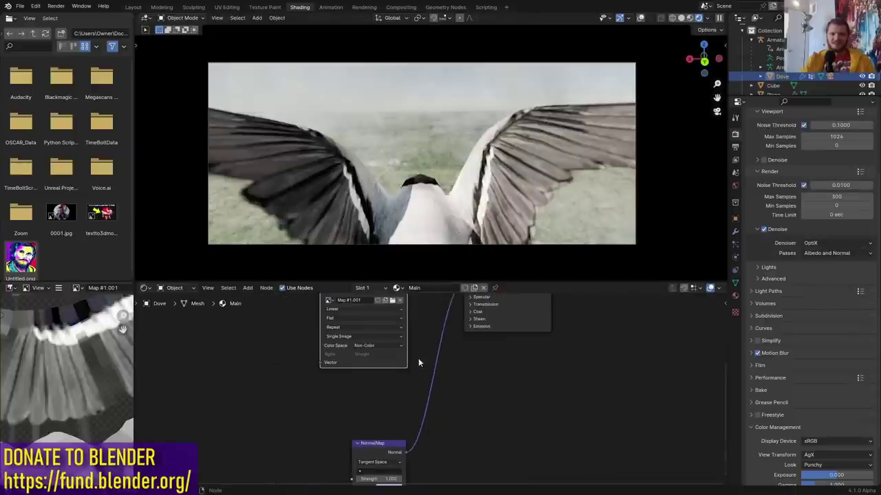
Step: Add a Bump node and connect its output to the shader's Normal input
drag(372, 446, 276, 362)
key(Home)
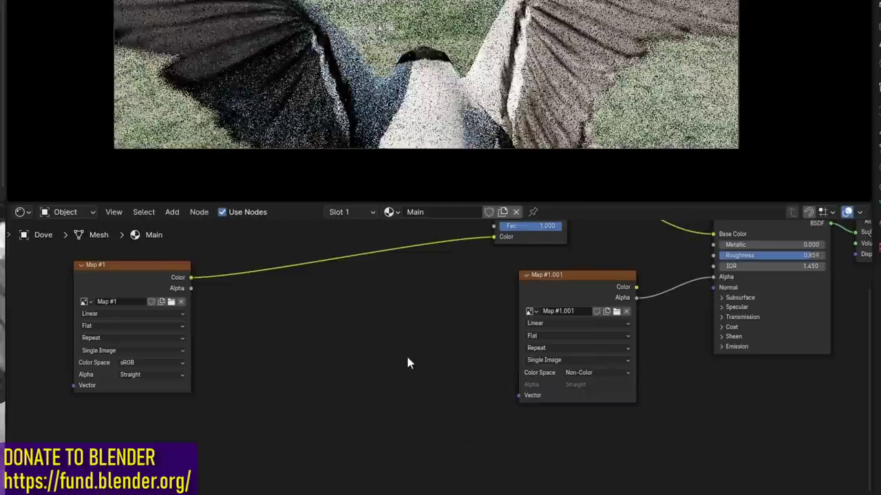
key(shift+a)
text(bump)
key(Return)
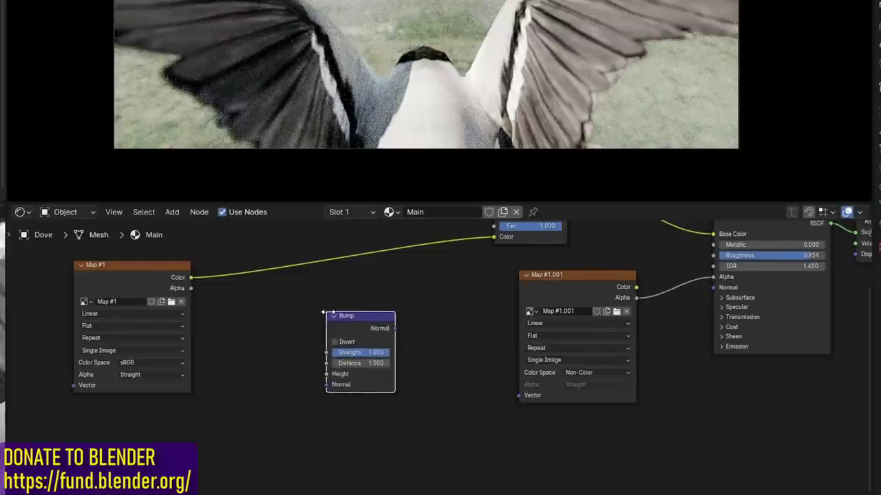
scroll(144, 273, up, 2)
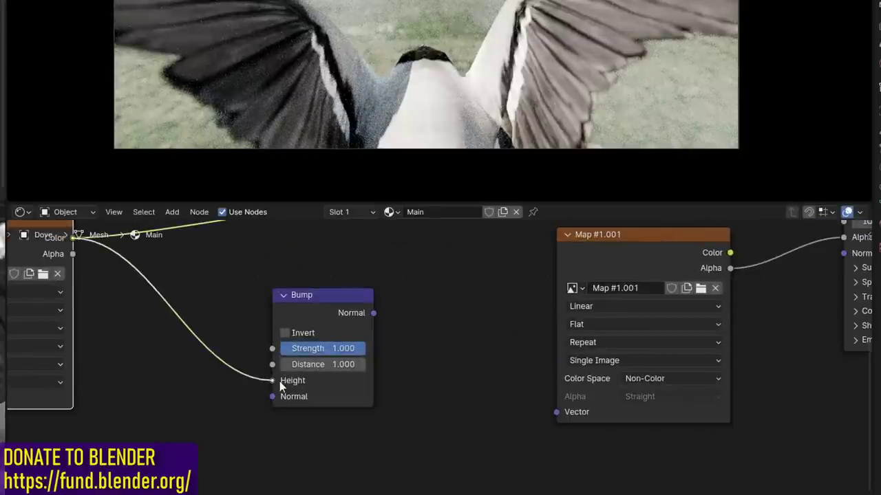
scroll(356, 358, down, 2)
drag(752, 296, 736, 282)
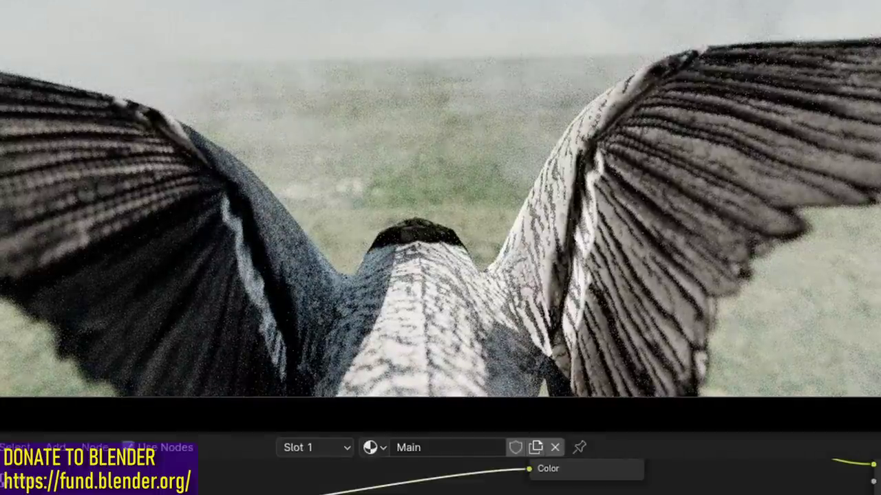
Step: Set the Bump Distance to 0.2 and Strength to 0.25
double_click(439, 413)
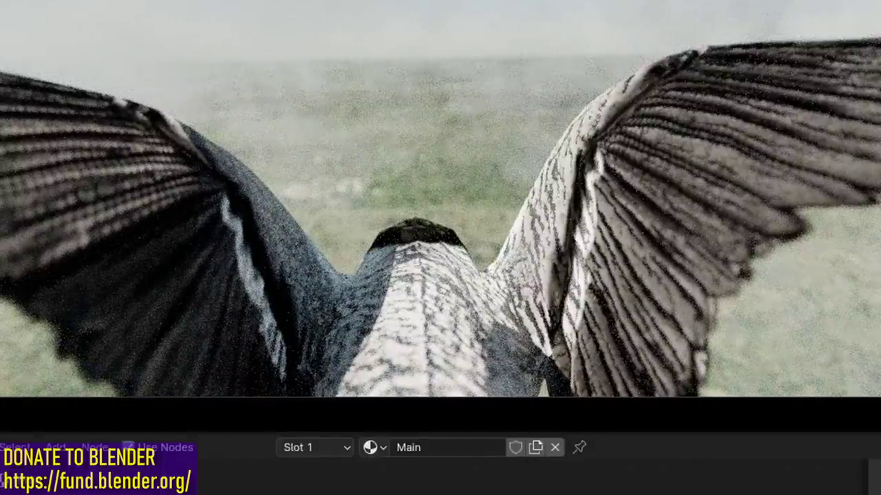
text(.2)
key(Return)
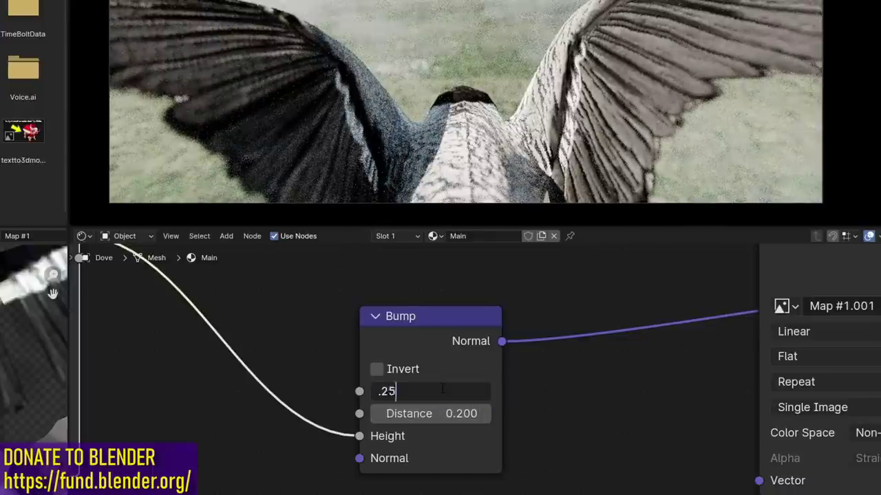
key(Return)
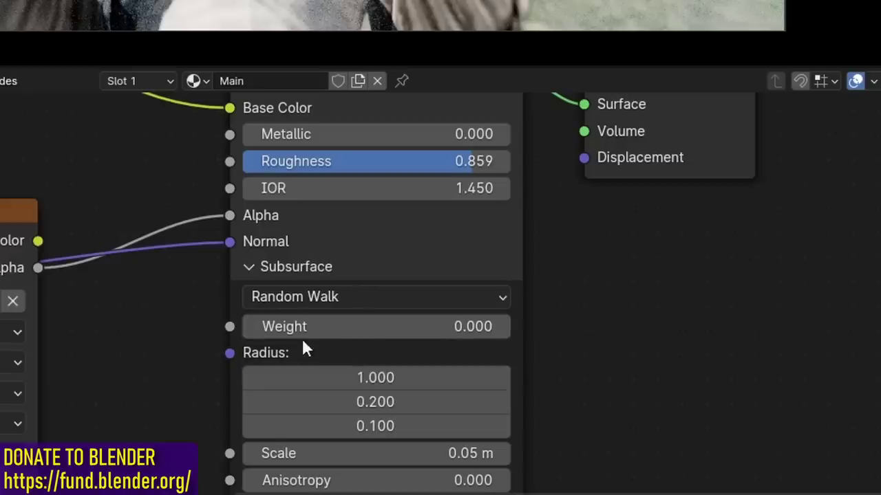
Step: Set Subsurface Weight to 0.782 and Radius to 0.2, 0.1, 0.1, then save PatreonBird.blend
drag(307, 335, 468, 330)
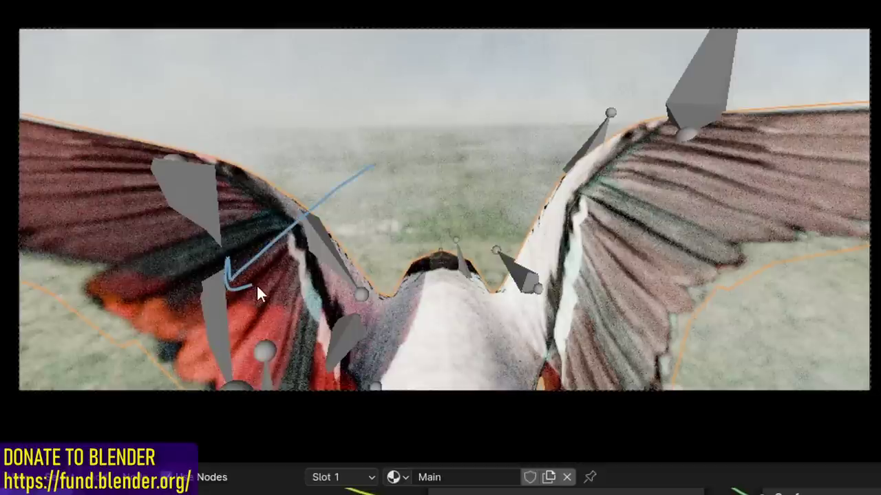
key(shift+alt+z)
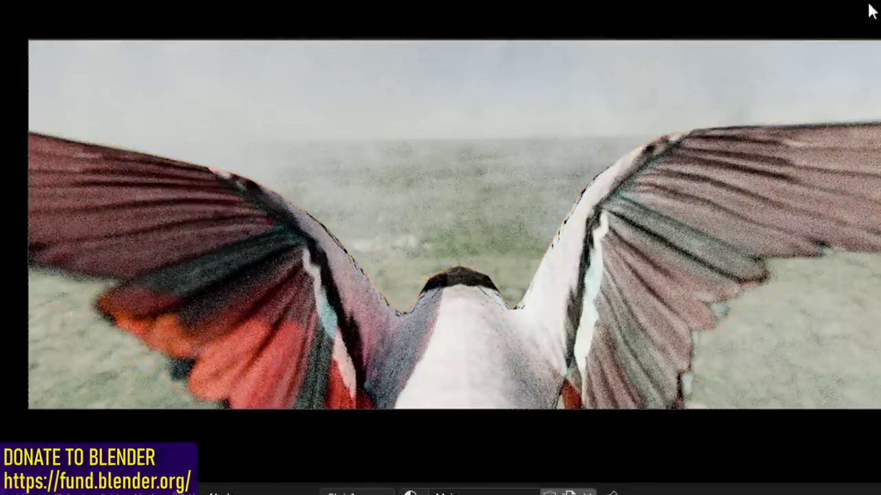
scroll(406, 241, up, 2)
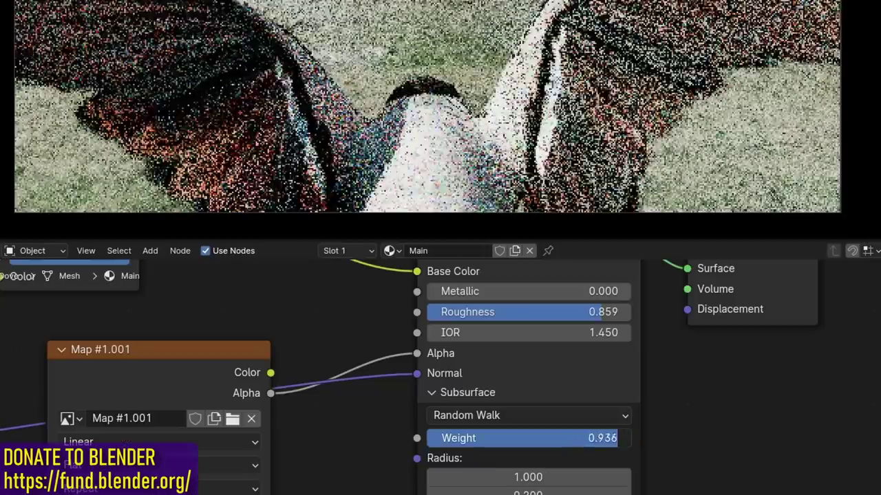
drag(617, 439, 448, 438)
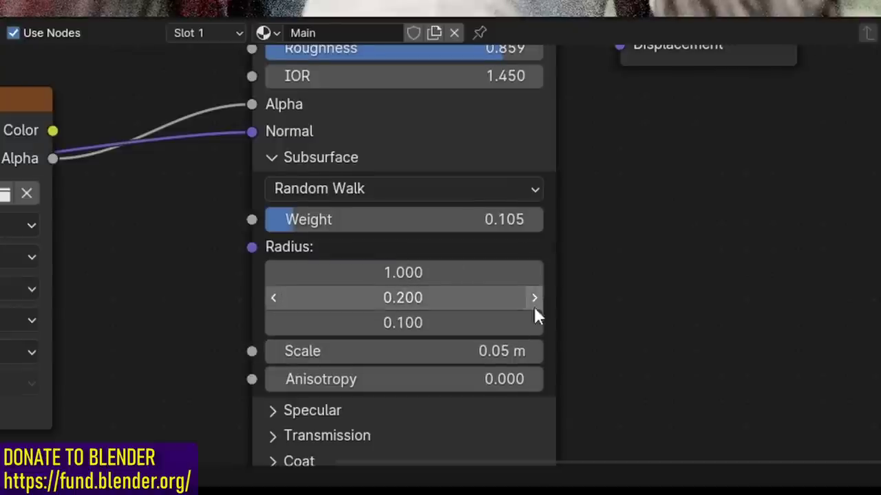
middle_drag(535, 314, 469, 326)
click(358, 297)
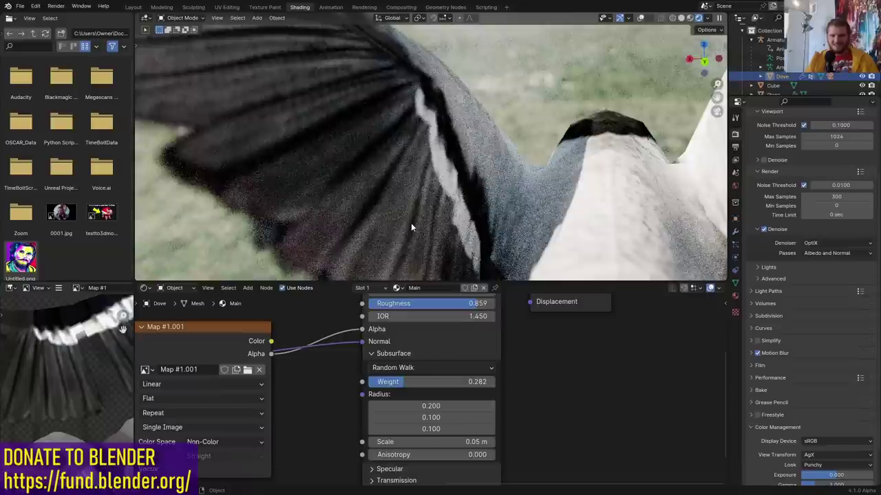
scroll(426, 217, down, 3)
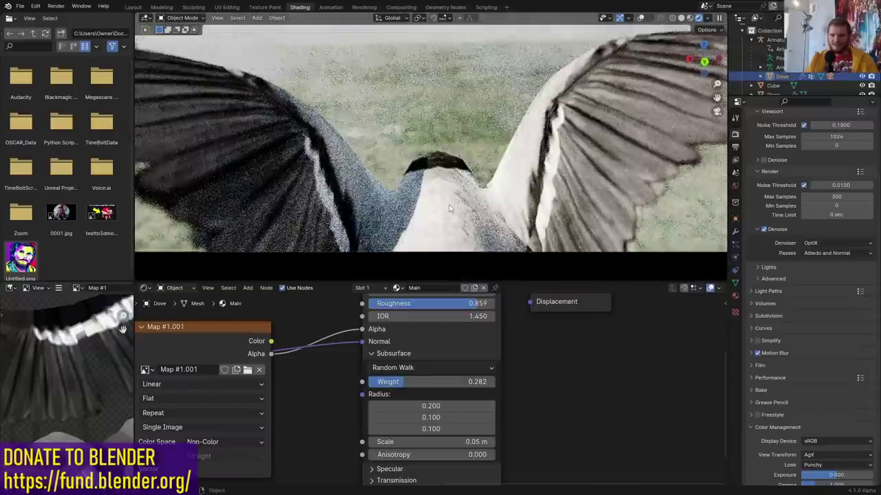
drag(420, 384, 427, 384)
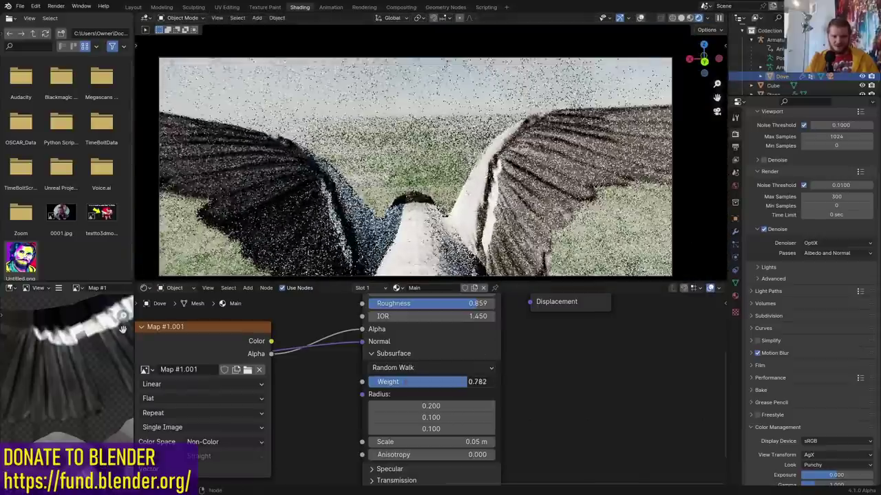
key(ctrl+s)
Step: Set the Specular IOR Level to 0.5 and give the Specular Tint a pale blue
click(392, 468)
middle_drag(291, 359, 315, 220)
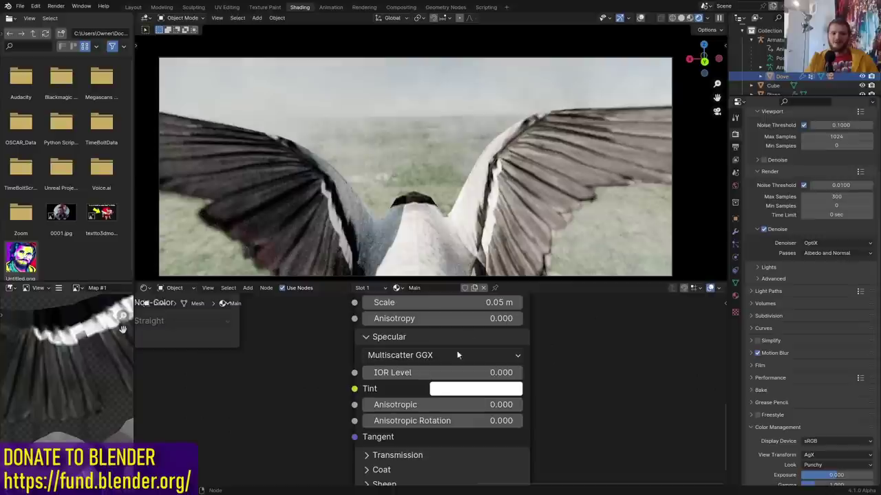
scroll(458, 355, down, 4)
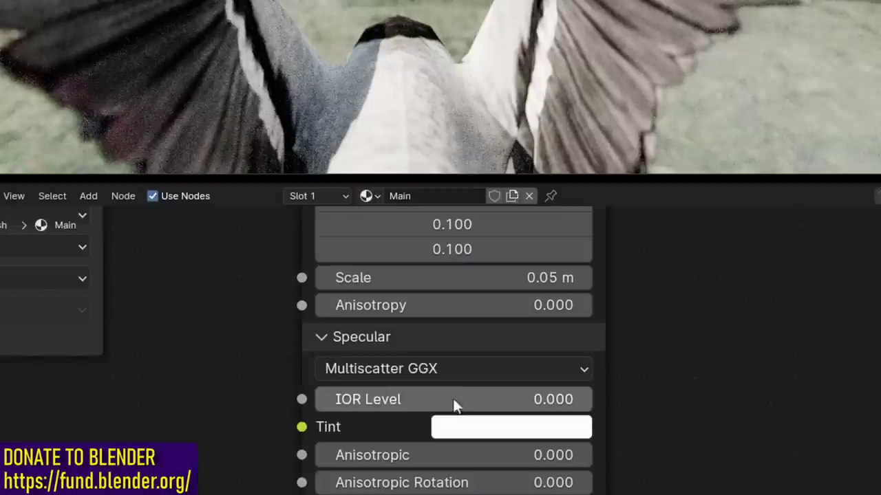
drag(407, 404, 314, 403)
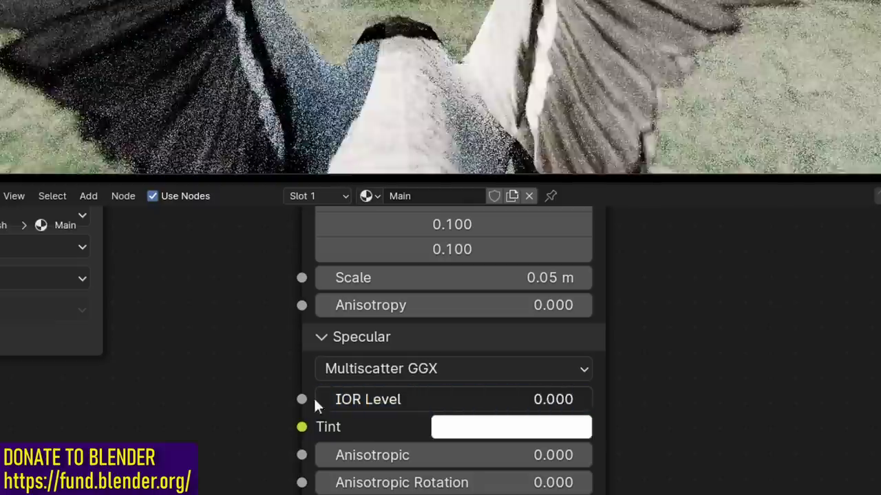
double_click(369, 401)
text(.5)
key(Return)
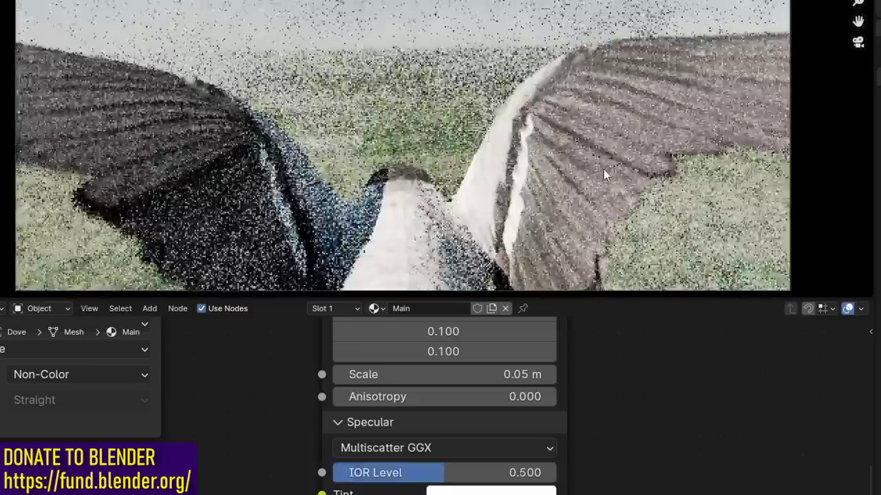
click(490, 492)
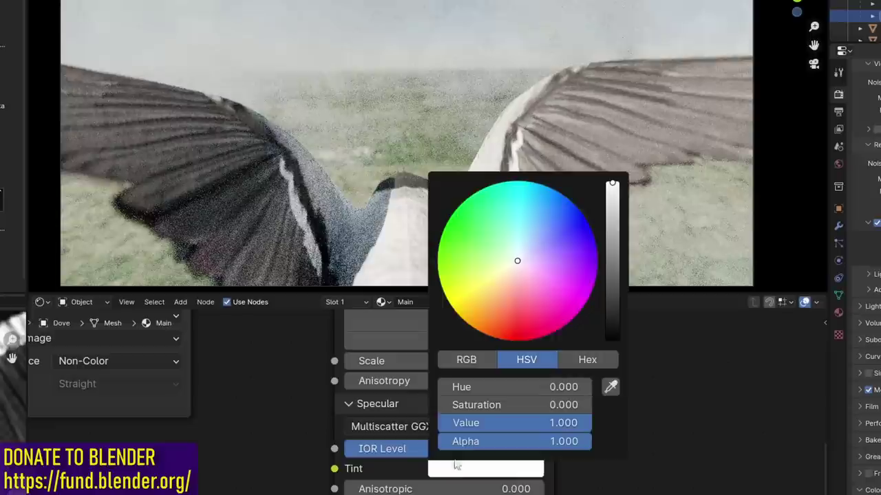
drag(520, 261, 523, 245)
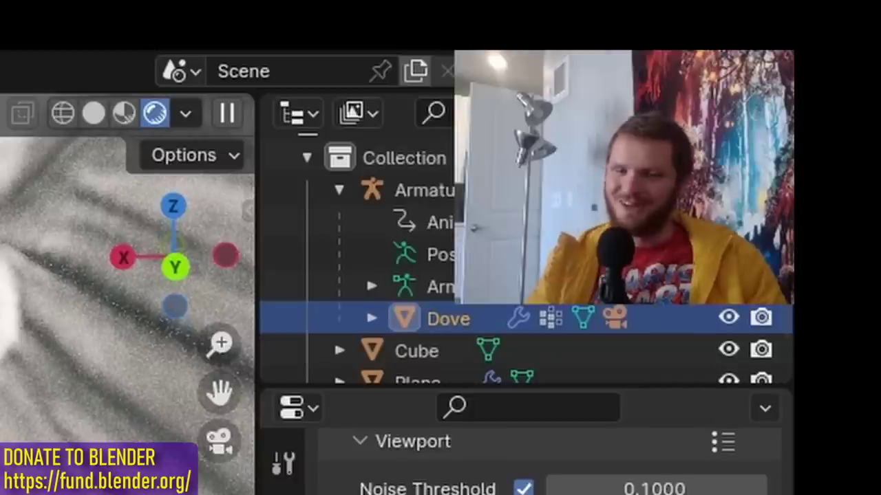
Step: Draw an annotation arrow on the dove, then set the Sky Texture Sun Size to 5°
drag(644, 212, 541, 241)
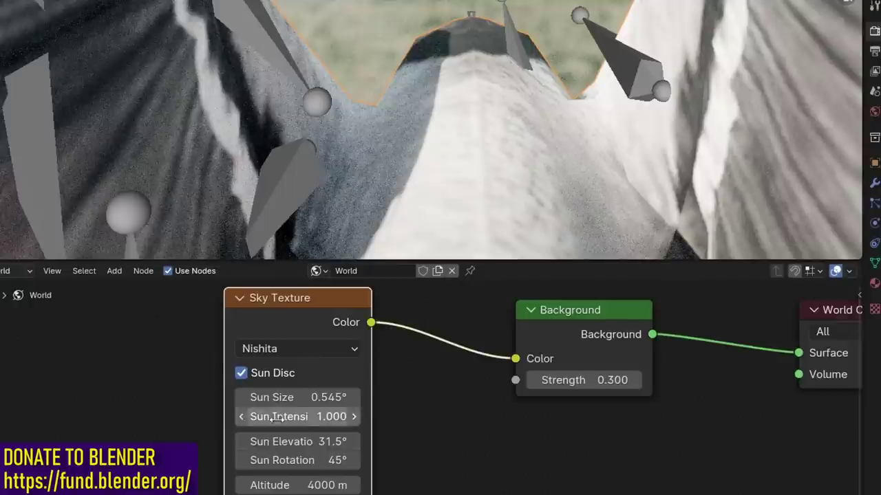
scroll(413, 385, up, 3)
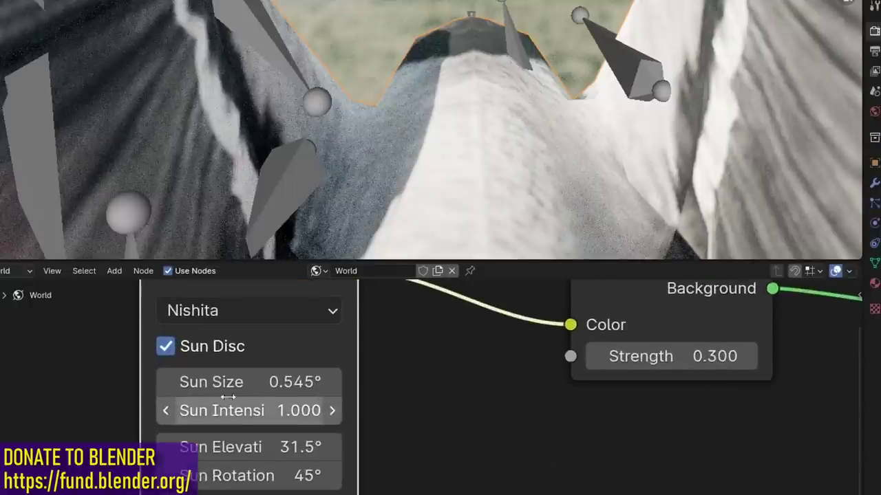
middle_drag(226, 381, 295, 441)
double_click(295, 440)
text(5)
key(Return)
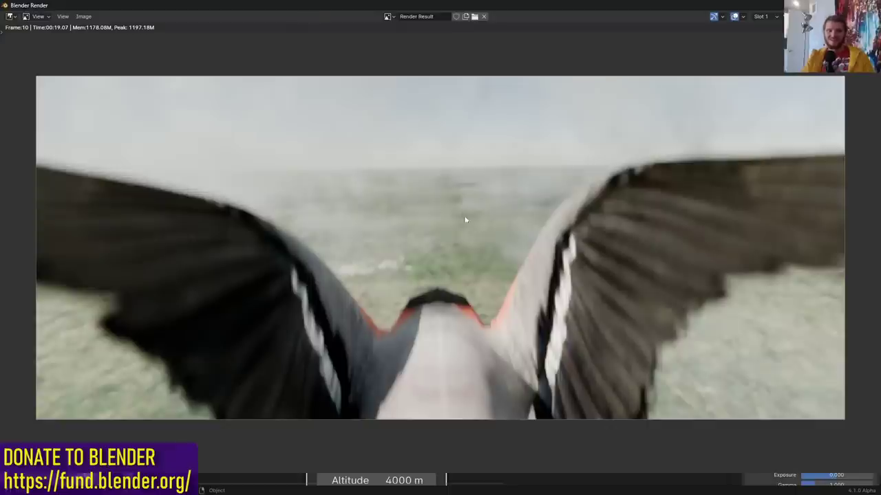
Step: Switch between render Slot 1 and Slot 2 to compare the two renders
key(j)
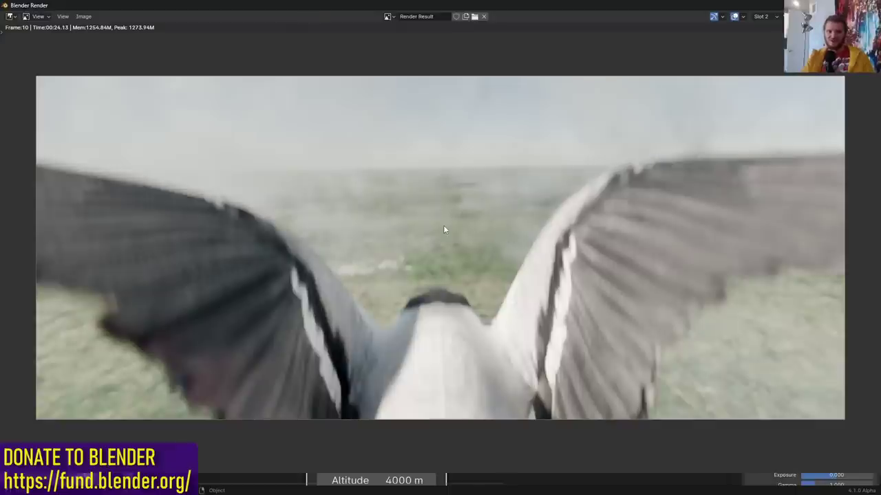
key(j)
key(j)
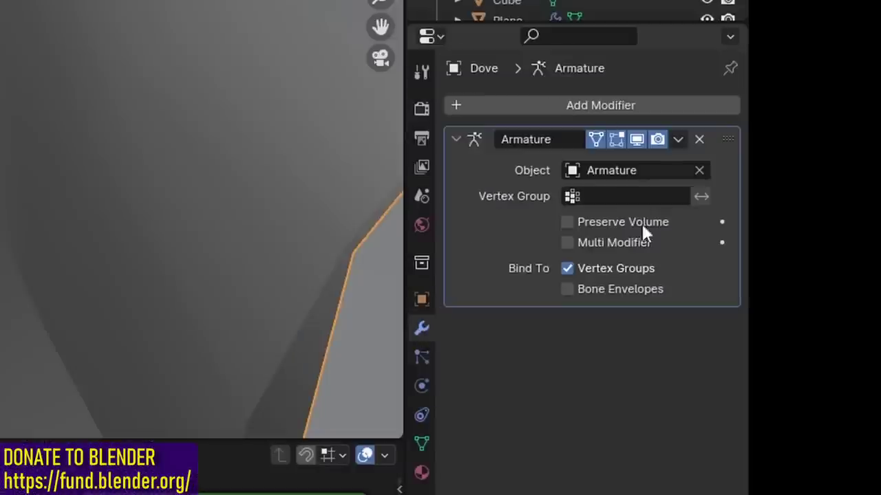
Step: Add a Subdivision Surface modifier to the Dove by searching 'sub' in Add Modifier
click(585, 107)
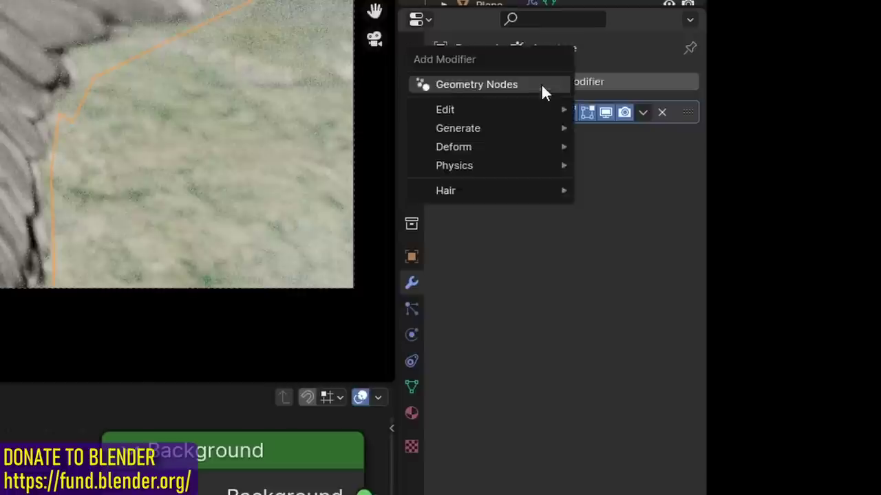
text(sub)
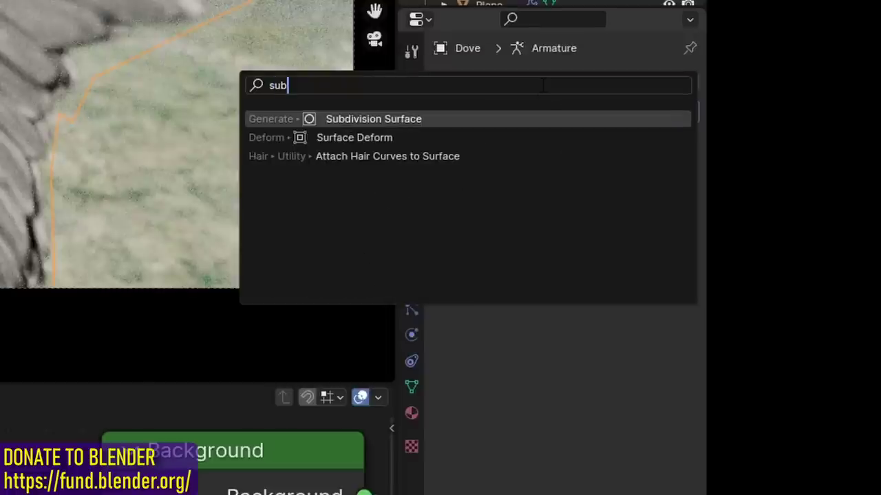
key(Return)
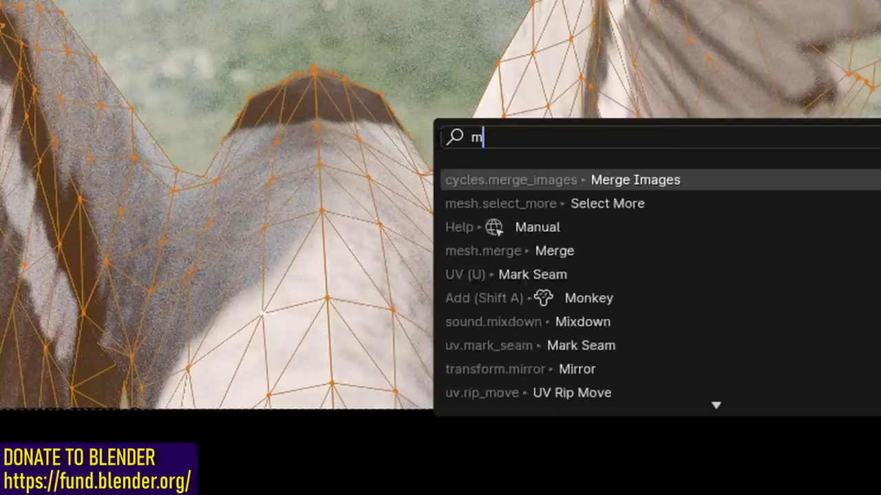
Step: Merge by Distance to remove 1075 duplicate vertices, then toggle Subdivision viewport display off and on
click(606, 177)
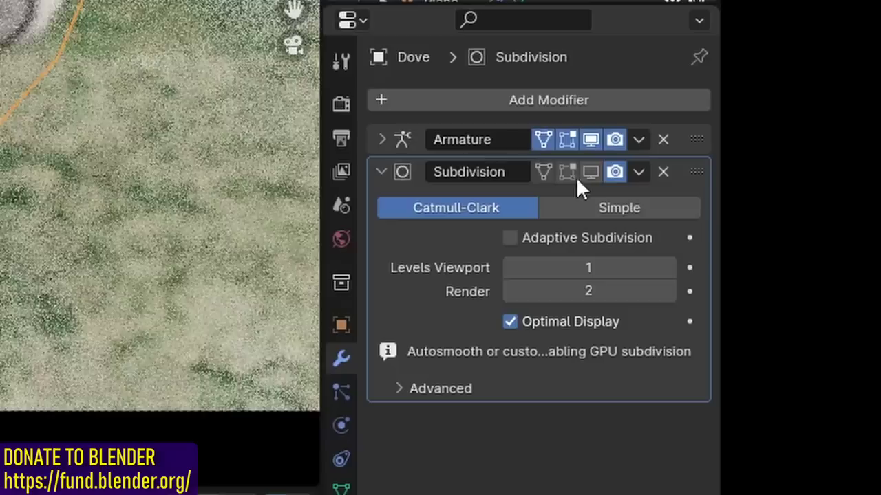
click(592, 173)
click(590, 172)
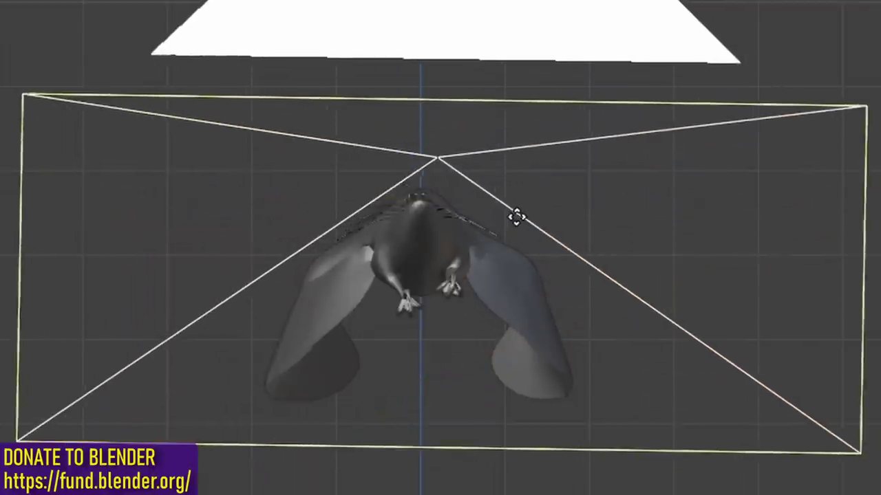
Step: Parent the camera to a single vertex on the Dove's body using Make Vertex Parent
click(503, 218)
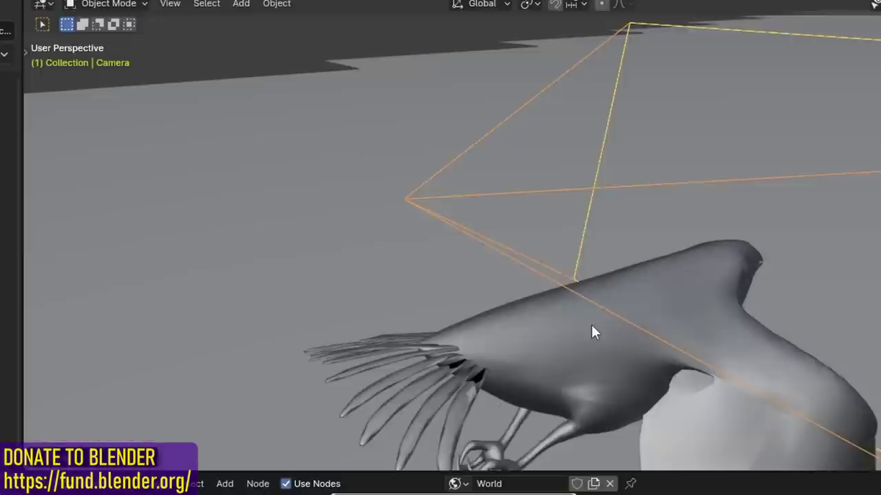
click(591, 324)
key(Tab)
scroll(543, 305, up, 4)
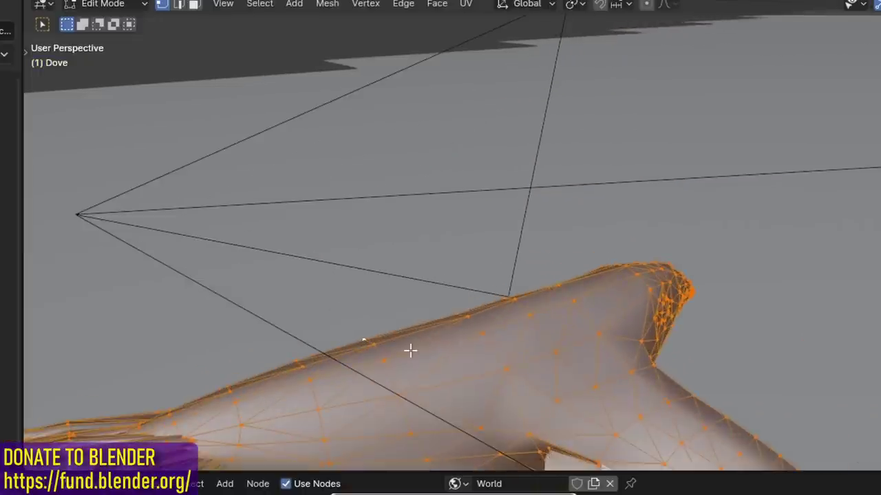
key(alt+a)
middle_drag(389, 358, 179, 221)
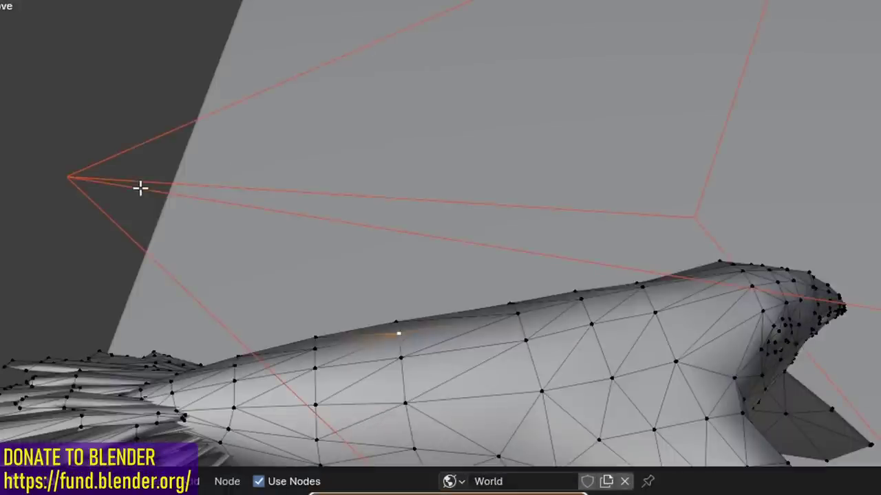
key(ctrl+p)
click(140, 188)
key(Tab)
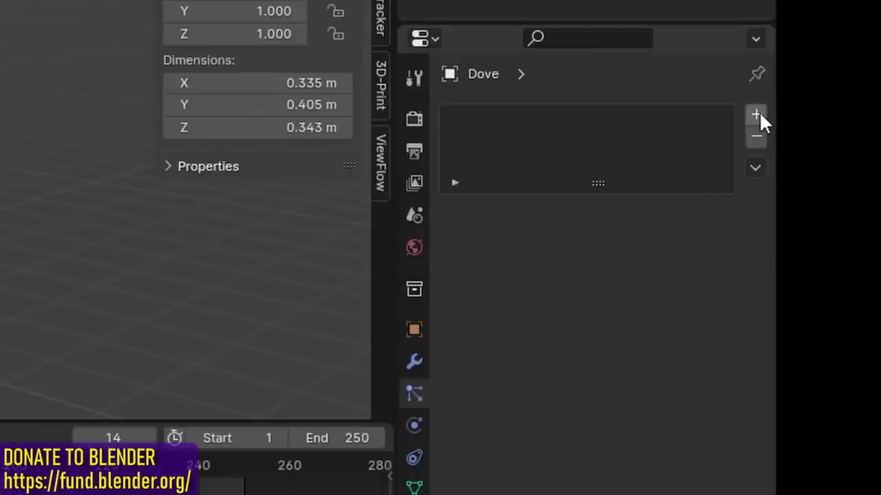
Step: Add a Hair particle system to the Dove and maximise the 3D view to inspect it
click(756, 116)
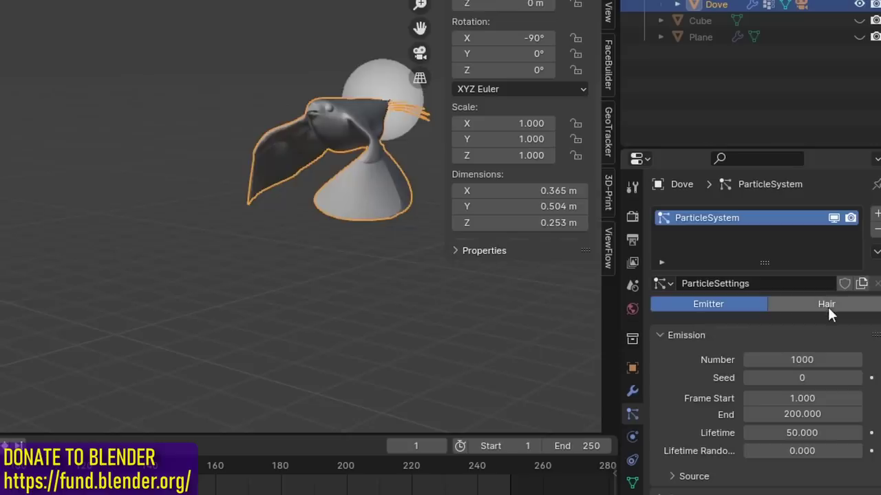
click(827, 304)
middle_drag(179, 159, 157, 181)
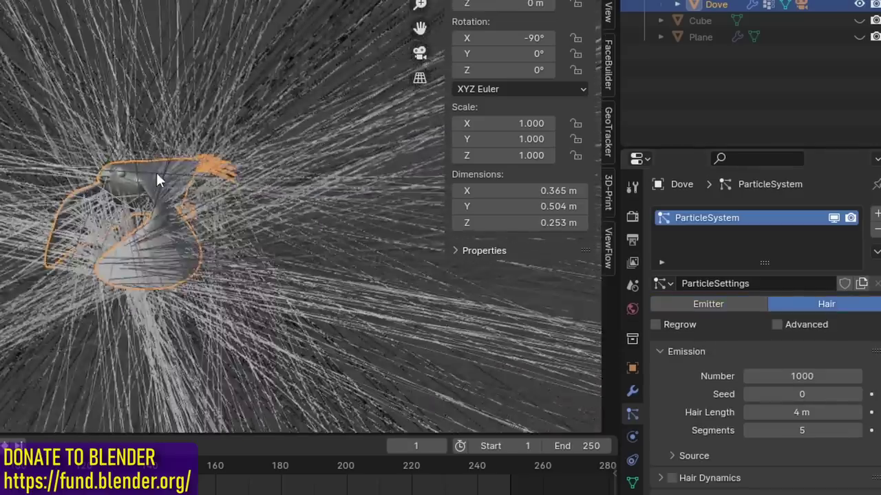
key(ctrl+space)
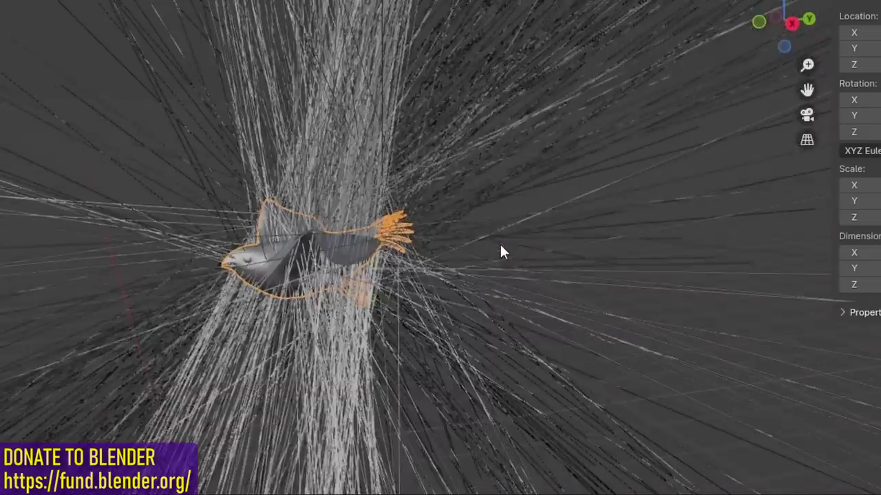
key(ctrl+space)
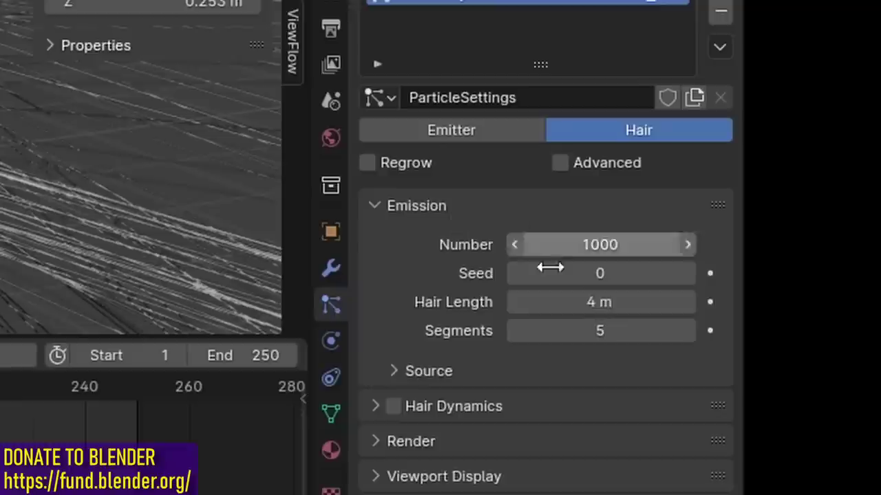
Step: Shorten the Hair Length to 0.01 m and set the hair count to 40
click(514, 302)
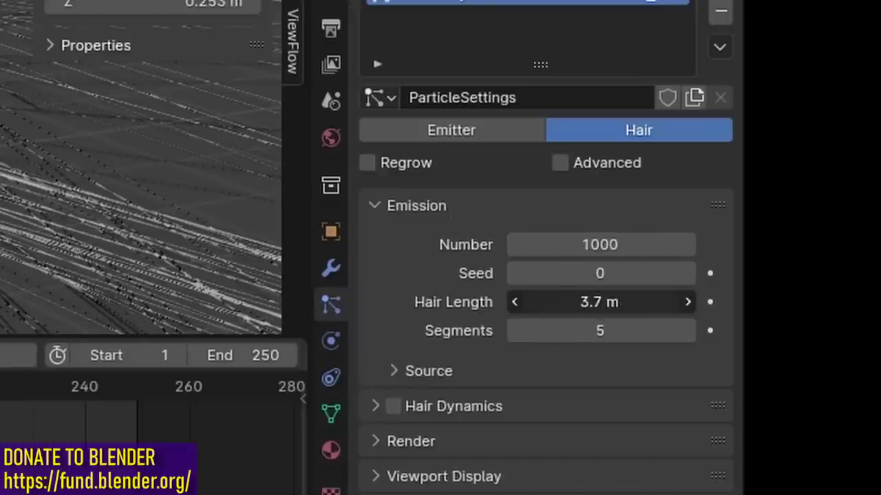
drag(600, 302, 537, 302)
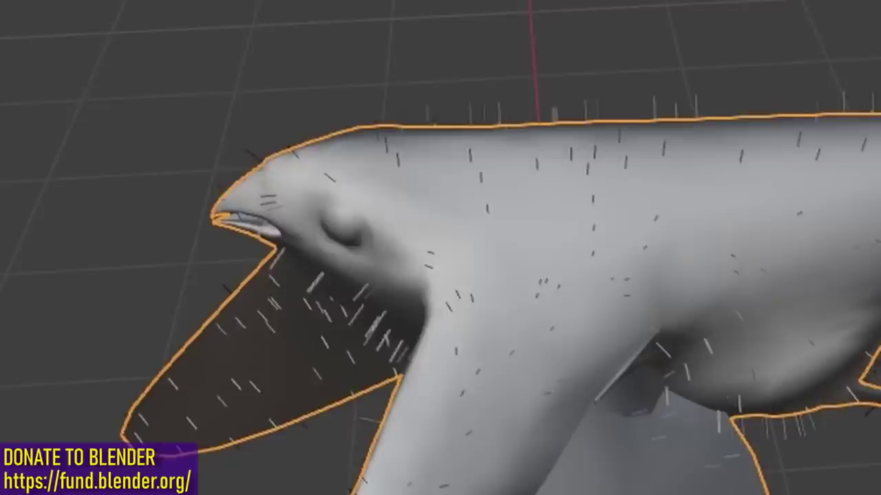
key(Return)
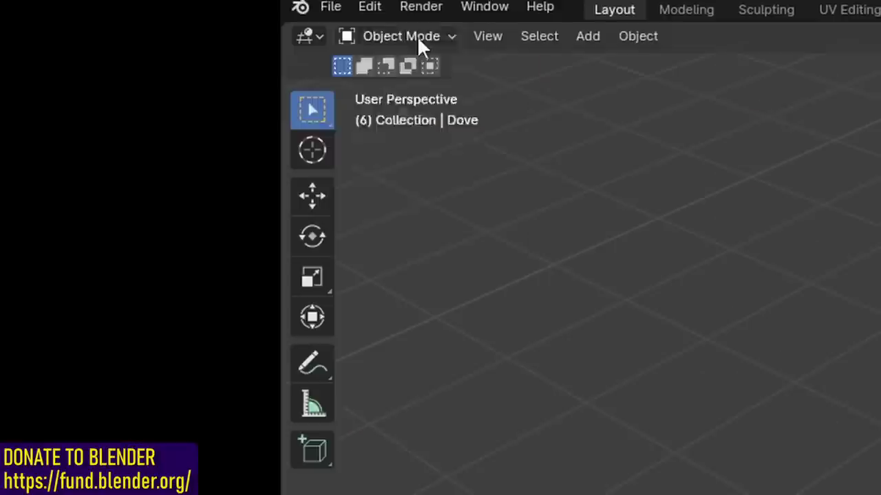
Step: Switch the dove to Particle Edit mode and try the Cut brush around the head
click(417, 36)
click(416, 211)
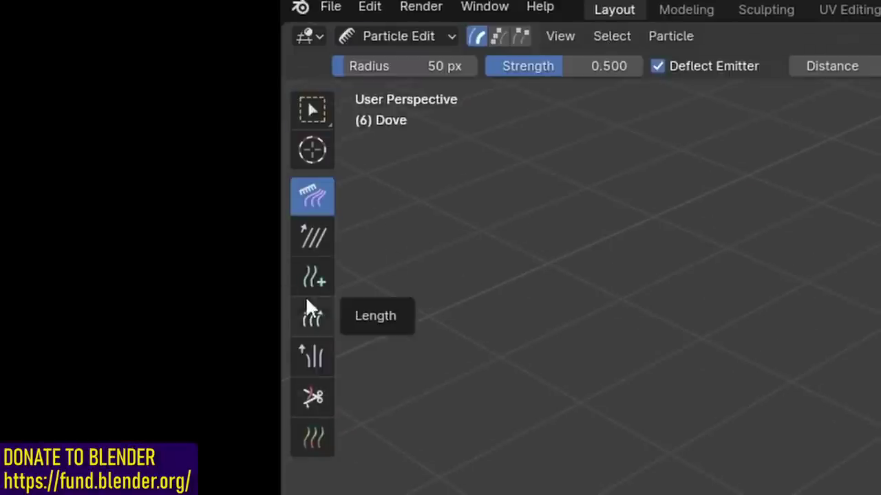
click(314, 395)
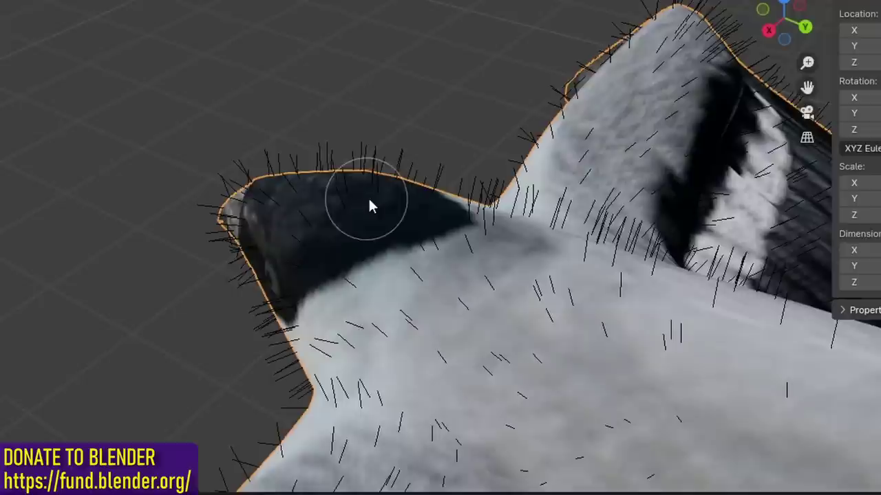
middle_drag(369, 206, 399, 222)
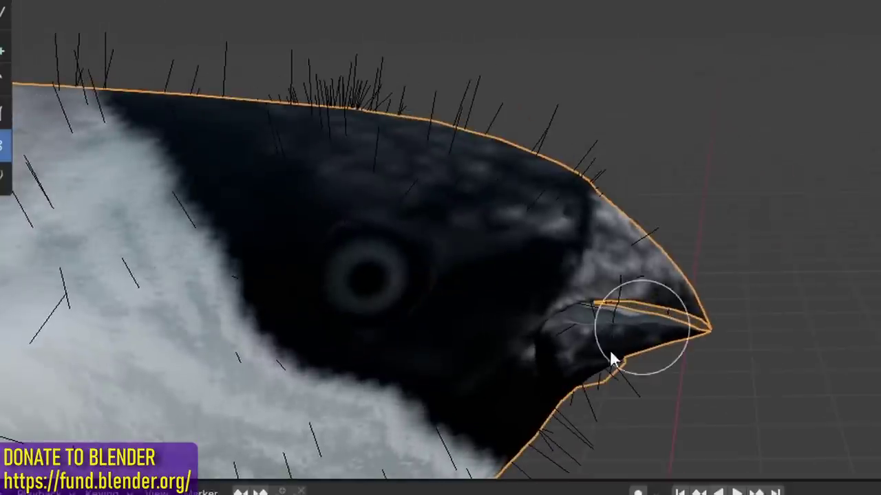
middle_drag(649, 272, 606, 282)
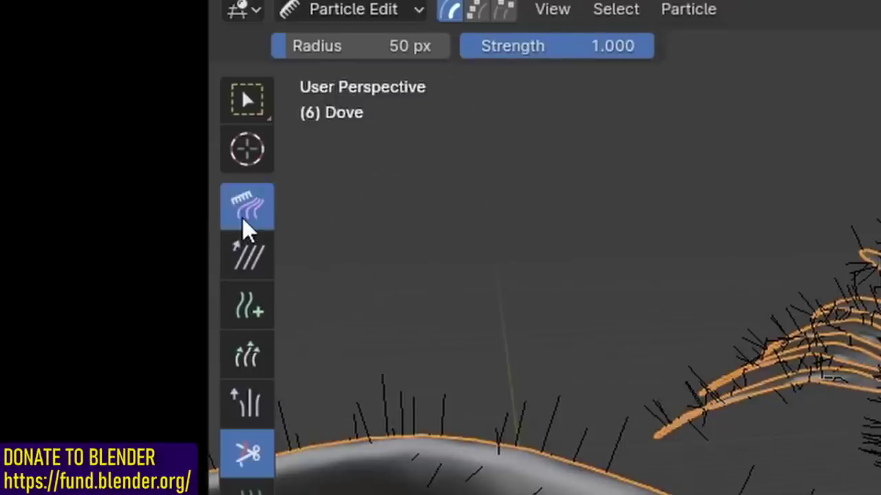
Step: Comb the hairs flat along the body and tail with the Comb brush
click(242, 219)
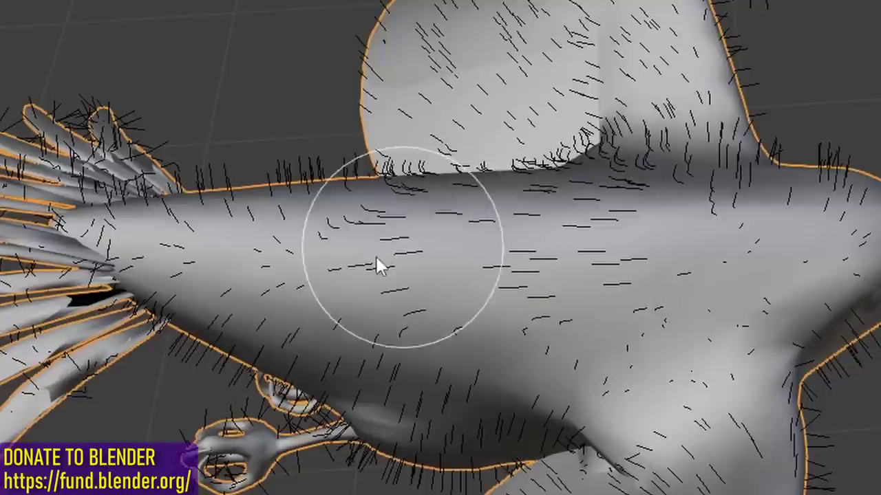
mouse_move(376, 258)
mouse_down()
mouse_move(448, 216)
mouse_move(282, 231)
mouse_move(491, 102)
mouse_up()
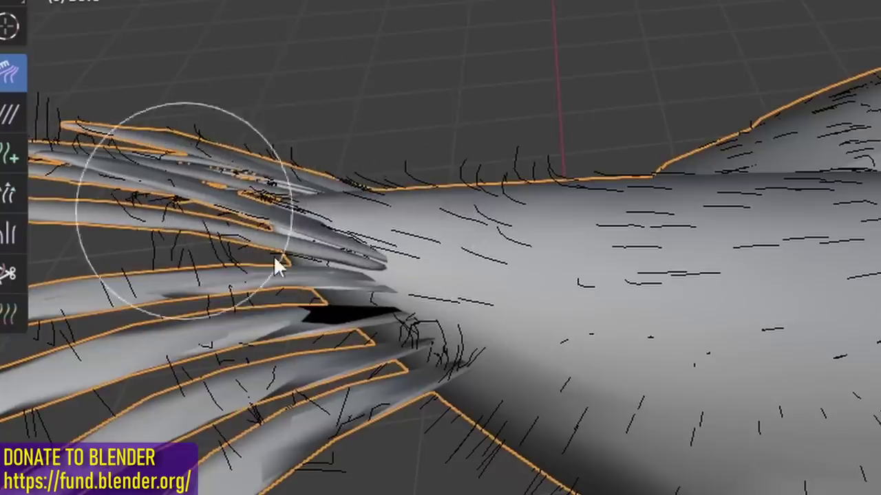
middle_drag(712, 444, 749, 291)
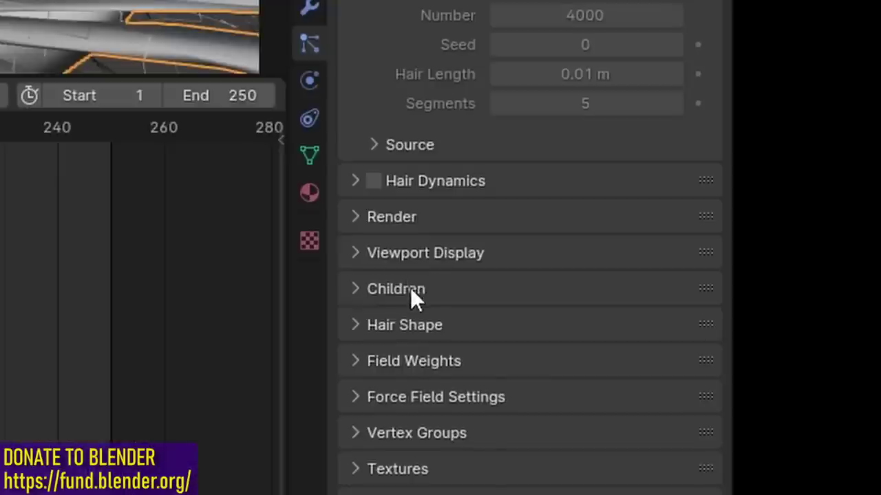
Step: Set Children to Interpolated with Display Amount and Render Amount both at 100
click(412, 293)
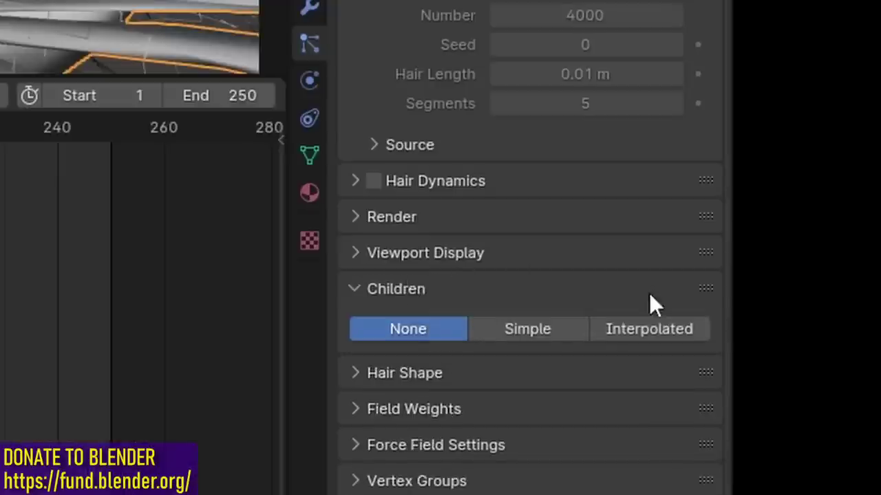
click(651, 329)
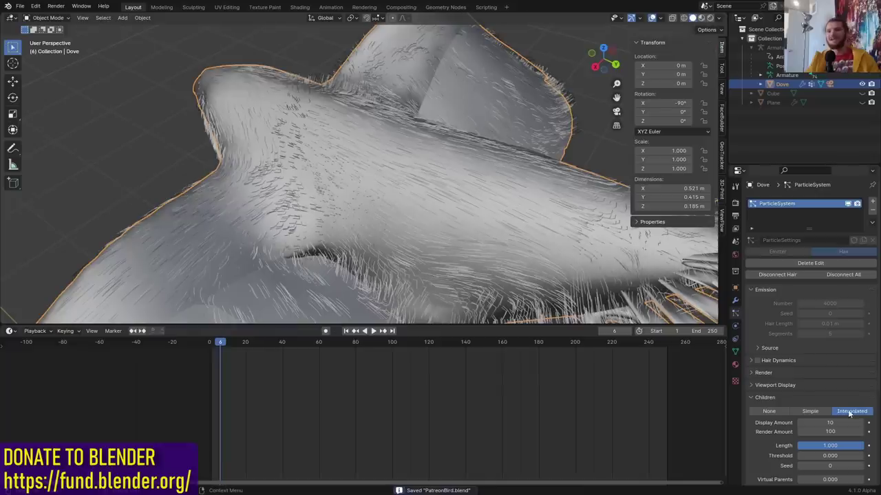
click(823, 421)
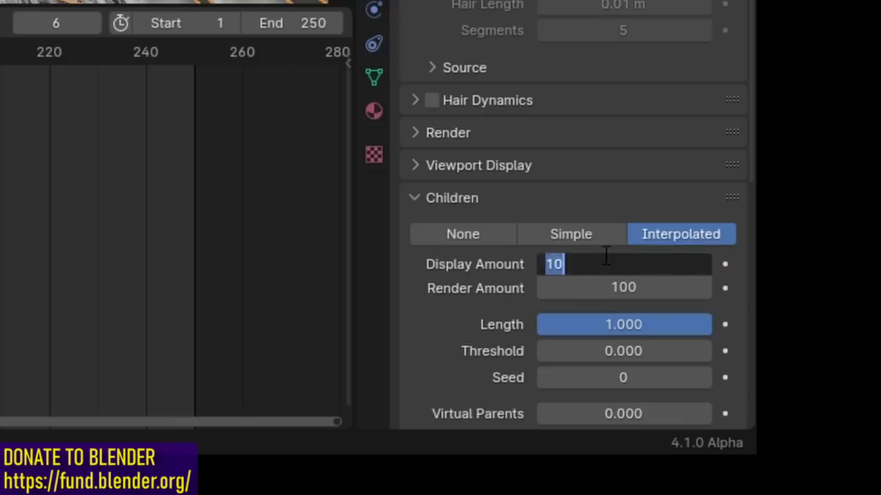
text(1)
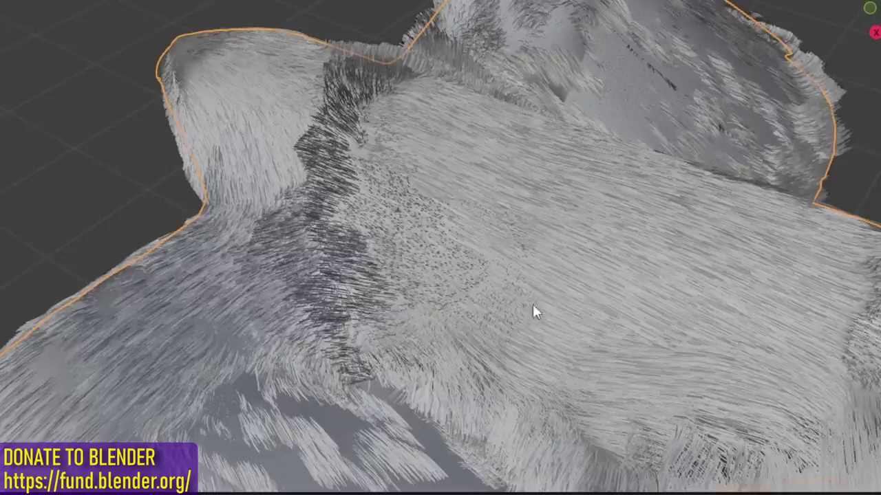
middle_drag(535, 310, 587, 230)
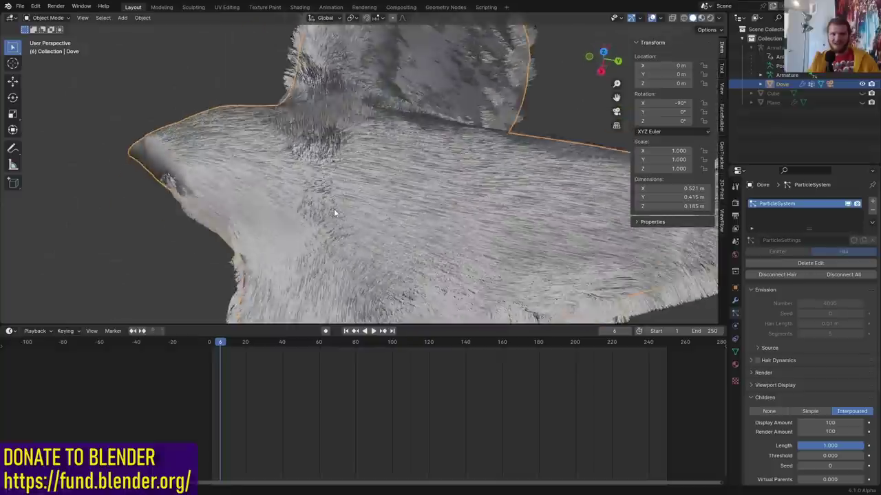
middle_drag(334, 208, 258, 195)
scroll(425, 124, down, 5)
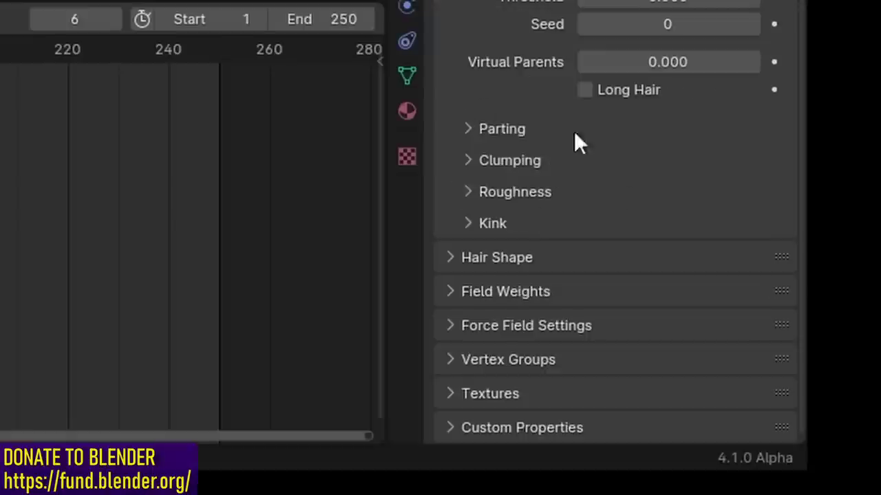
Step: Raise the child hairs' Uniform roughness to about 0.206 and add slight Clump
click(515, 193)
scroll(585, 213, down, 4)
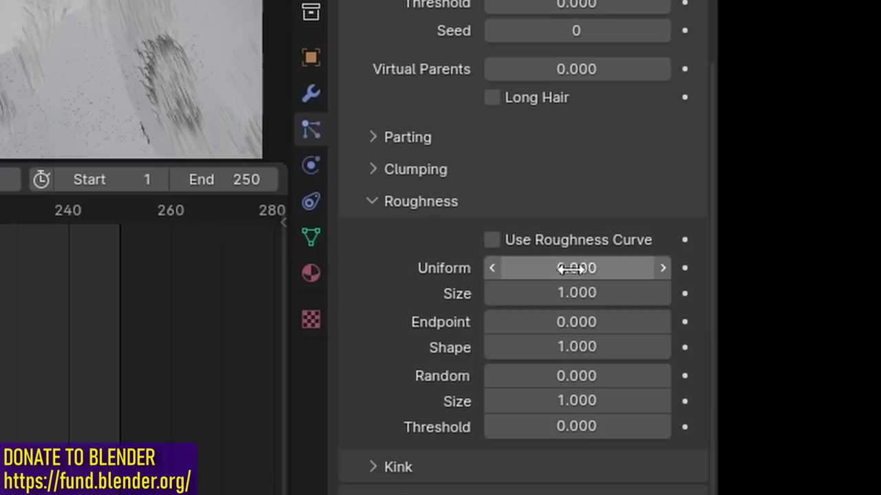
drag(664, 106, 664, 106)
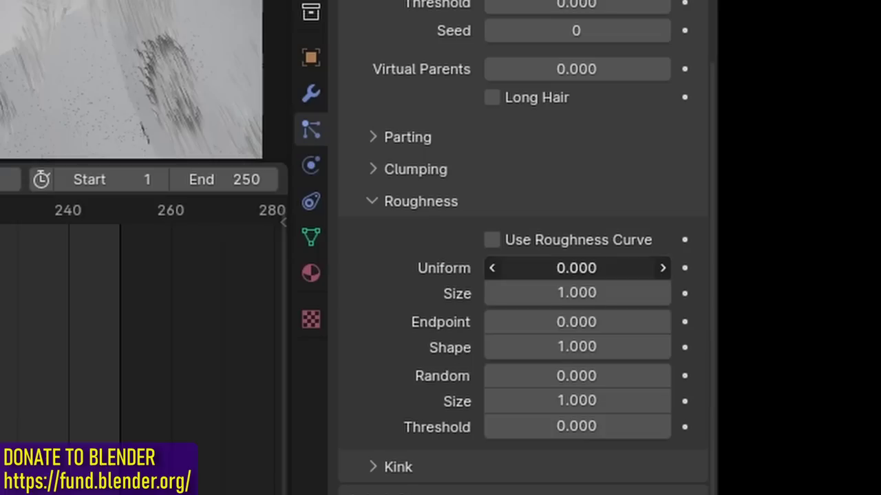
drag(577, 269, 598, 268)
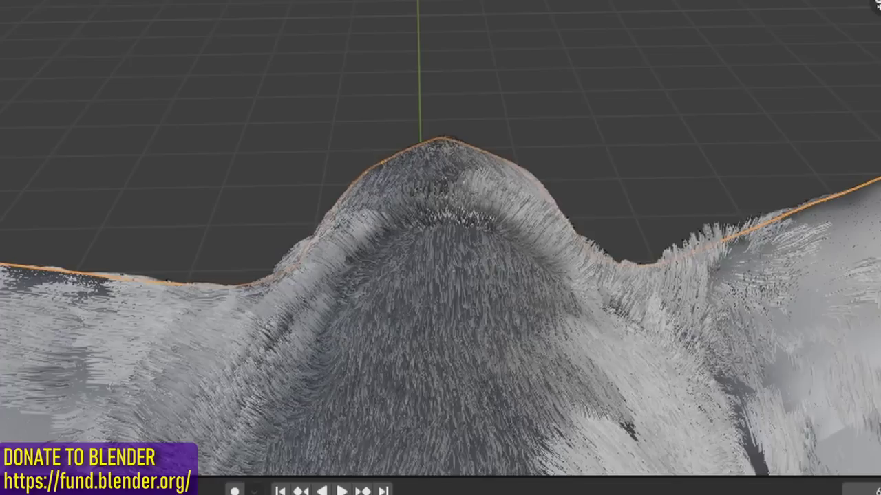
middle_drag(354, 314, 577, 362)
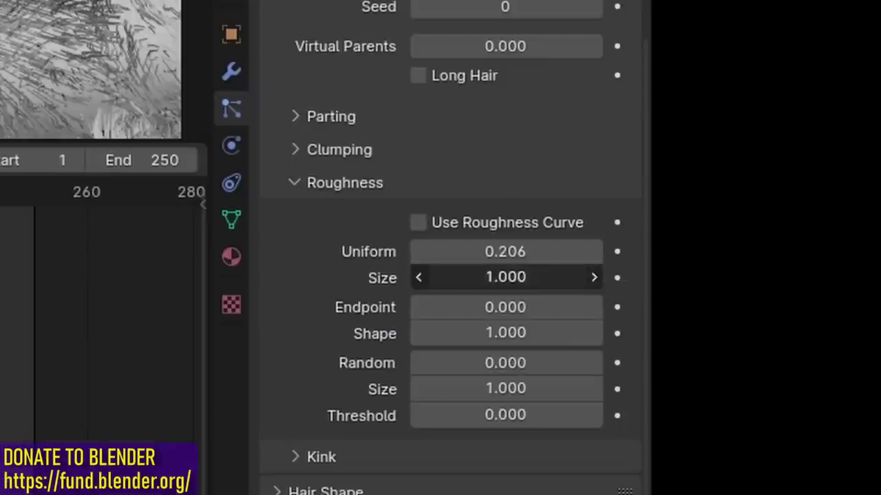
click(535, 277)
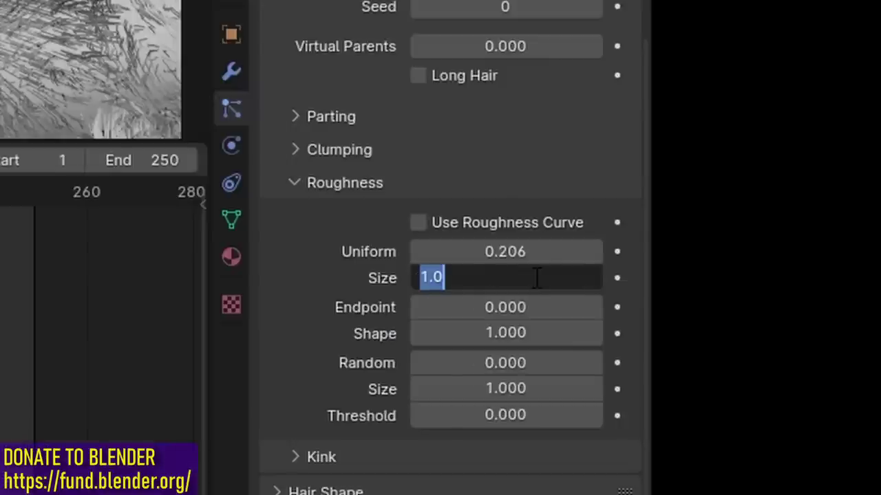
key(BackSpace)
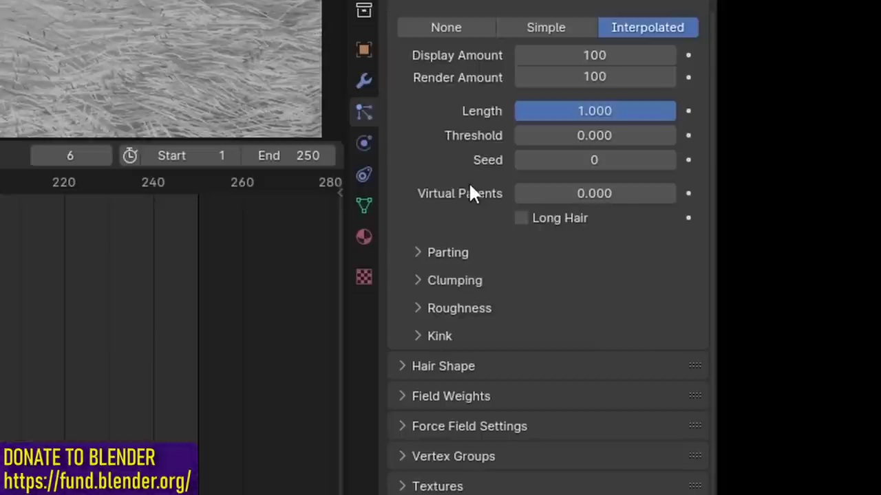
click(456, 281)
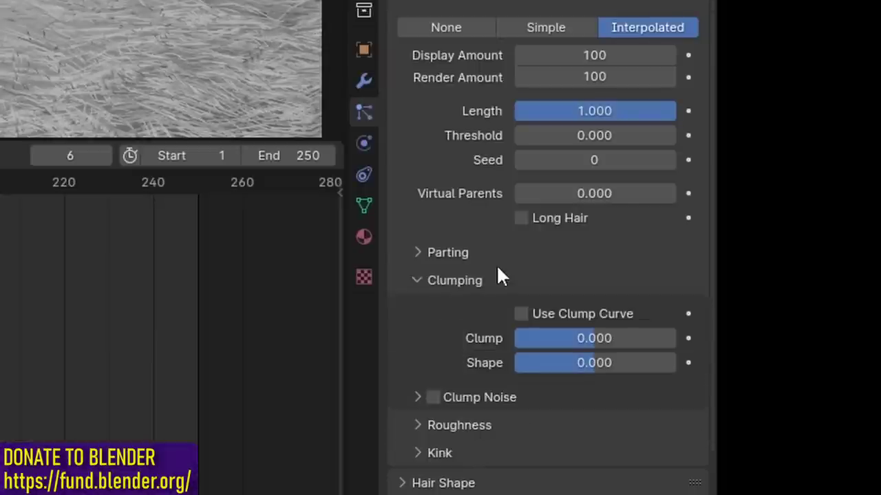
drag(598, 338, 604, 337)
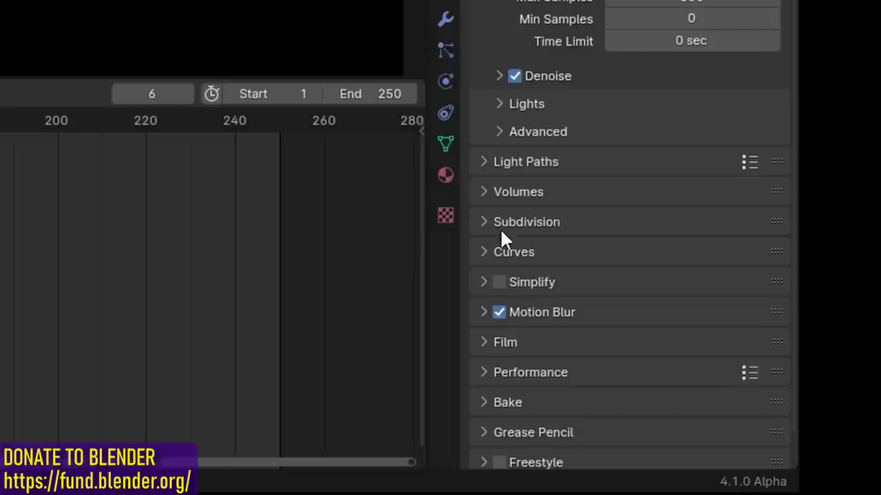
Step: Set Render Properties Curves > Viewport Display to Strip
click(507, 252)
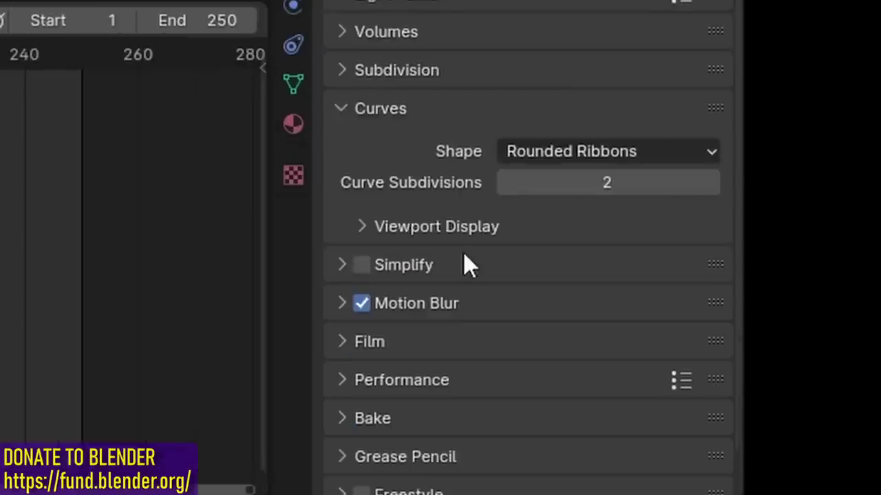
click(557, 344)
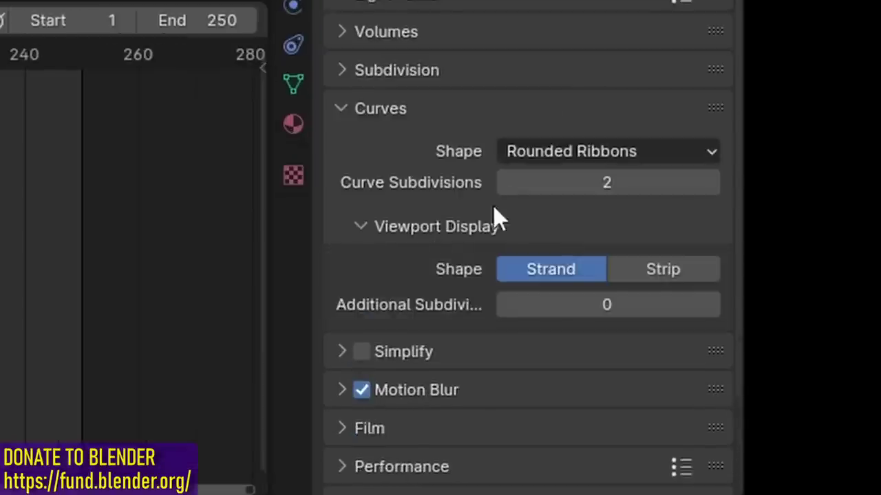
click(646, 271)
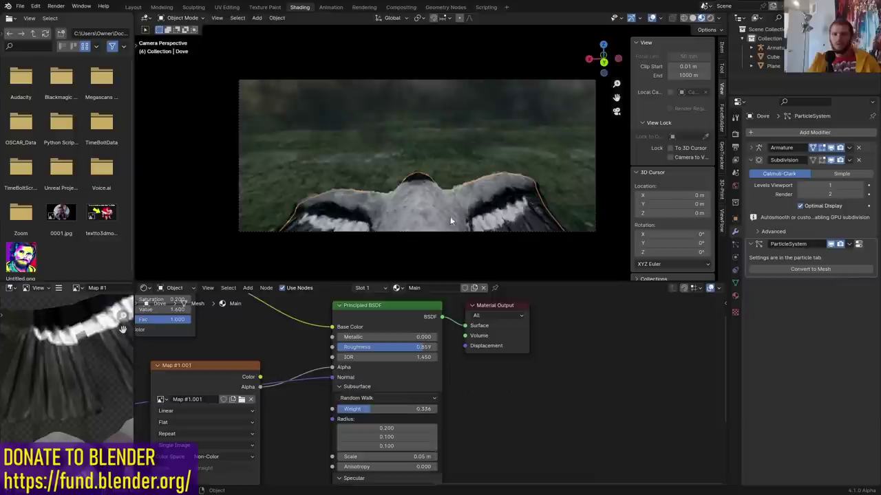
Step: Switch to rendered shading and add a Principled Hair BSDF node to the Dove material
click(709, 18)
mouse_move(482, 326)
mouse_down()
mouse_move(490, 347)
mouse_move(646, 337)
mouse_up()
middle_drag(645, 337, 460, 312)
key(shift+a)
text(princ)
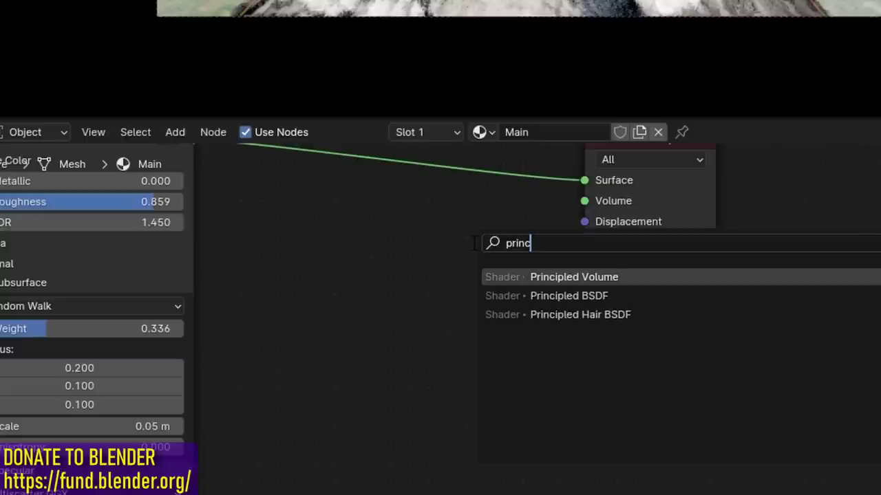
key(Down)
key(Down)
key(Return)
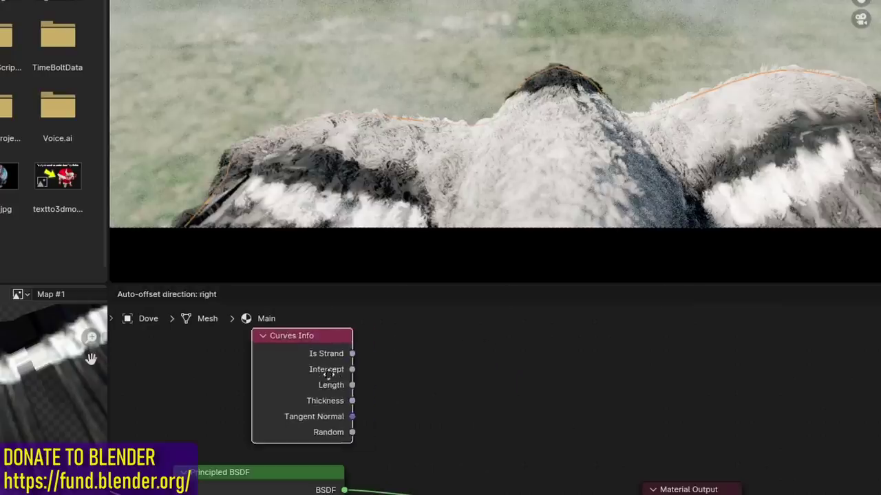
Step: Add a Curves Info node and preview its Is Strand, Intercept, Length and other outputs
click(311, 379)
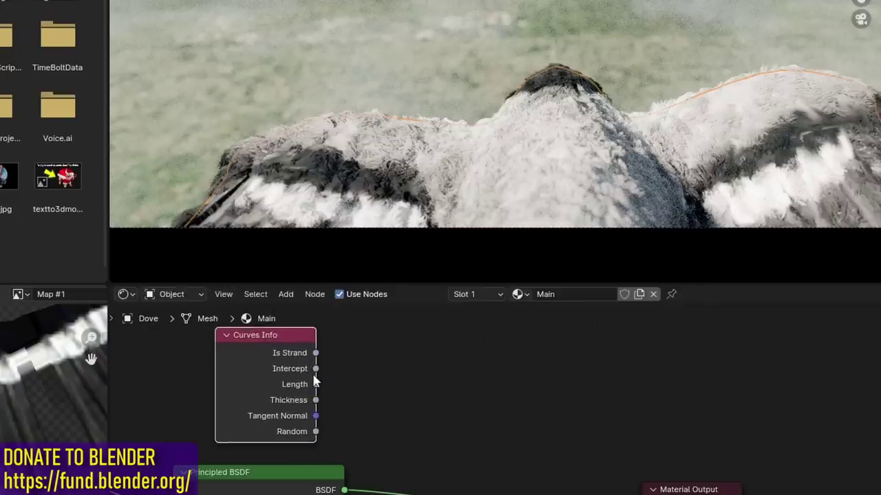
middle_drag(301, 375, 346, 382)
ctrl+shift+click(346, 379)
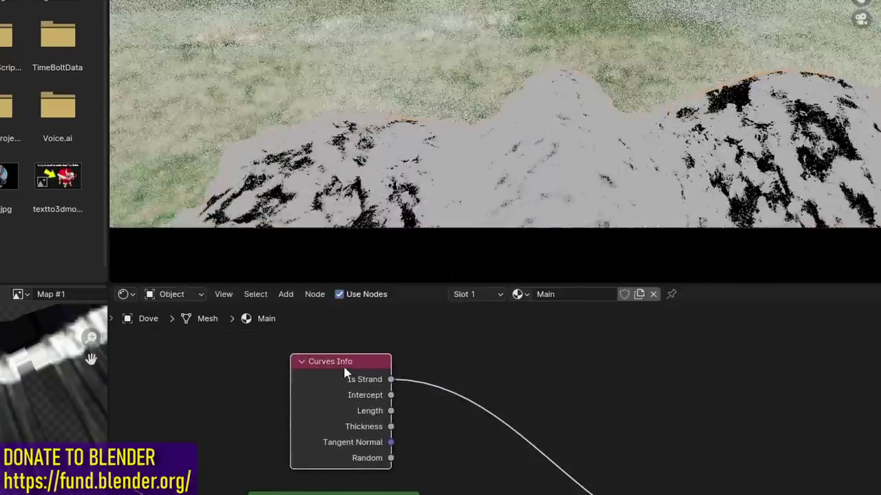
mouse_move(664, 151)
middle_down()
mouse_move(502, 122)
mouse_move(678, 147)
middle_up()
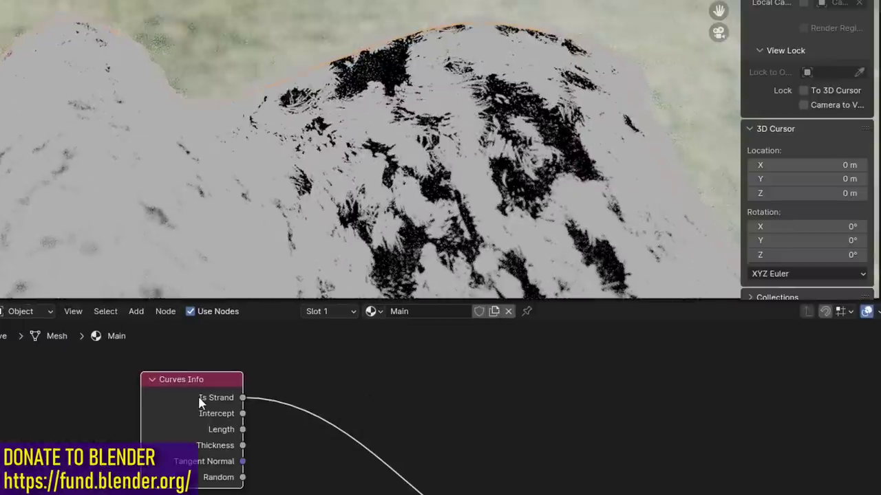
ctrl+shift+click(199, 398)
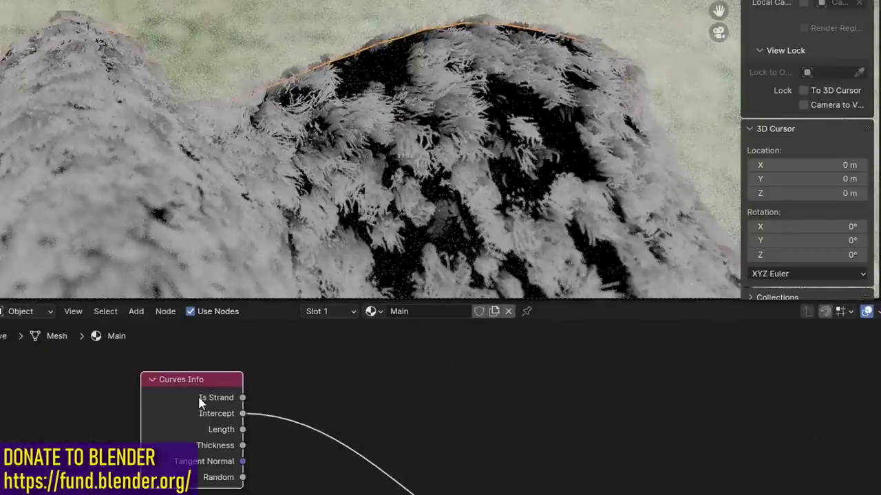
ctrl+shift+click(199, 399)
ctrl+shift+click(198, 398)
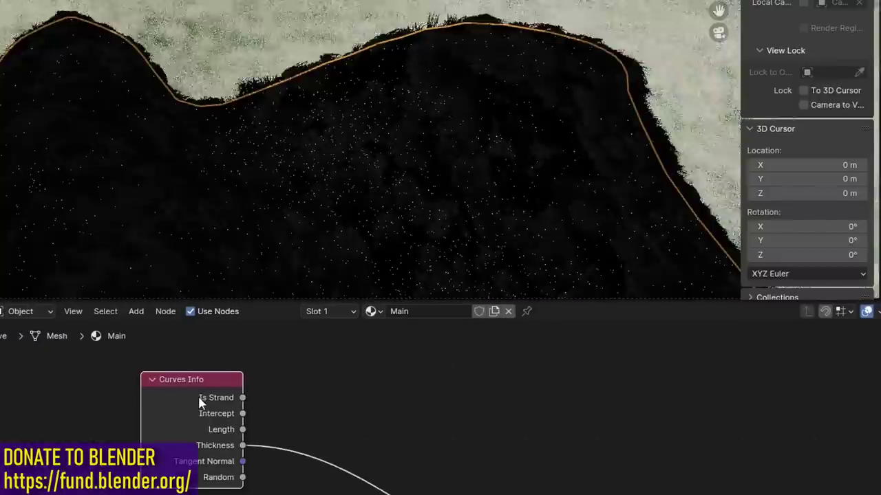
ctrl+shift+click(198, 399)
ctrl+shift+click(199, 399)
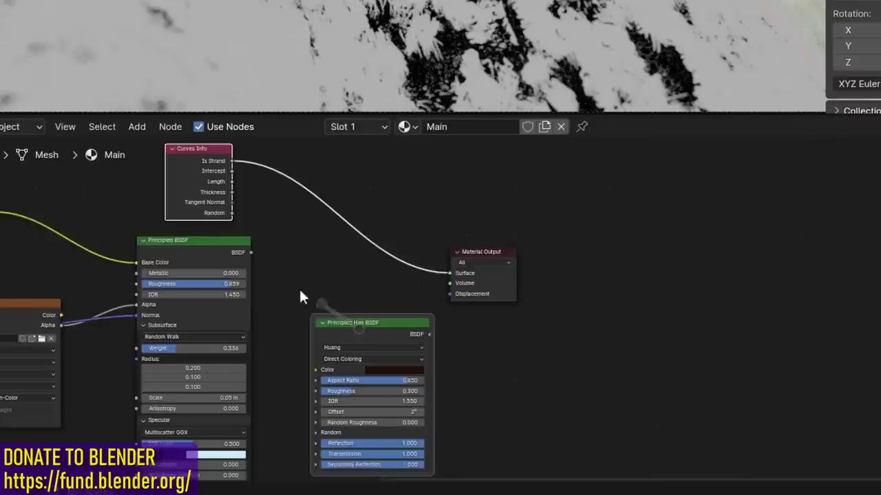
Step: Combine the two BSDFs in a Mix Shader whose factor is driven by Is Strand
alt+right_drag(301, 295, 222, 260)
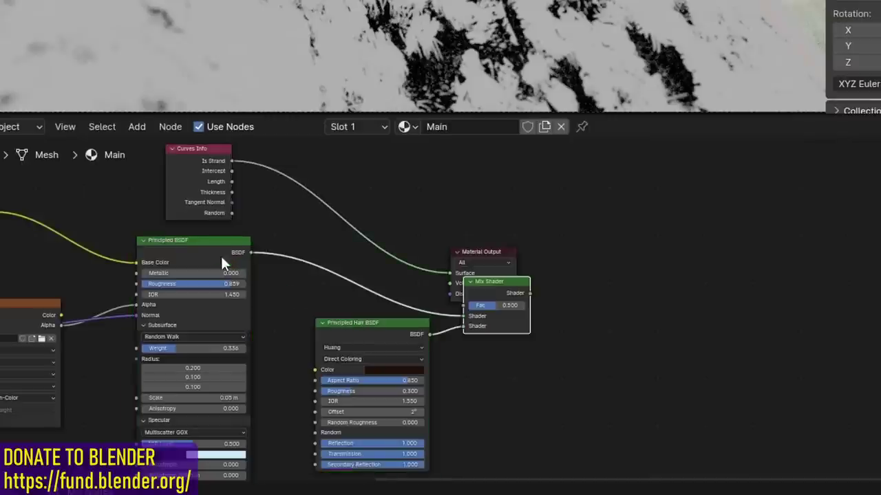
drag(465, 251, 654, 247)
scroll(413, 206, up, 2)
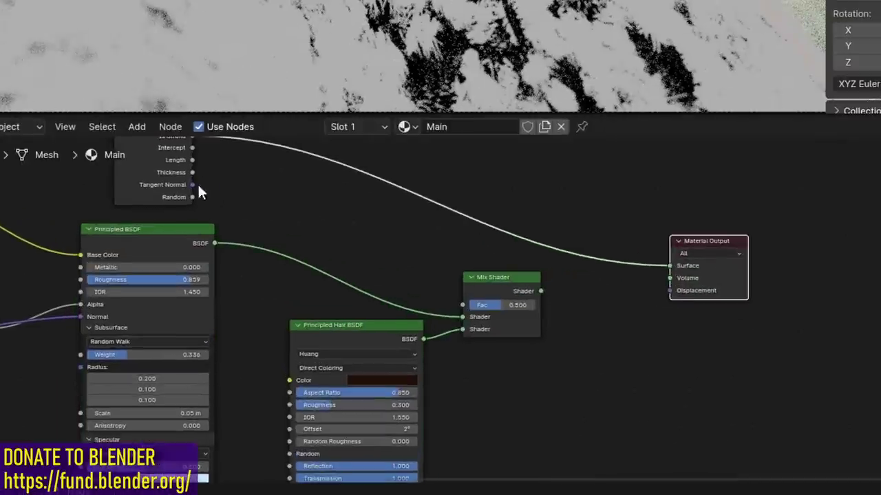
shift+scroll(198, 185, up, 3)
alt+right_drag(156, 213, 468, 354)
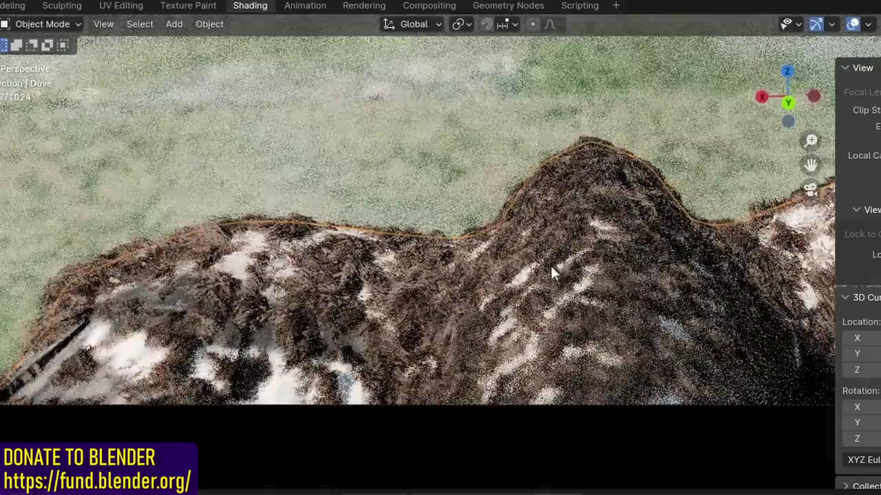
Step: Link the ramped hair colour into the Principled Hair BSDF colour input
shift+middle_drag(550, 263, 277, 269)
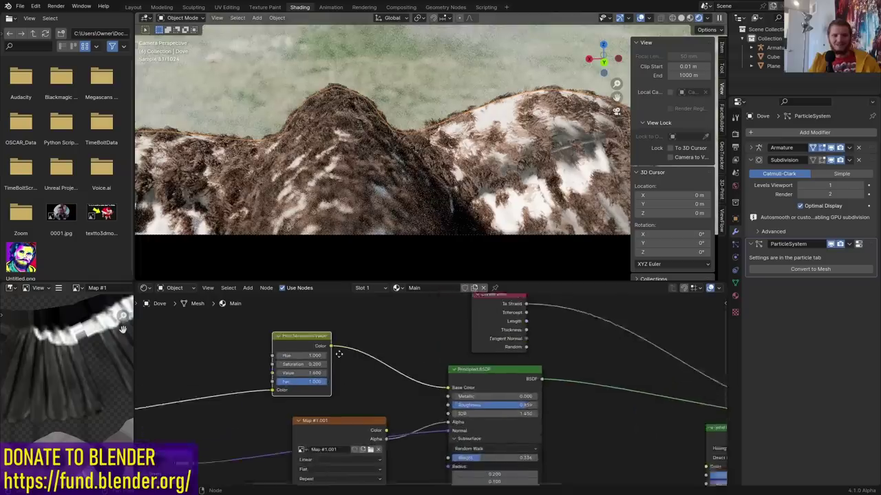
middle_drag(308, 355, 328, 355)
scroll(403, 374, down, 2)
middle_drag(403, 374, 246, 344)
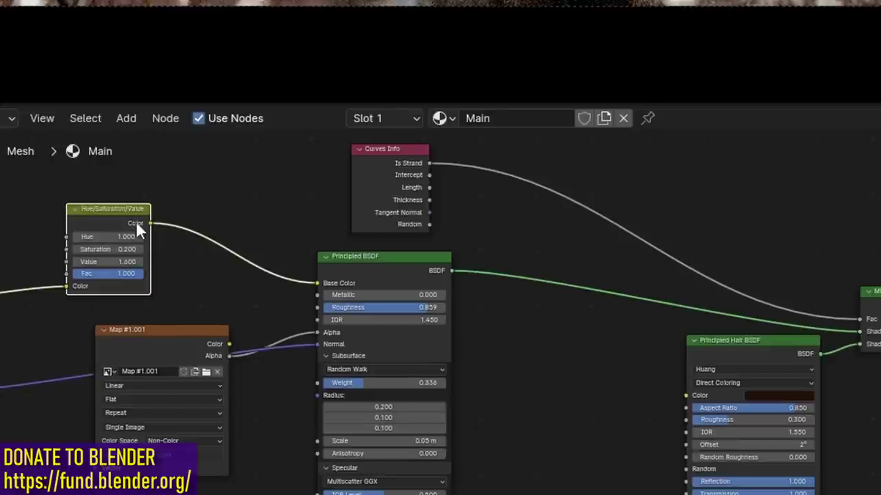
alt+right_drag(252, 339, 483, 392)
alt+right_drag(621, 339, 717, 364)
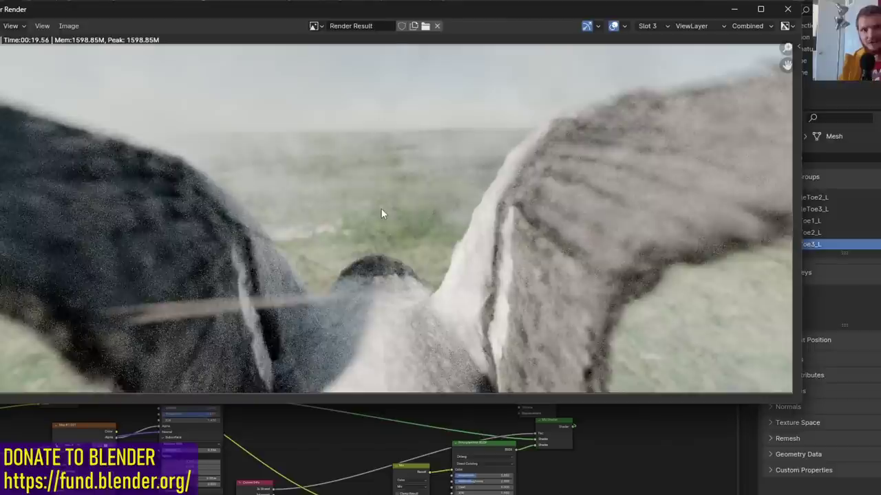
Step: Circle the stray streak on the render, then close the render window
scroll(382, 214, down, 1)
scroll(319, 263, up, 4)
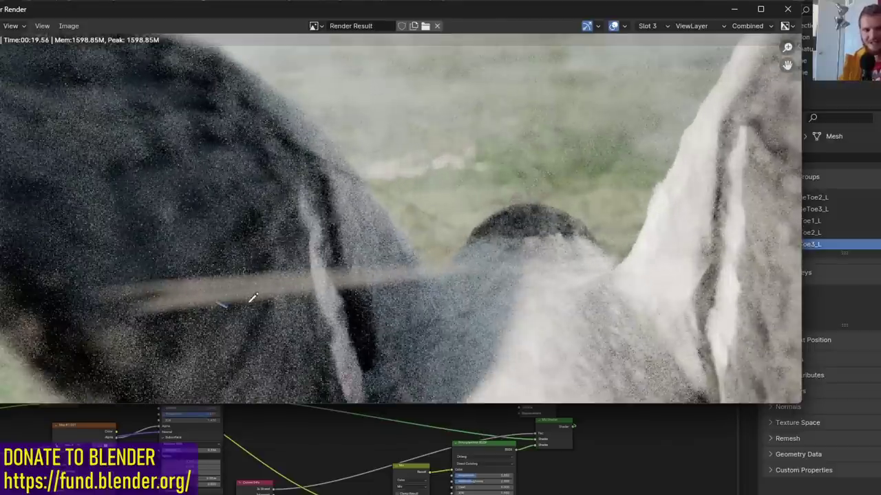
mouse_move(253, 297)
mouse_down()
mouse_move(413, 286)
mouse_move(400, 307)
mouse_up()
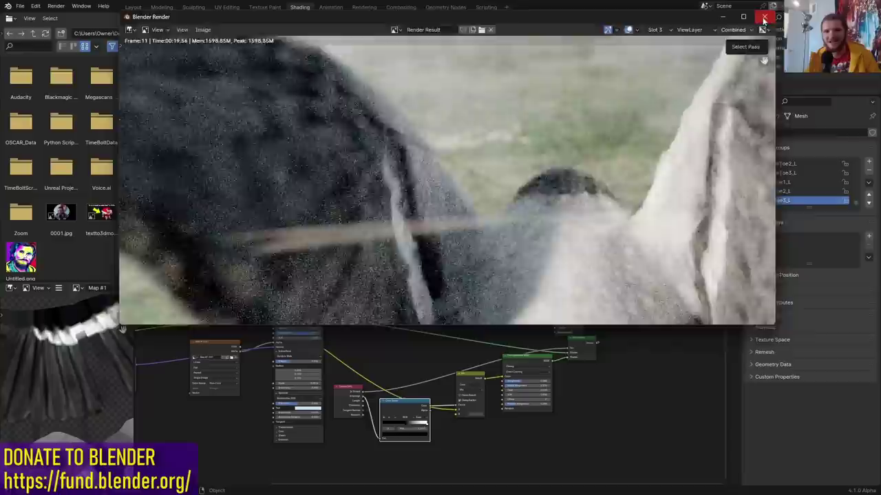
key(Escape)
click(767, 327)
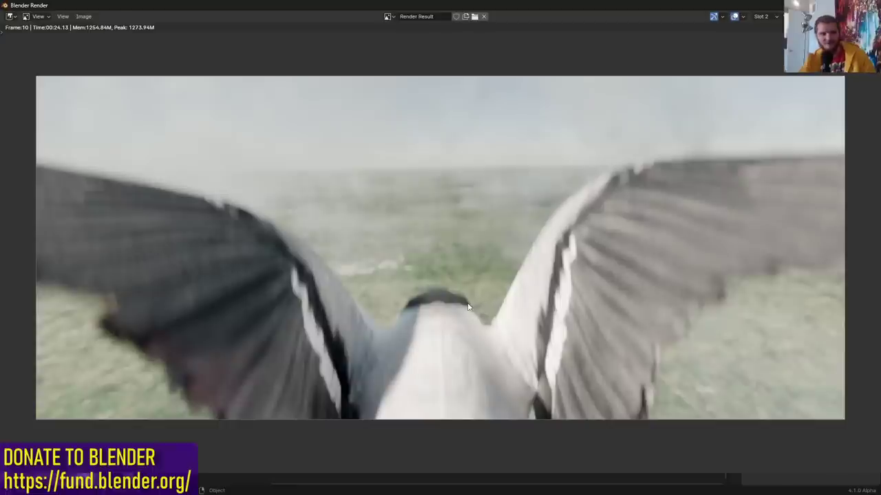
Step: Cycle between the Slot 2 and Slot 3 renders to compare them
key(j)
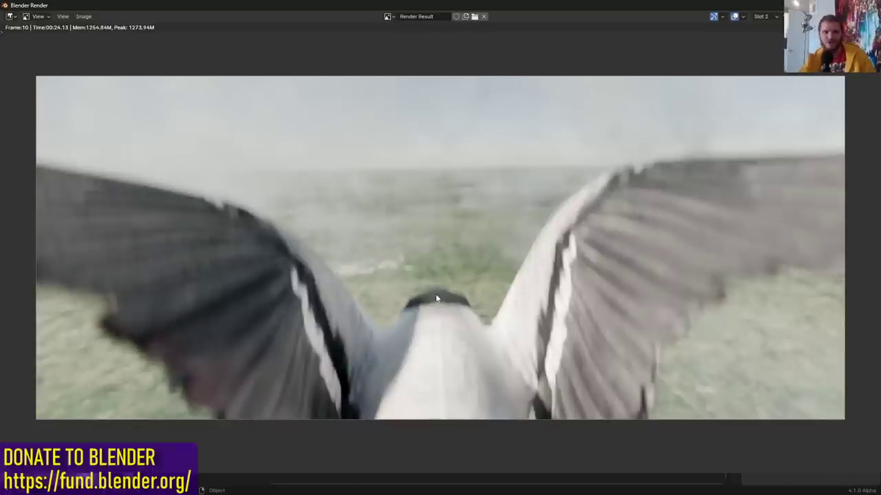
key(j)
key(alt+j)
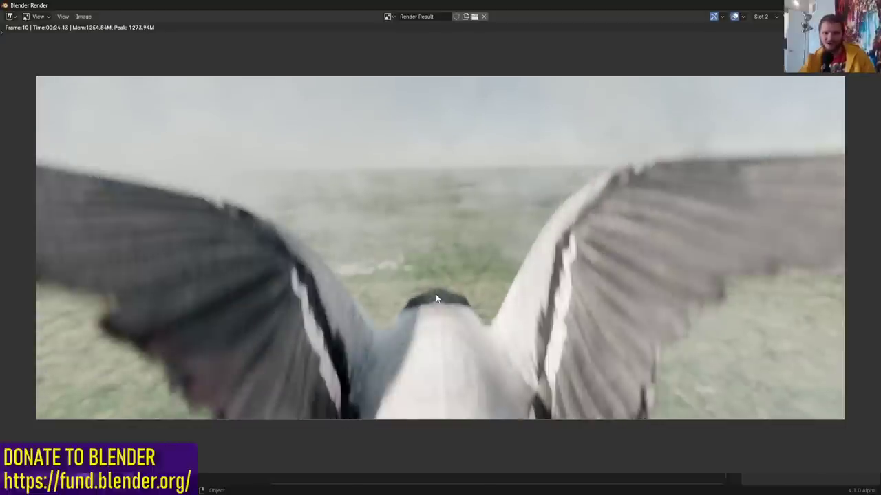
key(j)
key(alt+j)
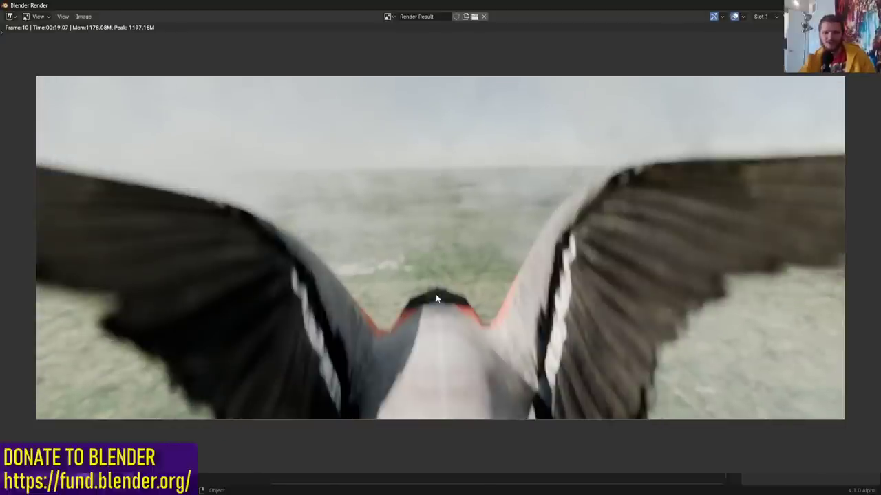
key(j)
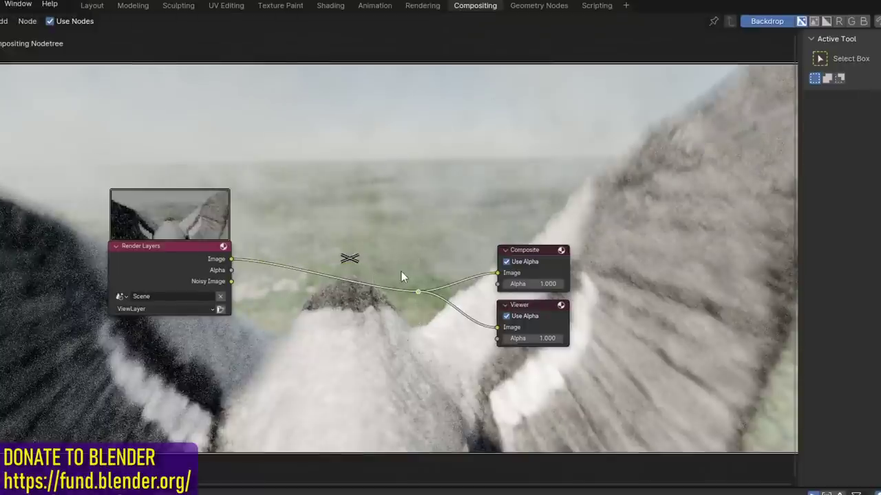
Step: In View Layer Passes, tick Mist, Ambient Occlusion, Environment and Cryptomatte Object
scroll(395, 276, up, 1)
middle_drag(396, 276, 355, 285)
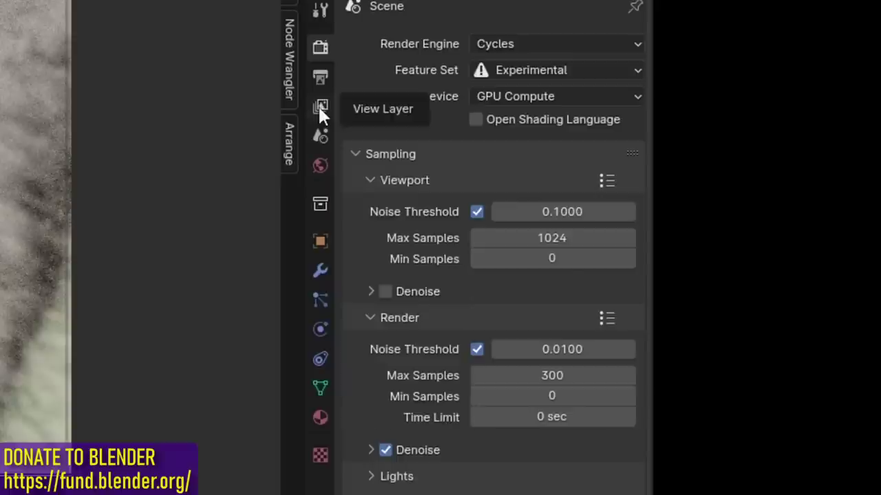
click(320, 109)
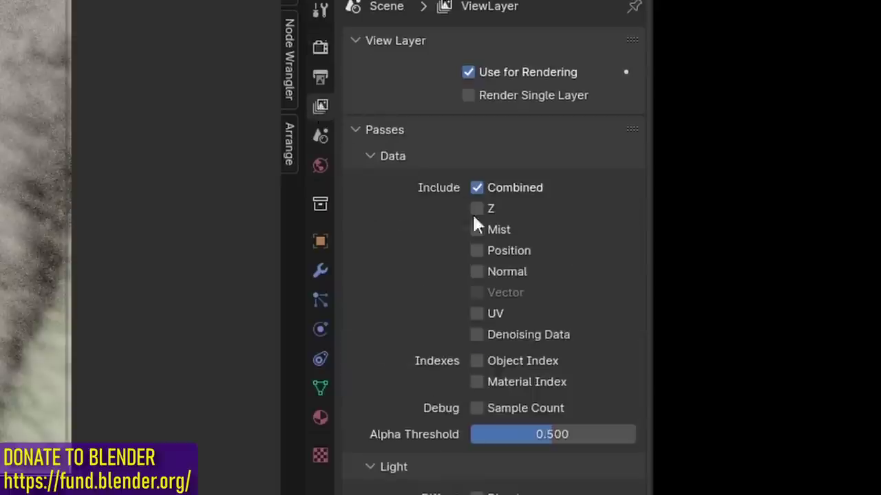
scroll(482, 221, down, 3)
scroll(492, 219, up, 3)
click(476, 231)
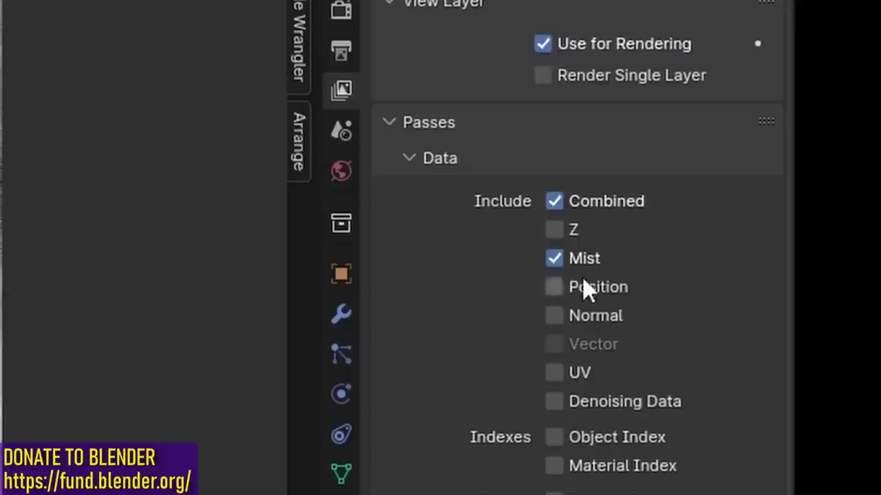
scroll(582, 283, down, 6)
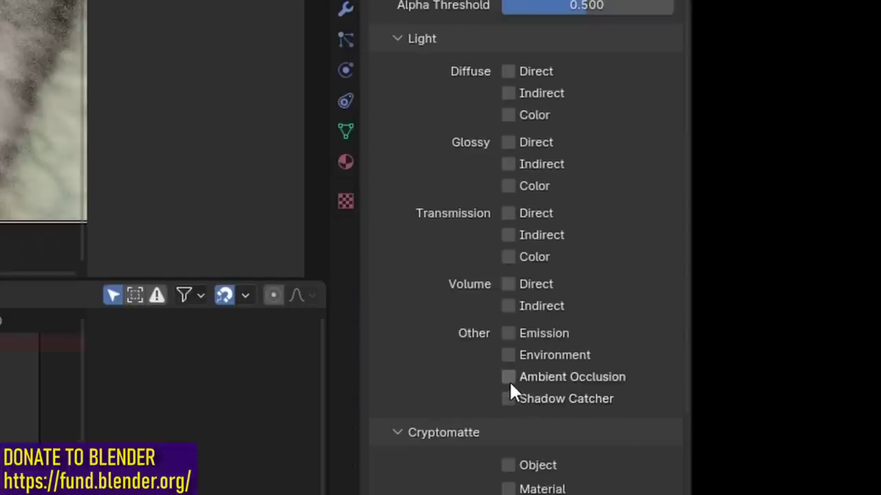
click(508, 378)
click(569, 358)
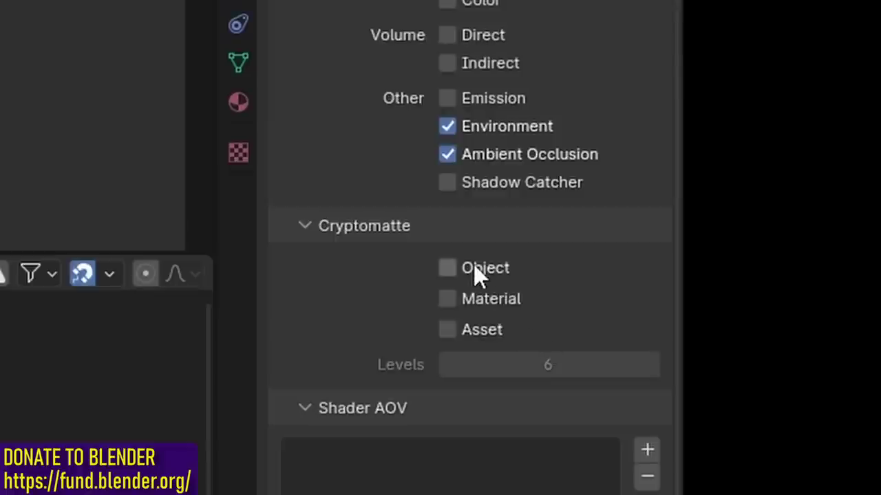
click(475, 270)
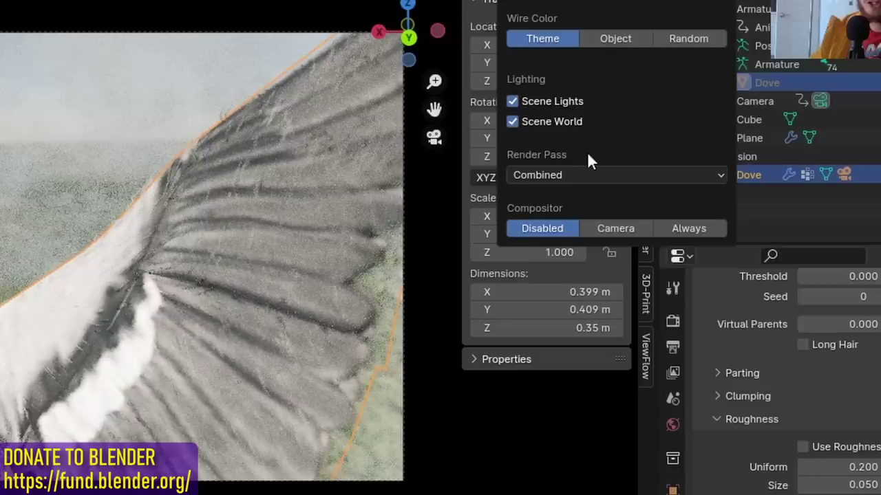
Step: Preview the Mist render pass in the viewport and edit the World Mist Pass Start value
click(585, 175)
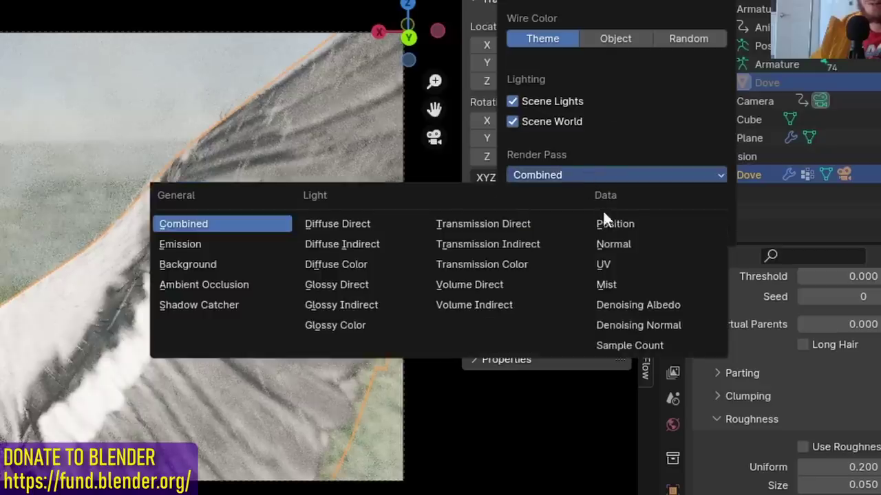
click(622, 287)
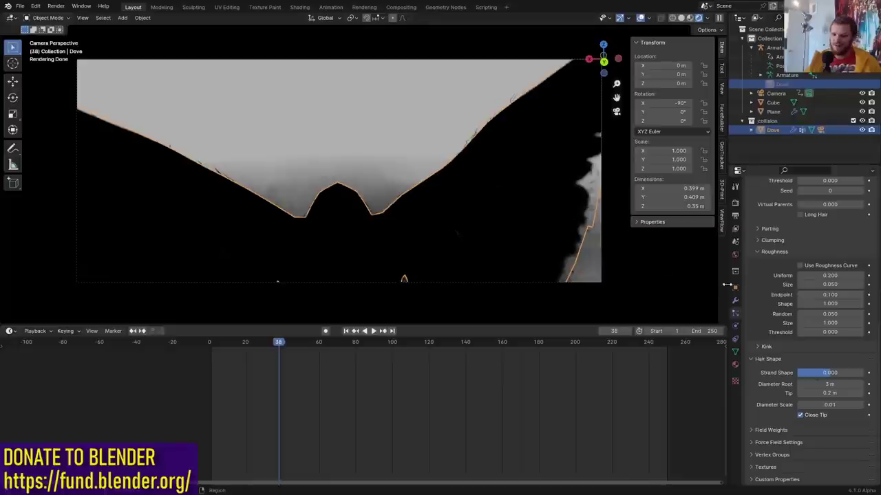
click(673, 426)
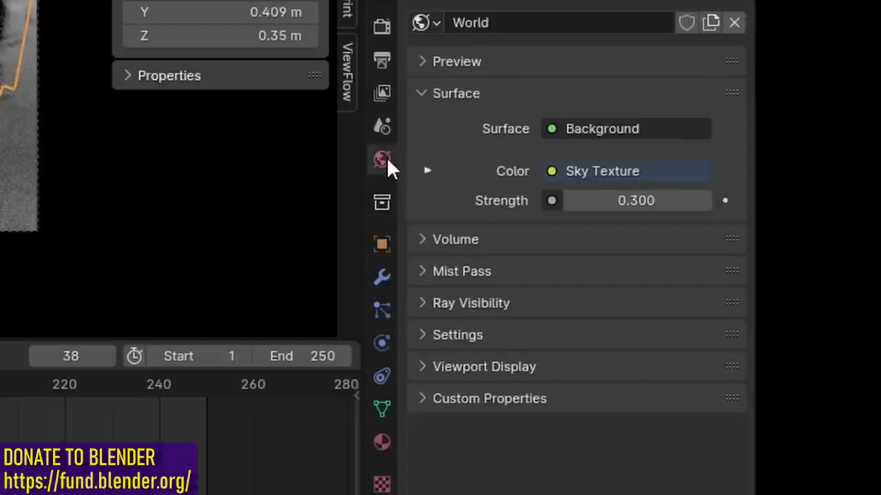
click(465, 276)
click(614, 308)
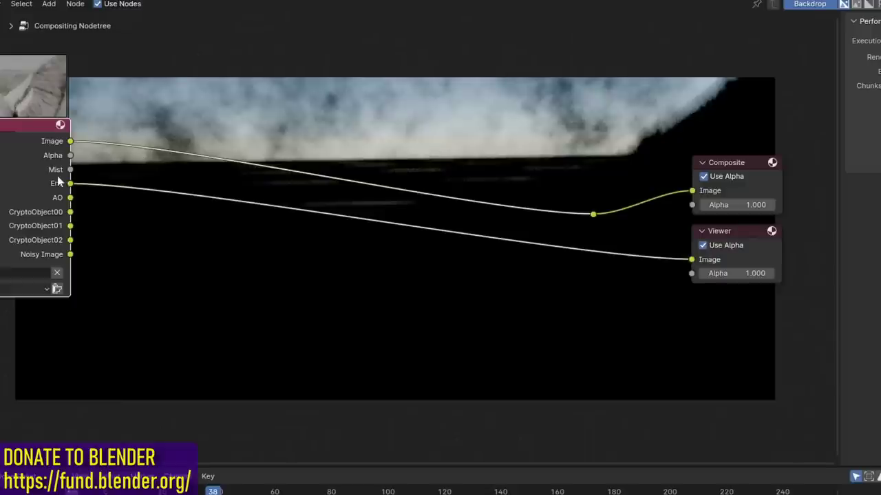
Step: Set a Mix node to Multiply and plug the AO pass into it over the render image
ctrl+shift+click(14, 142)
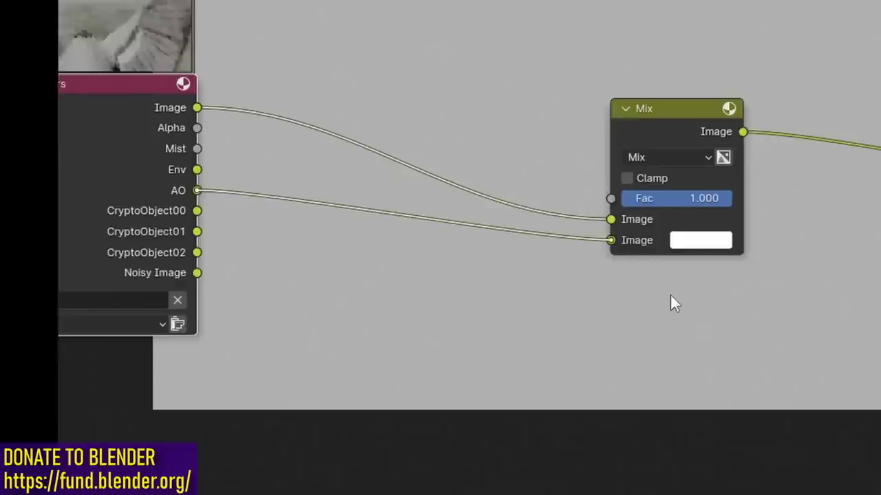
click(385, 179)
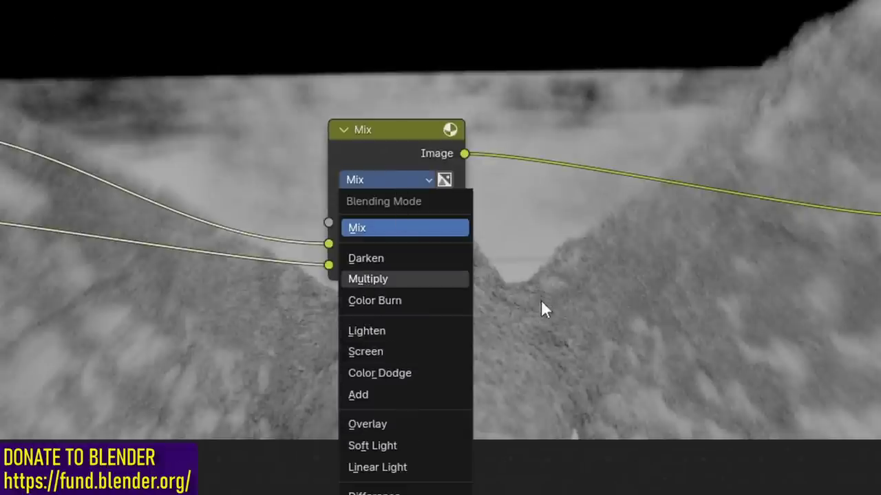
click(367, 278)
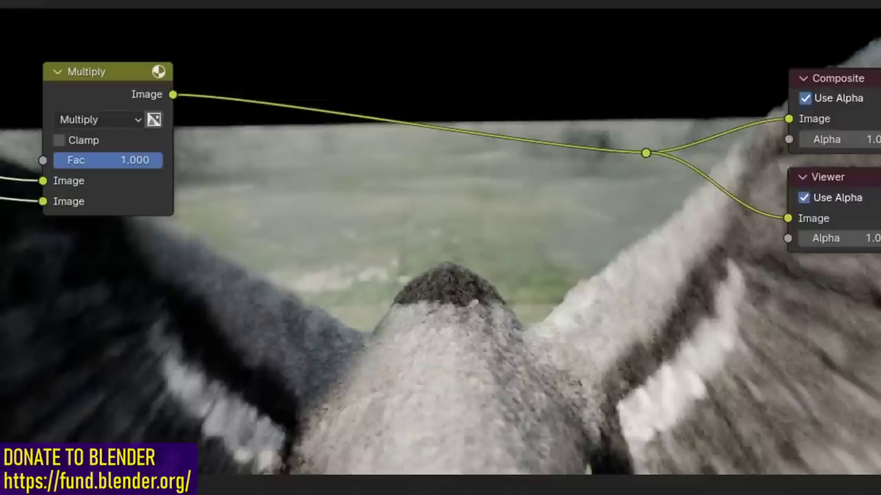
middle_drag(3, 270, 578, 269)
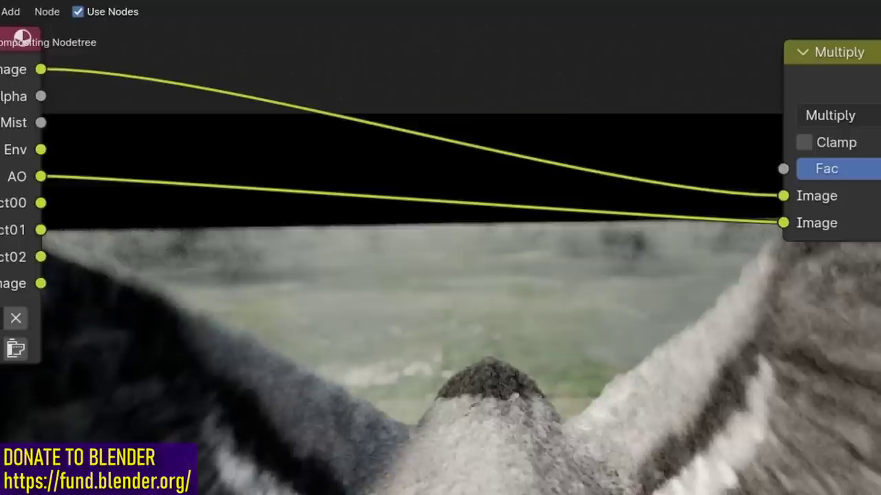
drag(41, 122, 783, 169)
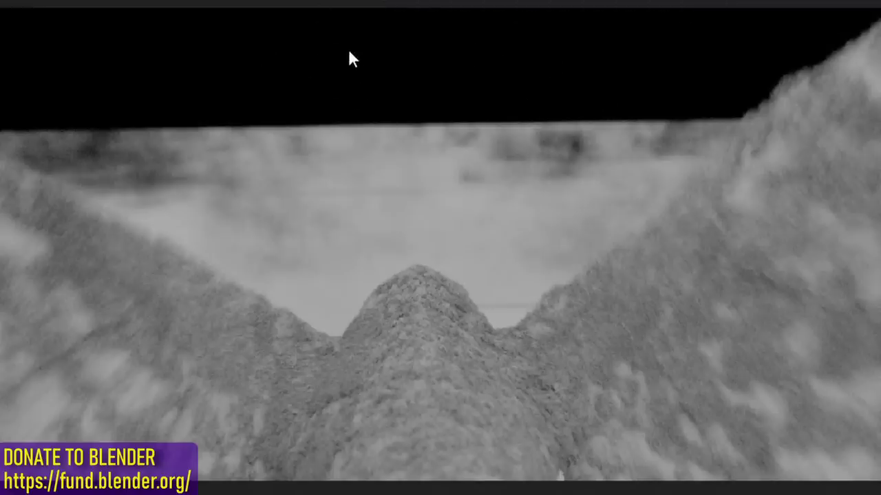
drag(106, 173, 716, 176)
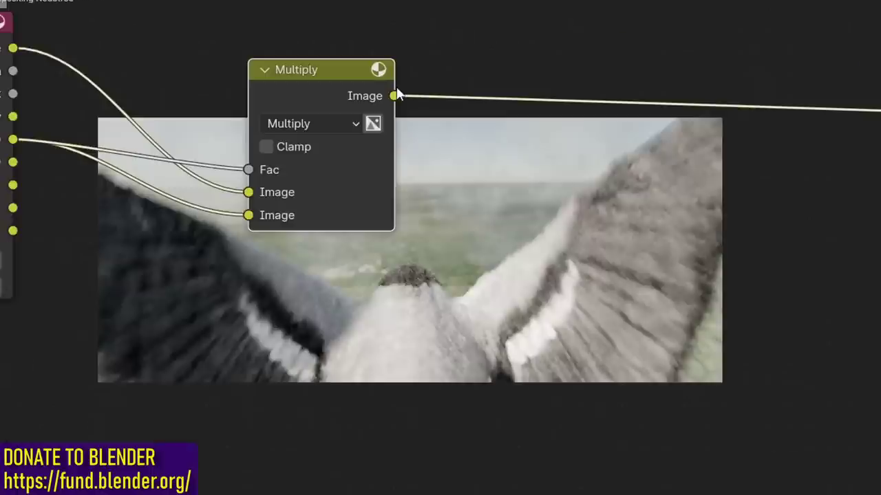
shift+scroll(343, 75, up, 2)
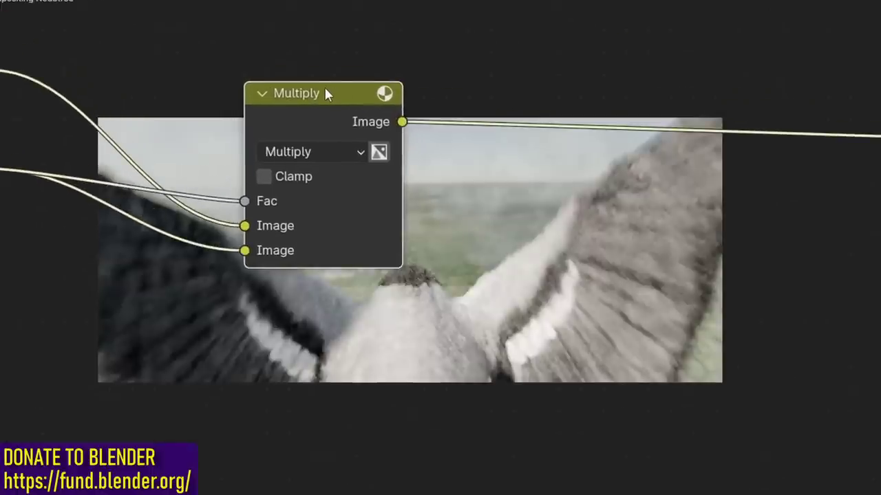
Step: Duplicate the Multiply node onto the output link and switch its blending to Add
key(ctrl+v)
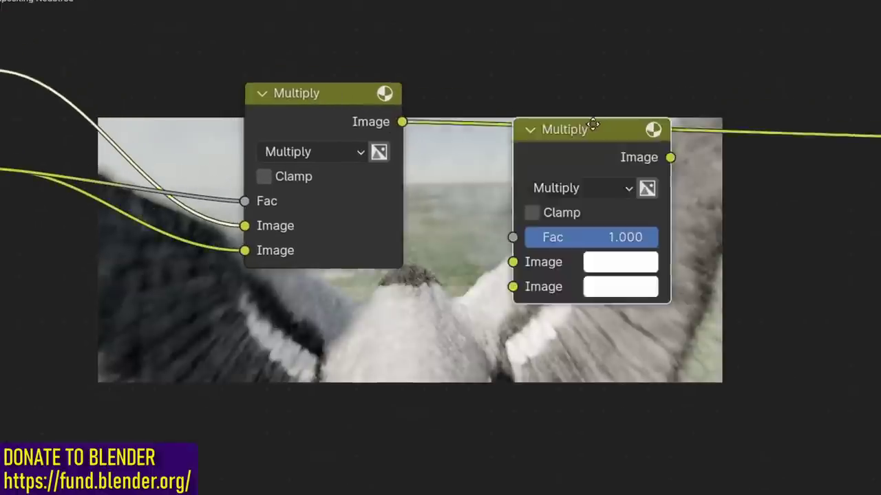
click(613, 90)
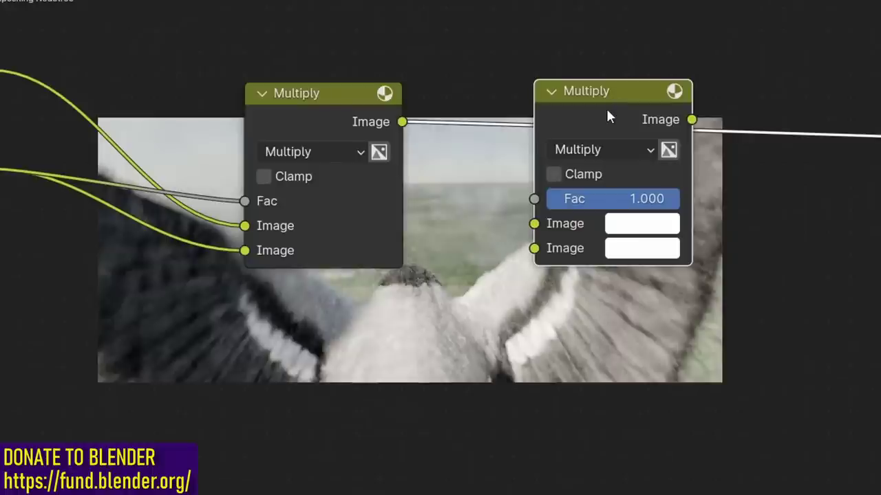
click(622, 150)
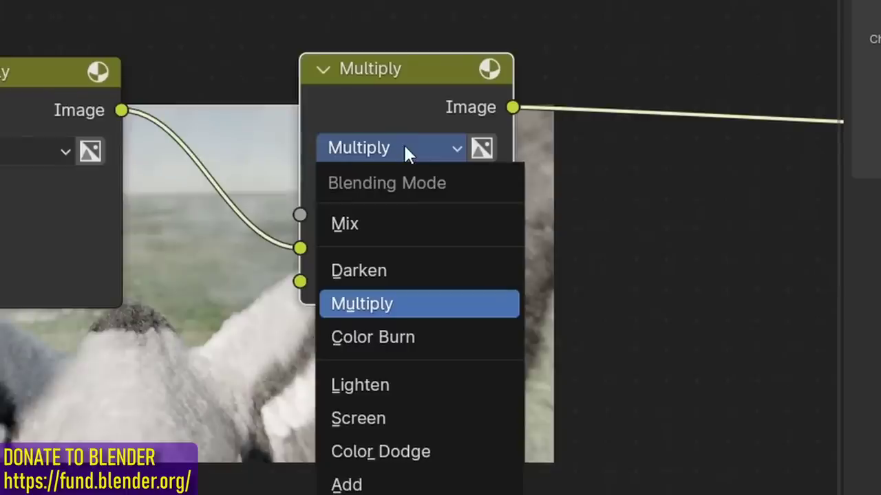
key(Return)
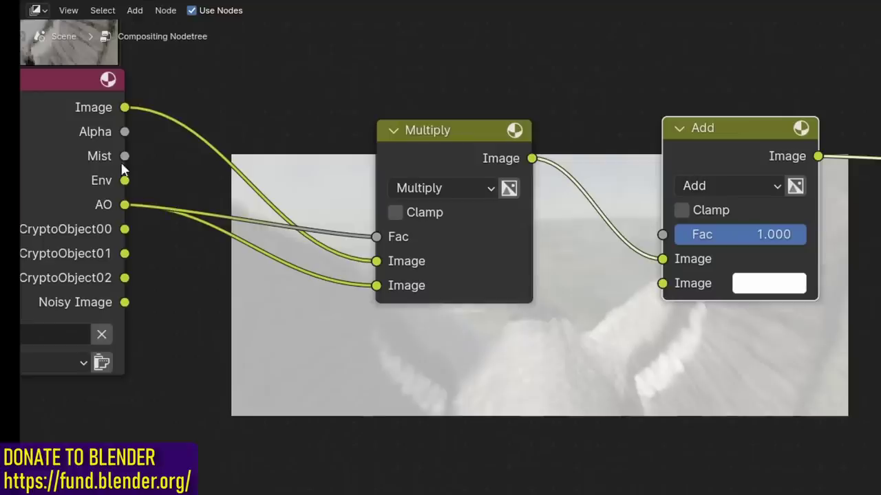
Step: Connect the Mist pass to the Add node's factor and make its second colour pale blue
drag(125, 156, 365, 232)
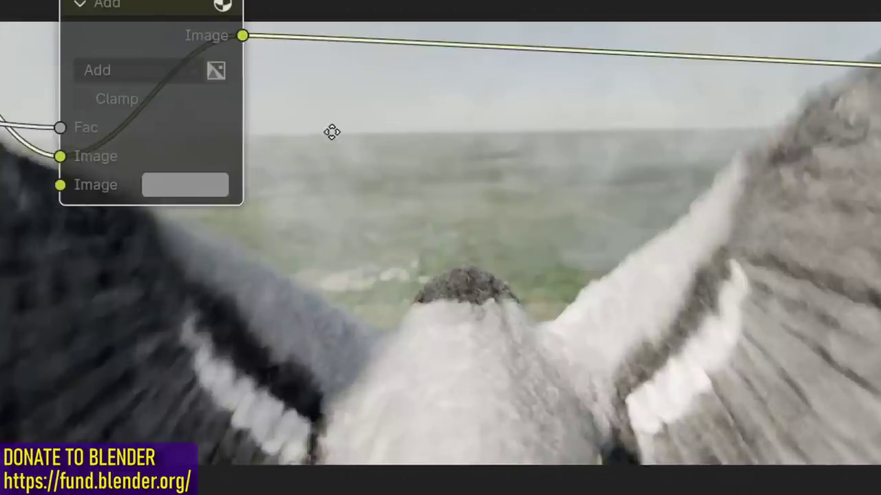
middle_drag(331, 131, 206, 139)
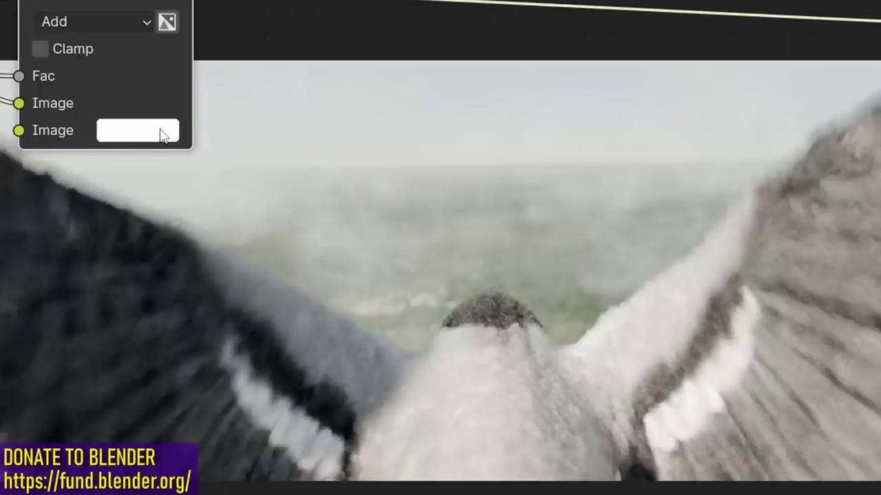
click(164, 131)
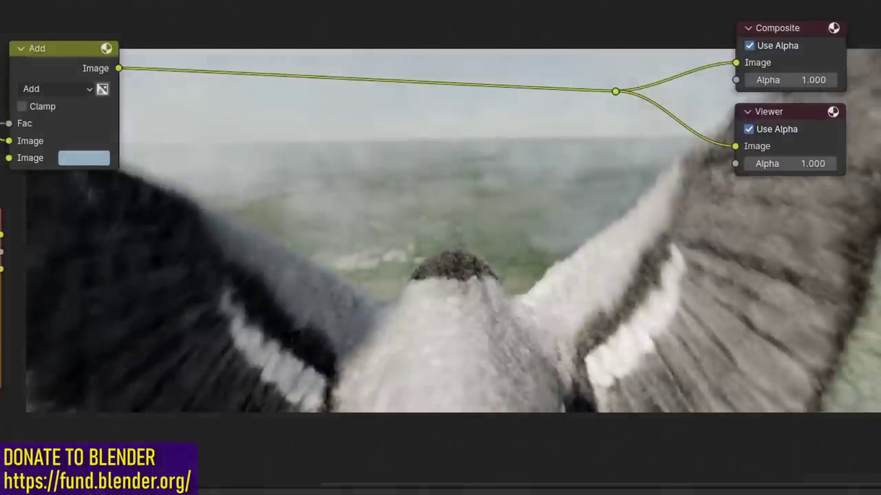
middle_drag(453, 237, 440, 190)
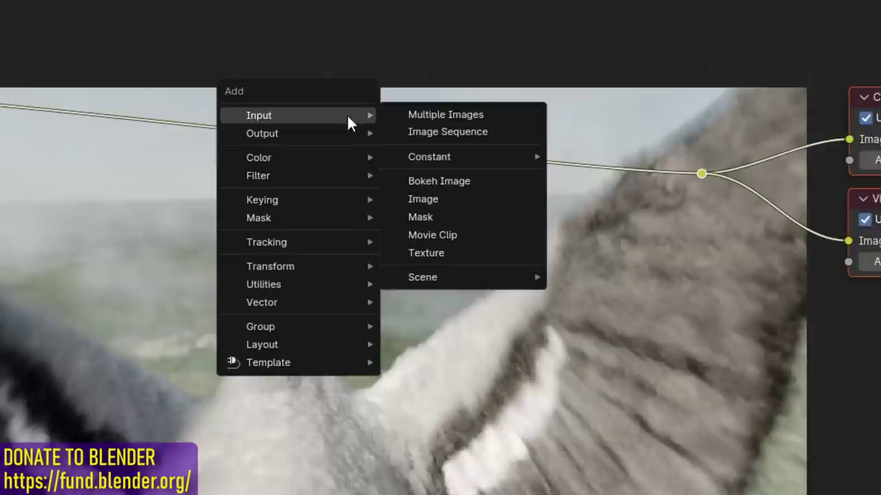
Step: Insert a Lens Distortion node on the output link with Fit enabled and Distortion and Dispersion at 0.020
text(lens)
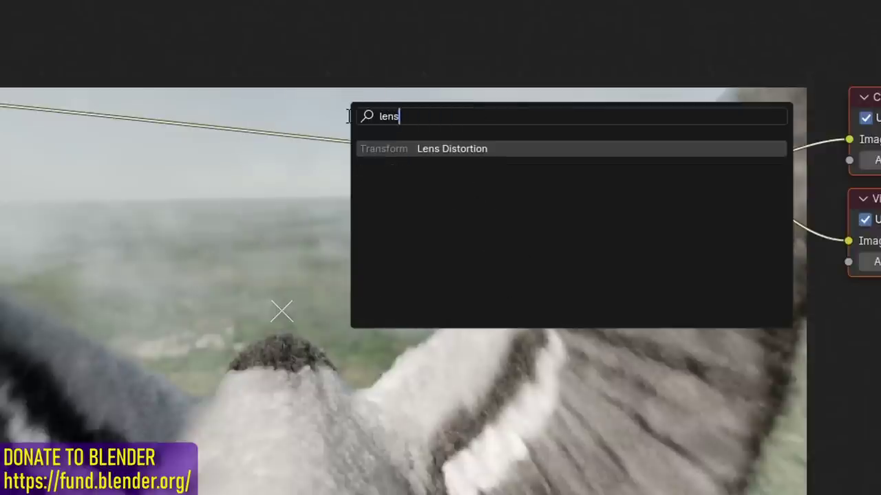
key(Return)
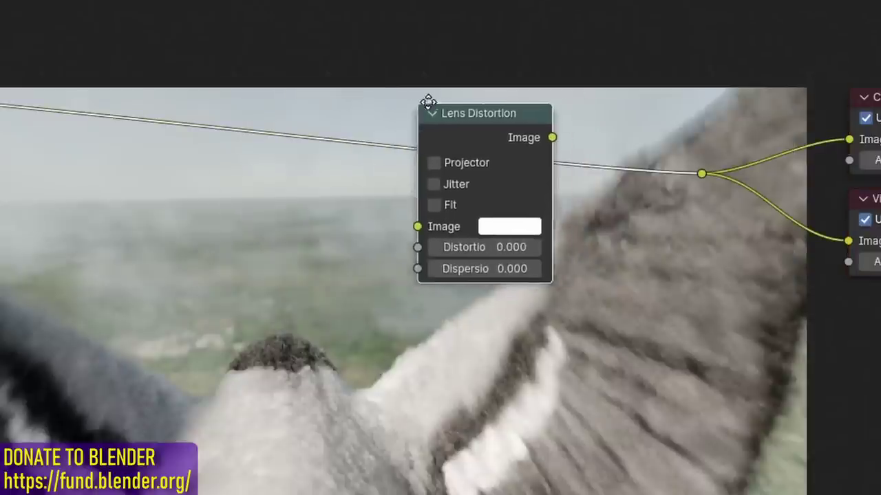
click(432, 104)
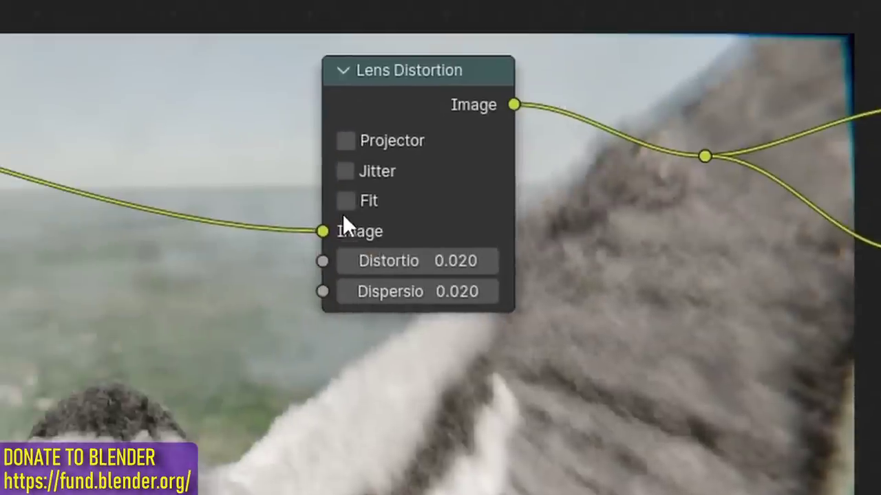
click(344, 209)
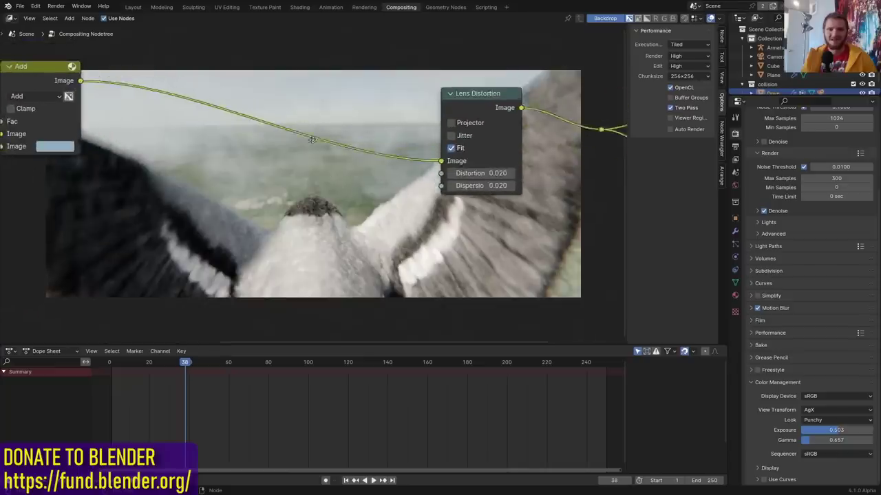
Step: Add a Fog Glow Glare node before Lens Distortion with Size 9 and Mix -0.2
key(shift+a)
mouse_move(320, 152)
text(gl)
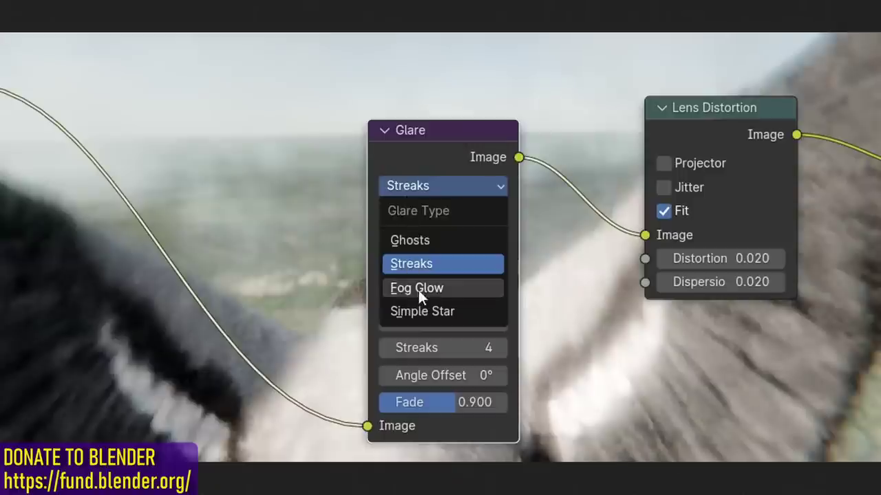
click(416, 288)
middle_drag(429, 247, 408, 69)
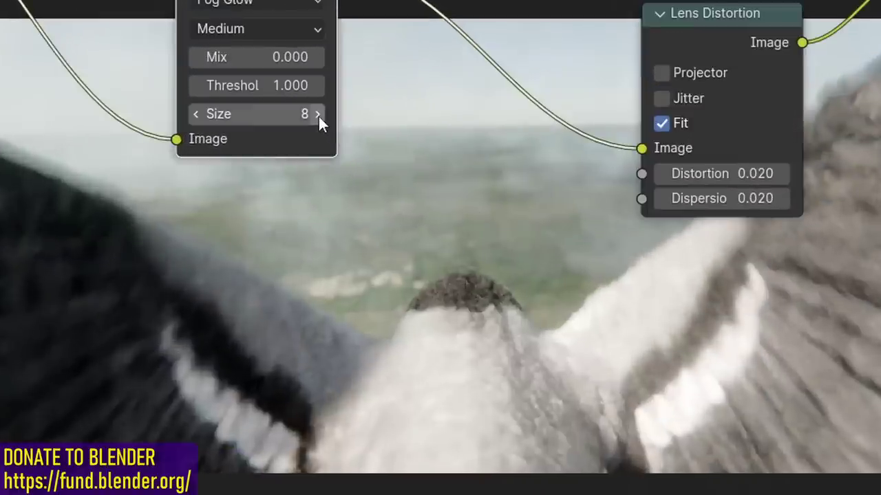
click(318, 116)
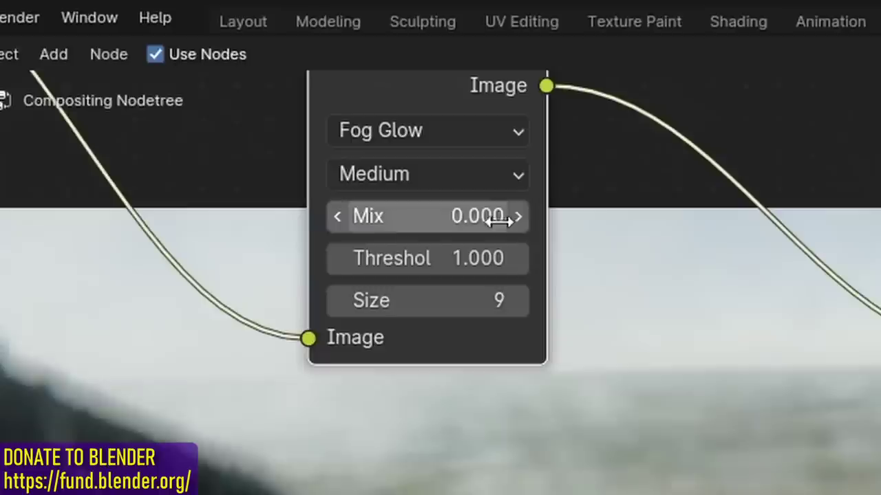
click(287, 57)
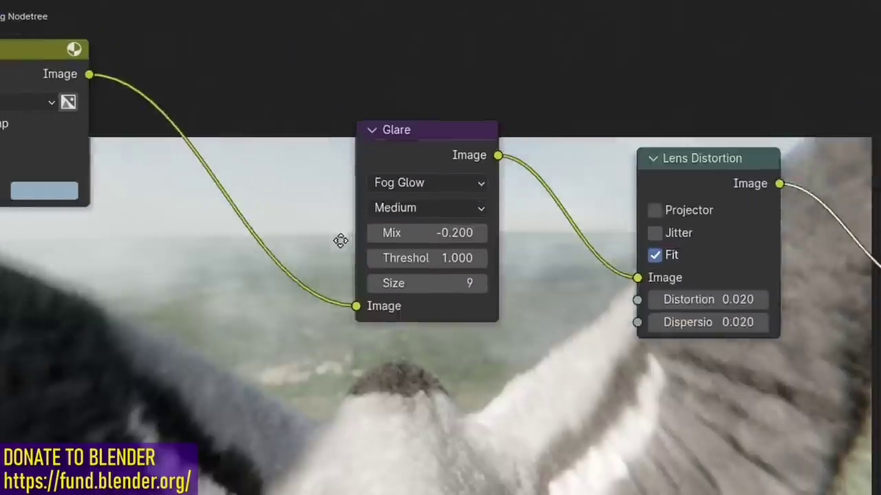
Step: Add a Directional Blur node to the compositor chain with Zoom set to 0.150
middle_drag(340, 240, 431, 259)
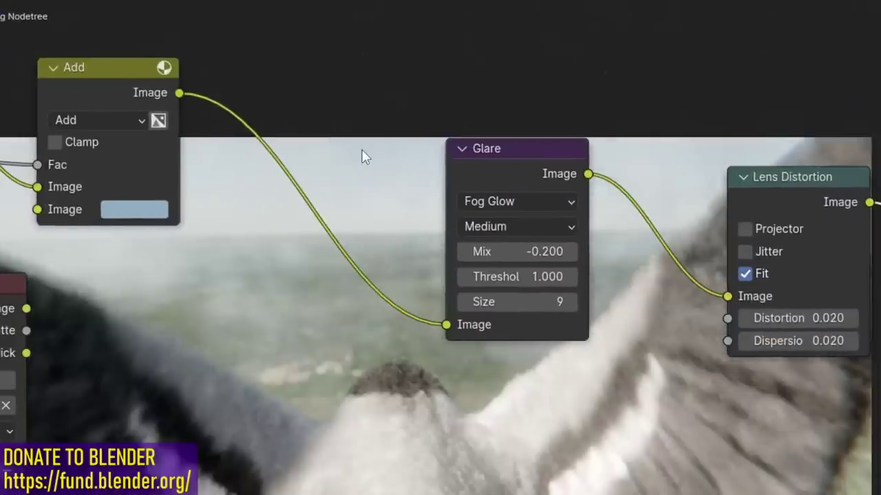
key(shift+a)
text(blur)
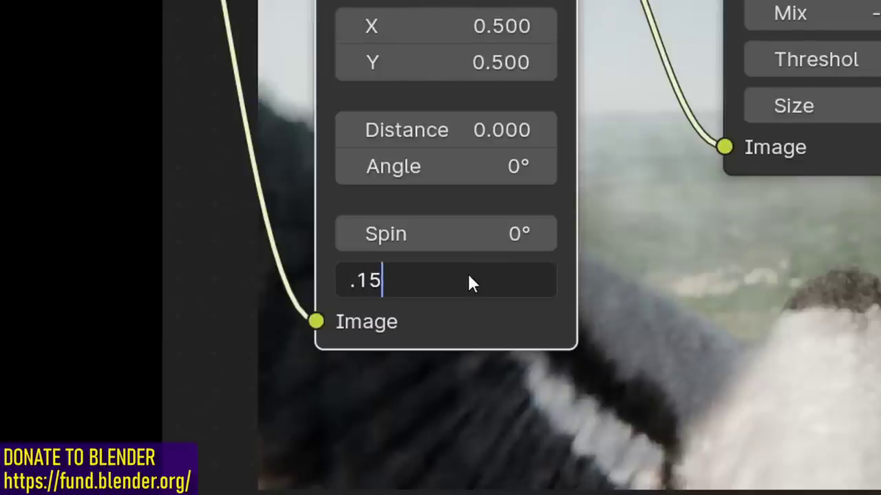
key(Return)
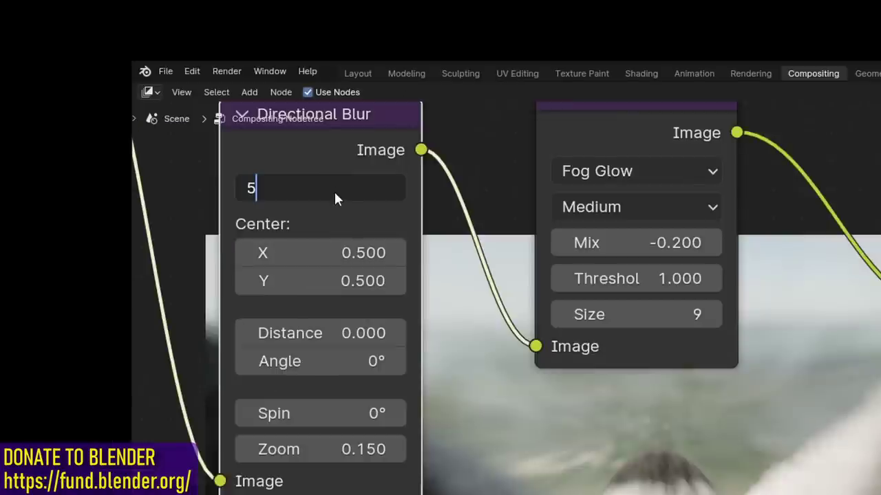
key(Return)
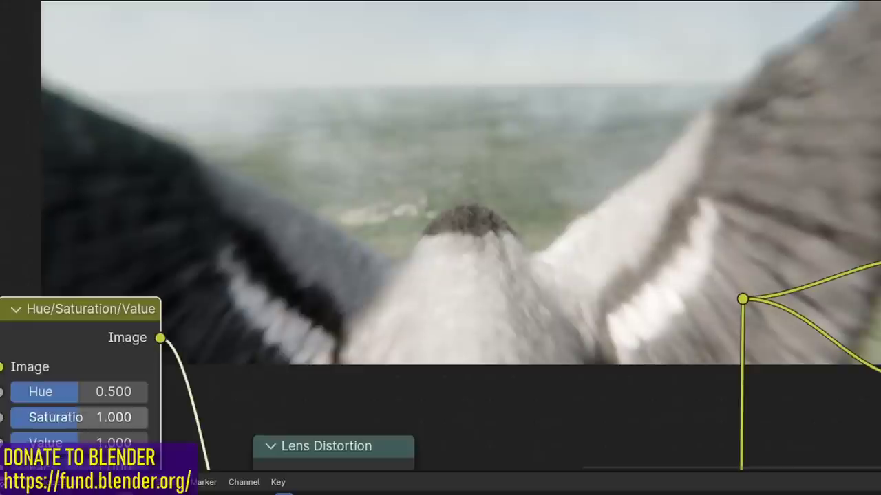
Step: Set the Hue/Saturation/Value node's Saturation to 1.350
click(73, 418)
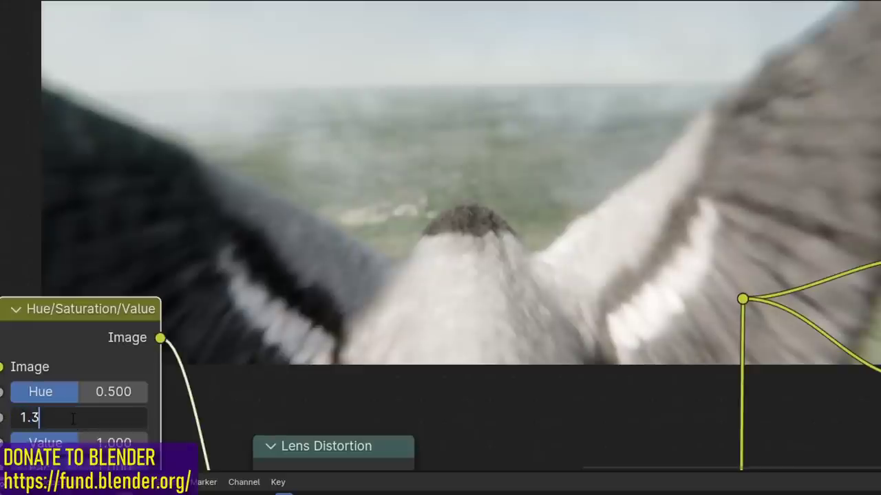
text(1.35)
key(Return)
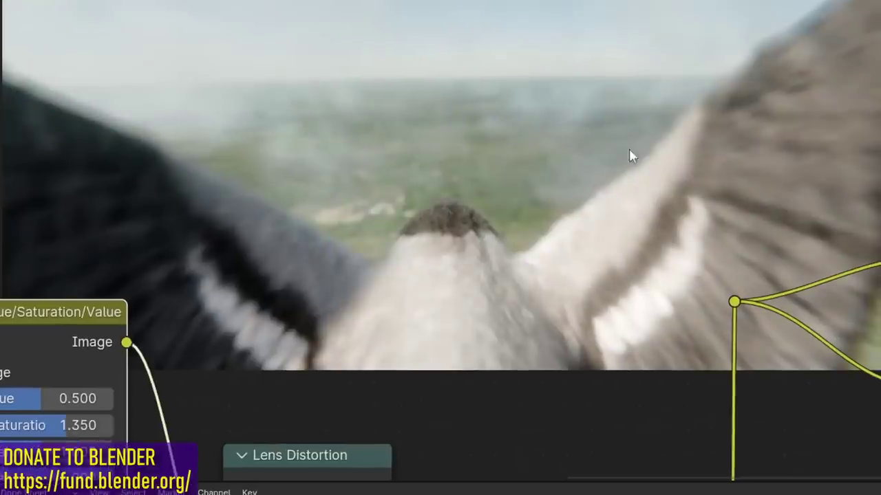